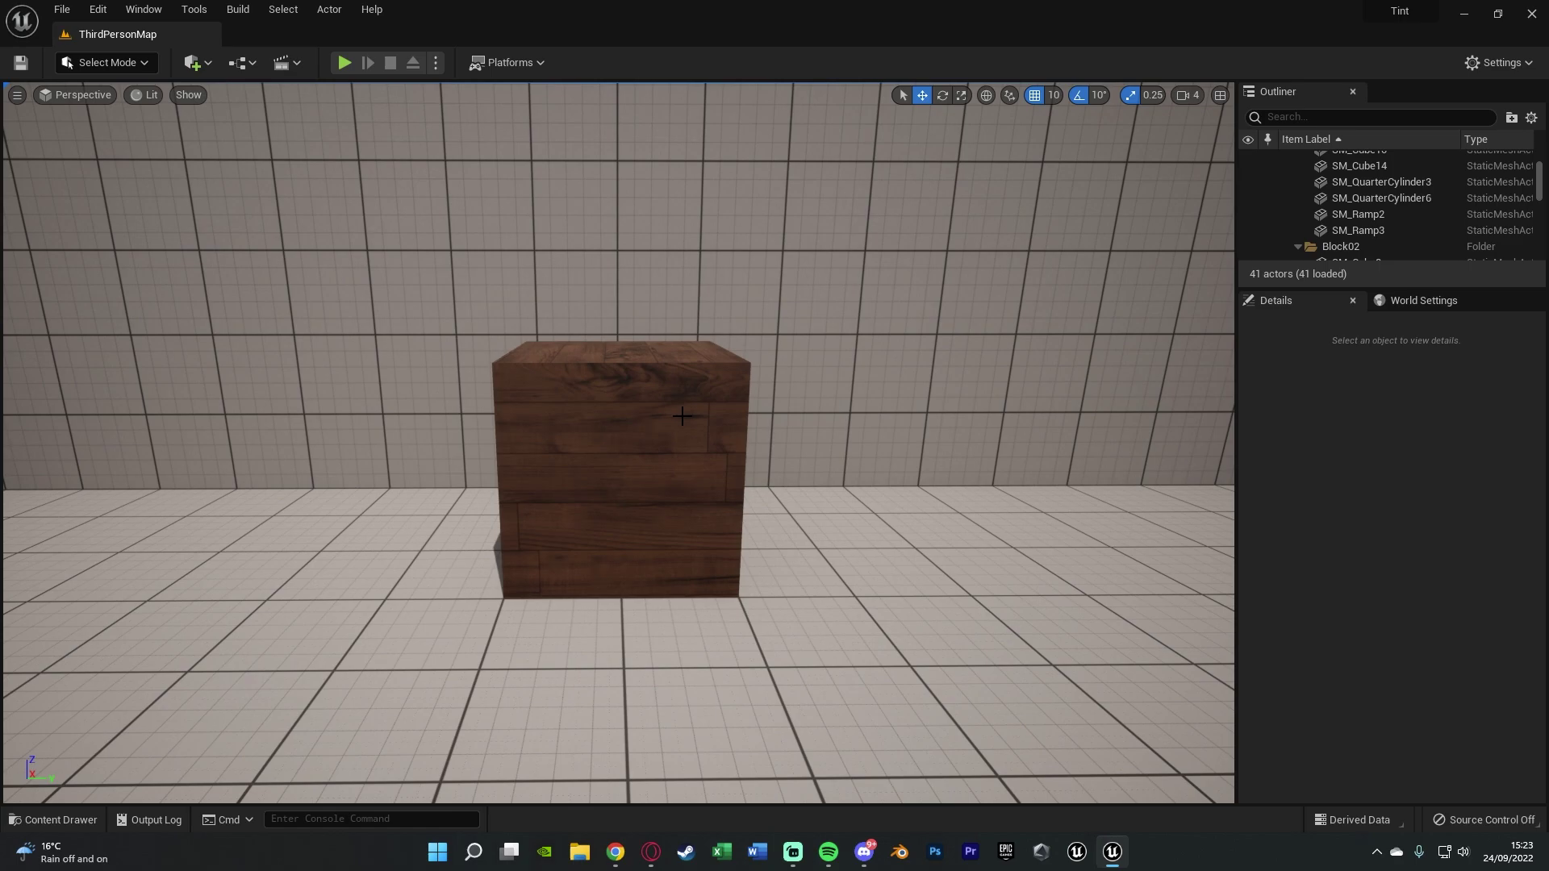
Step: Open the TestMAT material from the Content Drawer to view its wood Texture Sample graph
scroll(681, 415, "up", 5)
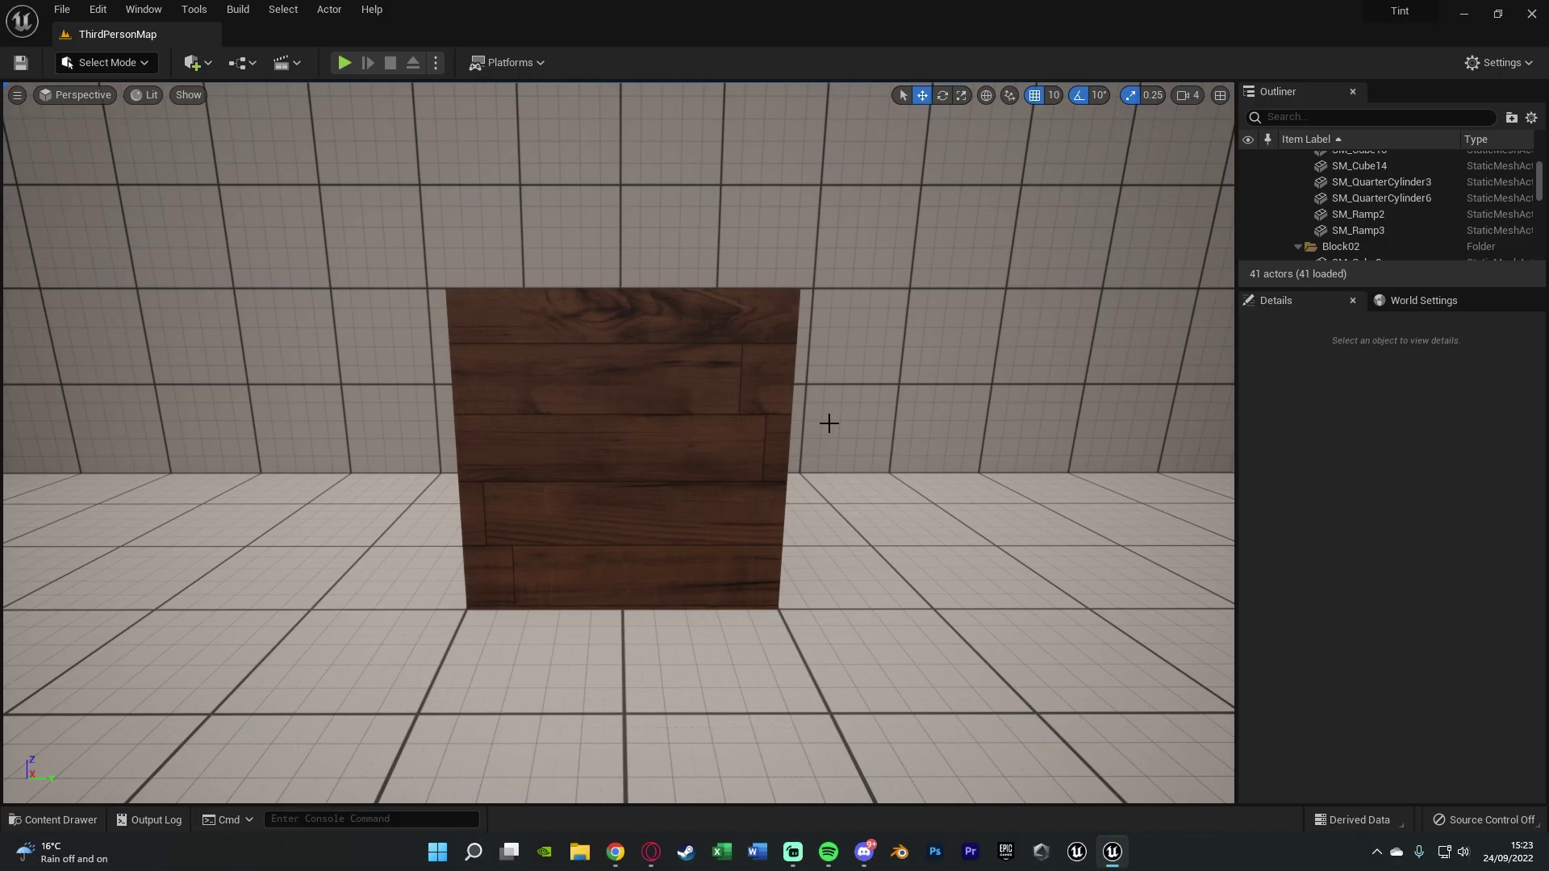
key("ctrl+space")
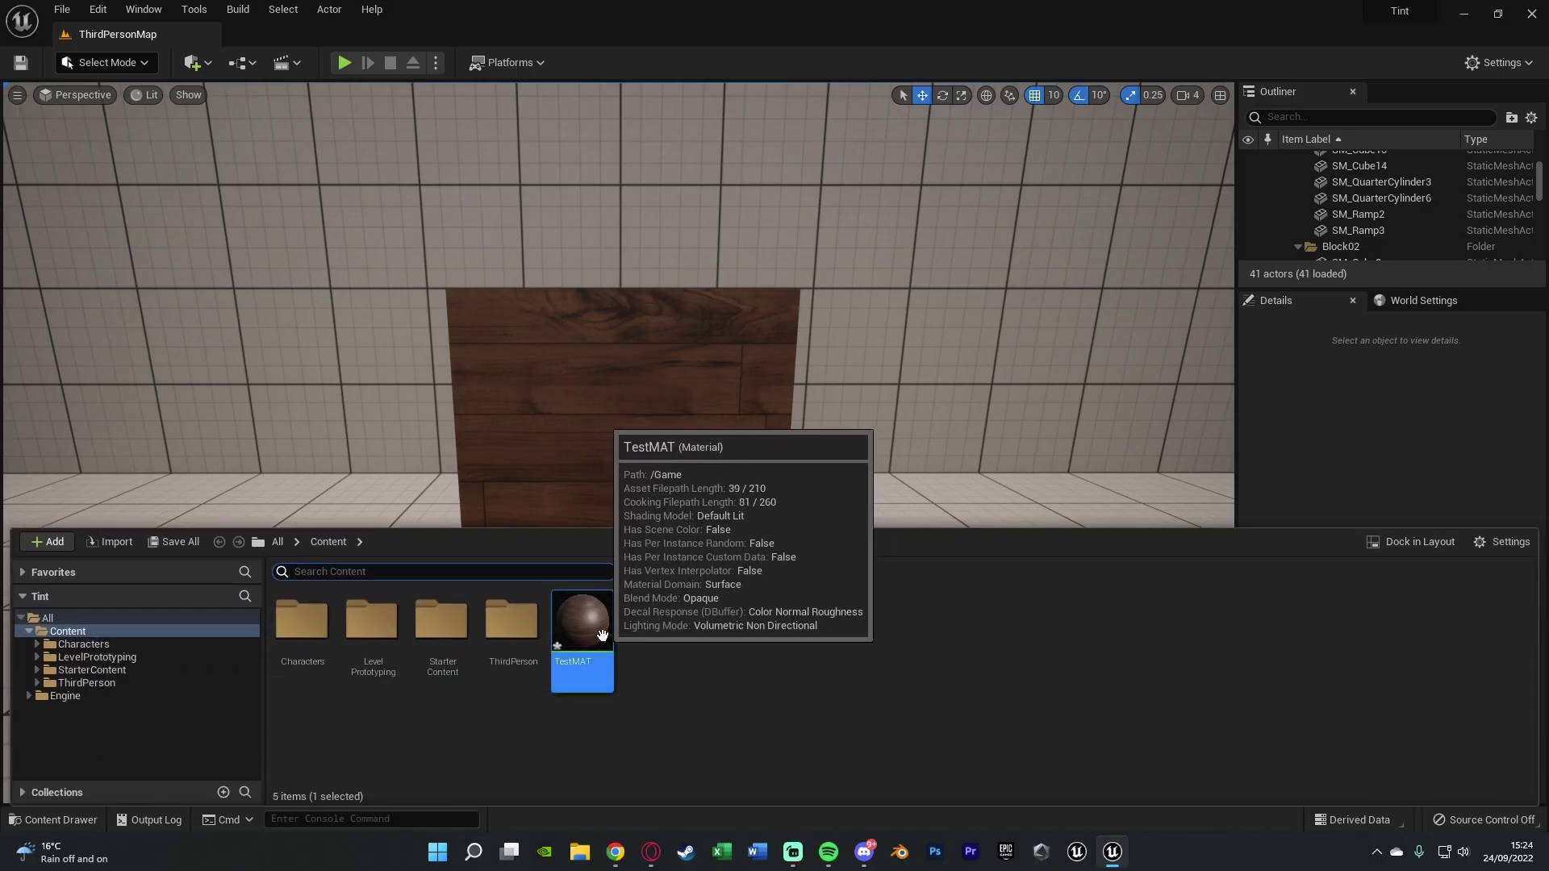
double_click(601, 635)
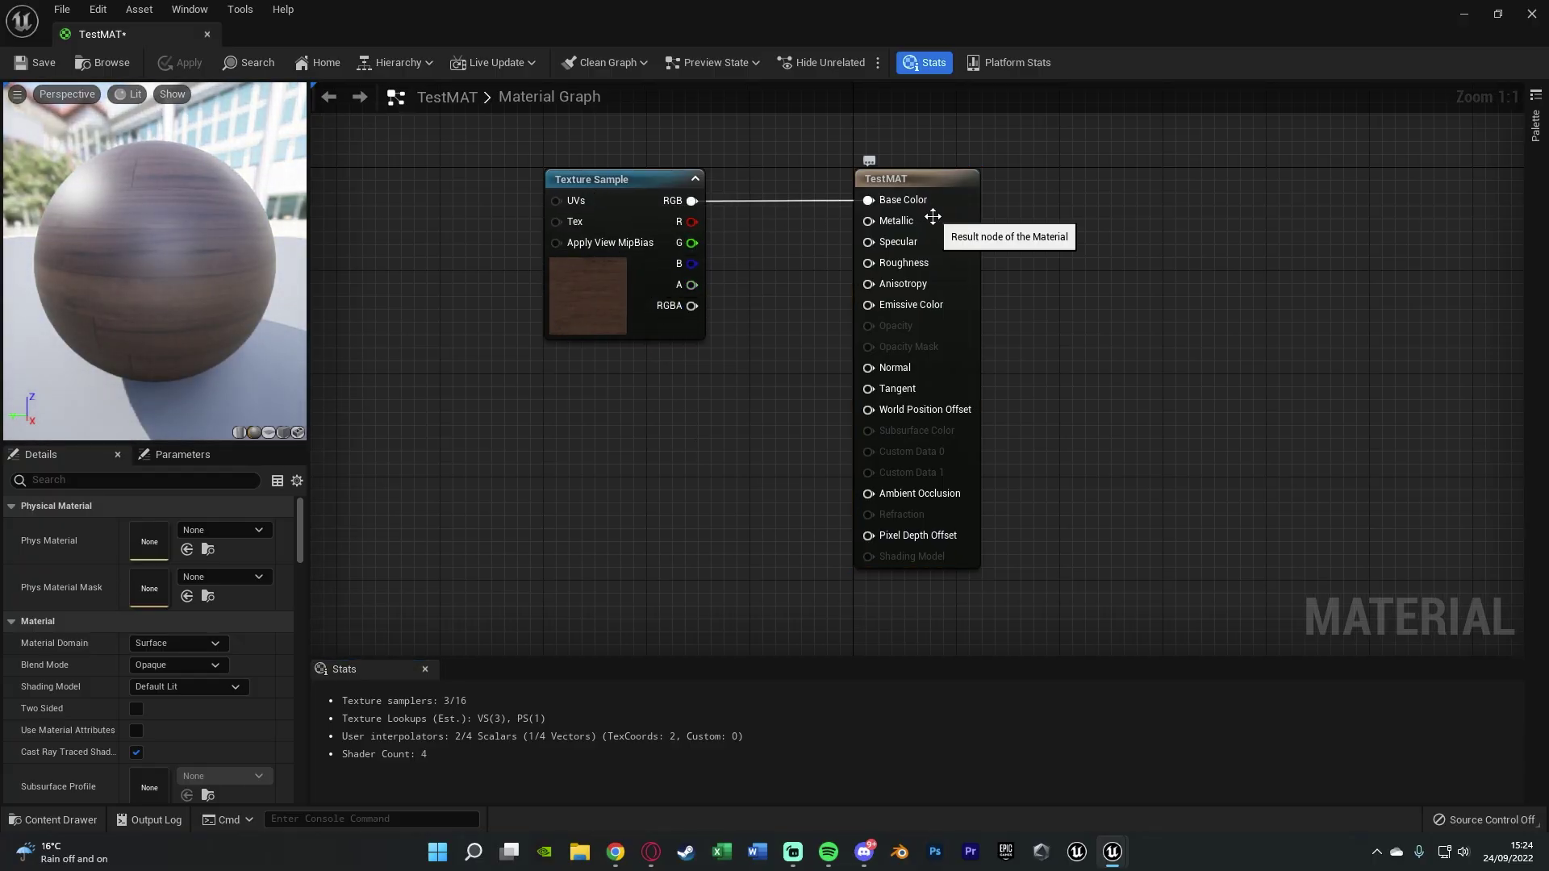
Step: Move the Texture Sample node left and straighten its link into Base Color
right_click_drag(689, 368, 991, 401)
left_click_drag(921, 316, 616, 323)
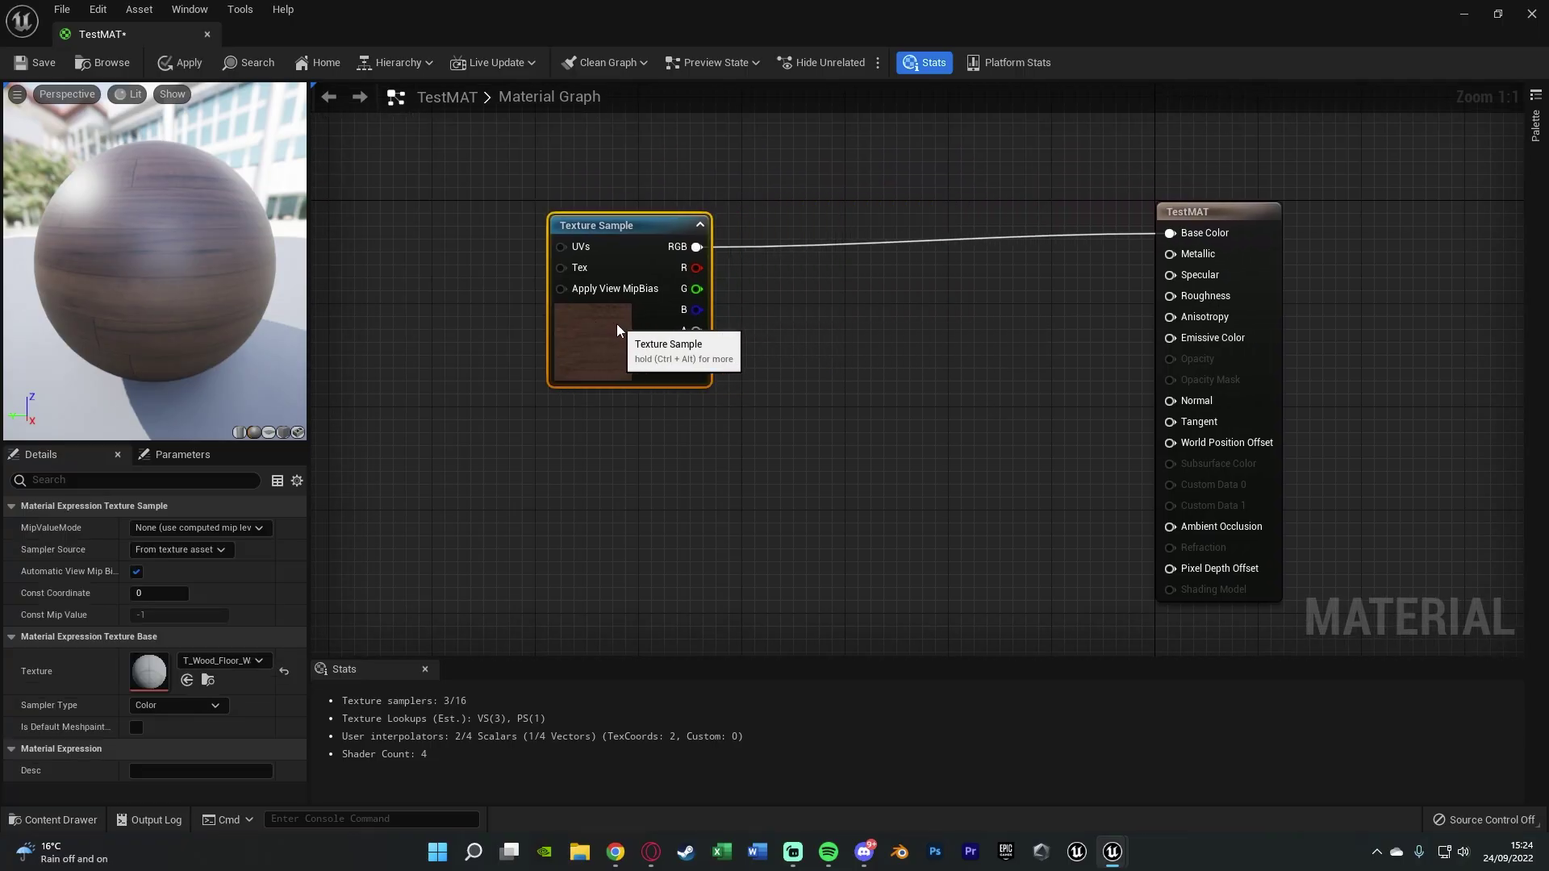
key("q")
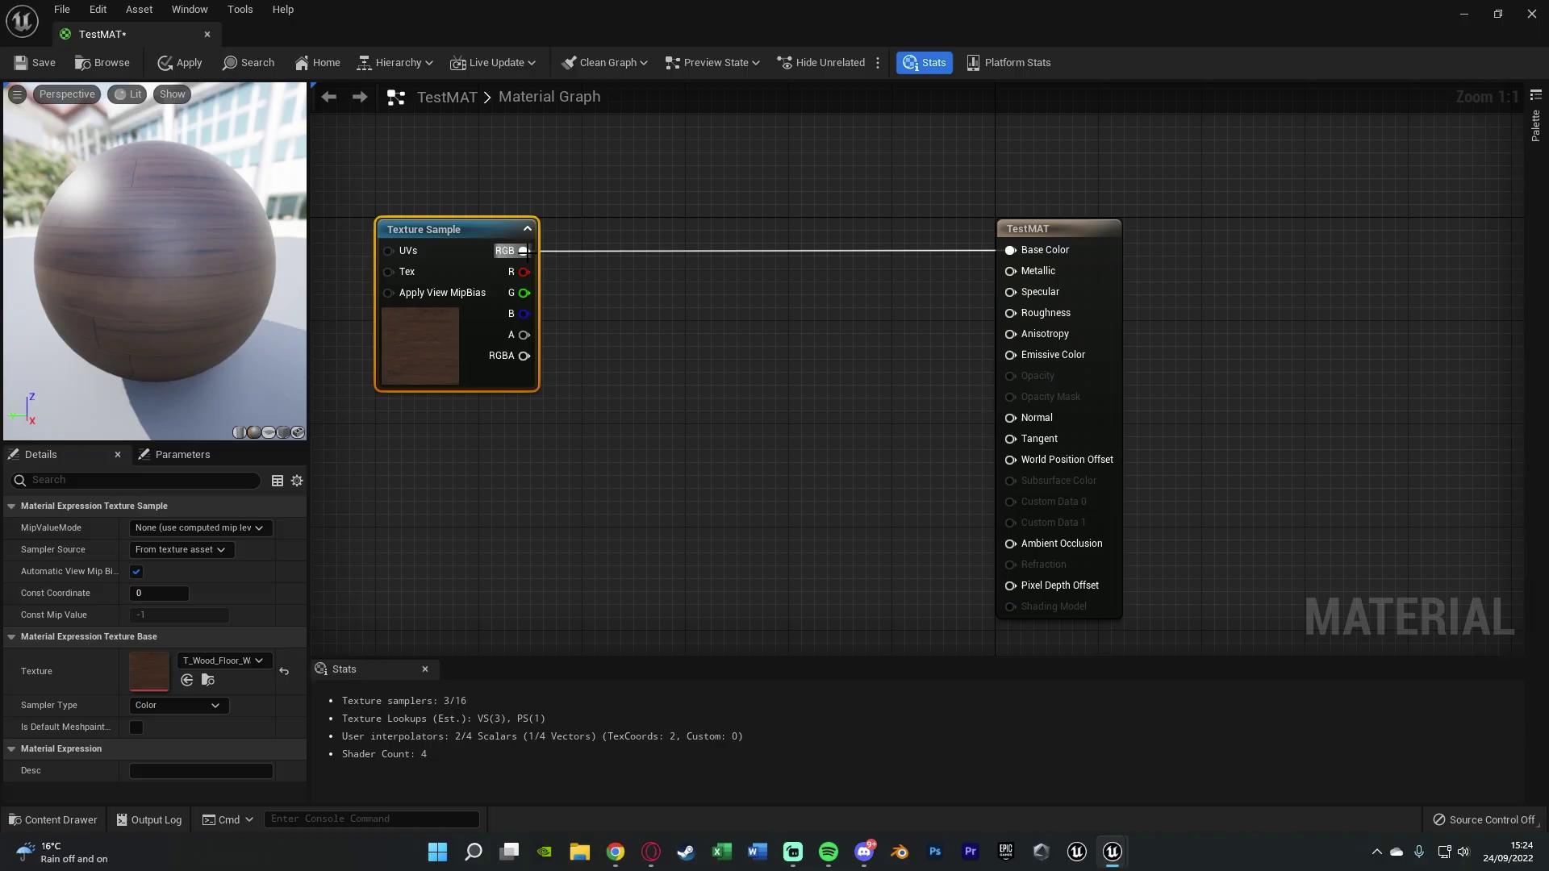
Step: Add a Blend_Overlay node linked from the texture's RGB output
left_click_drag(523, 250, 665, 257)
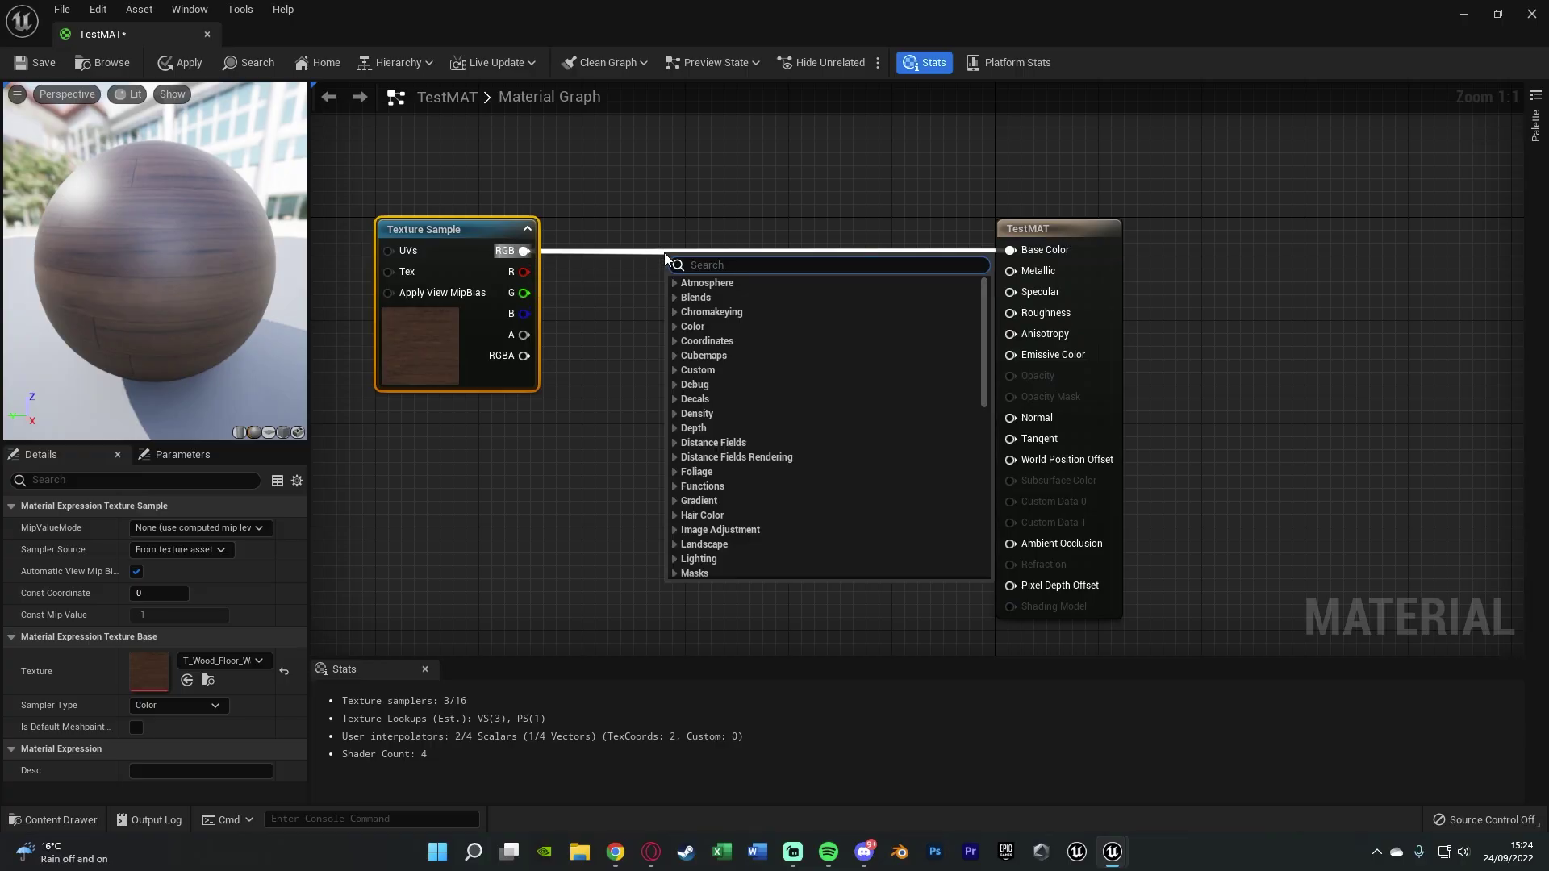
type("blend overl")
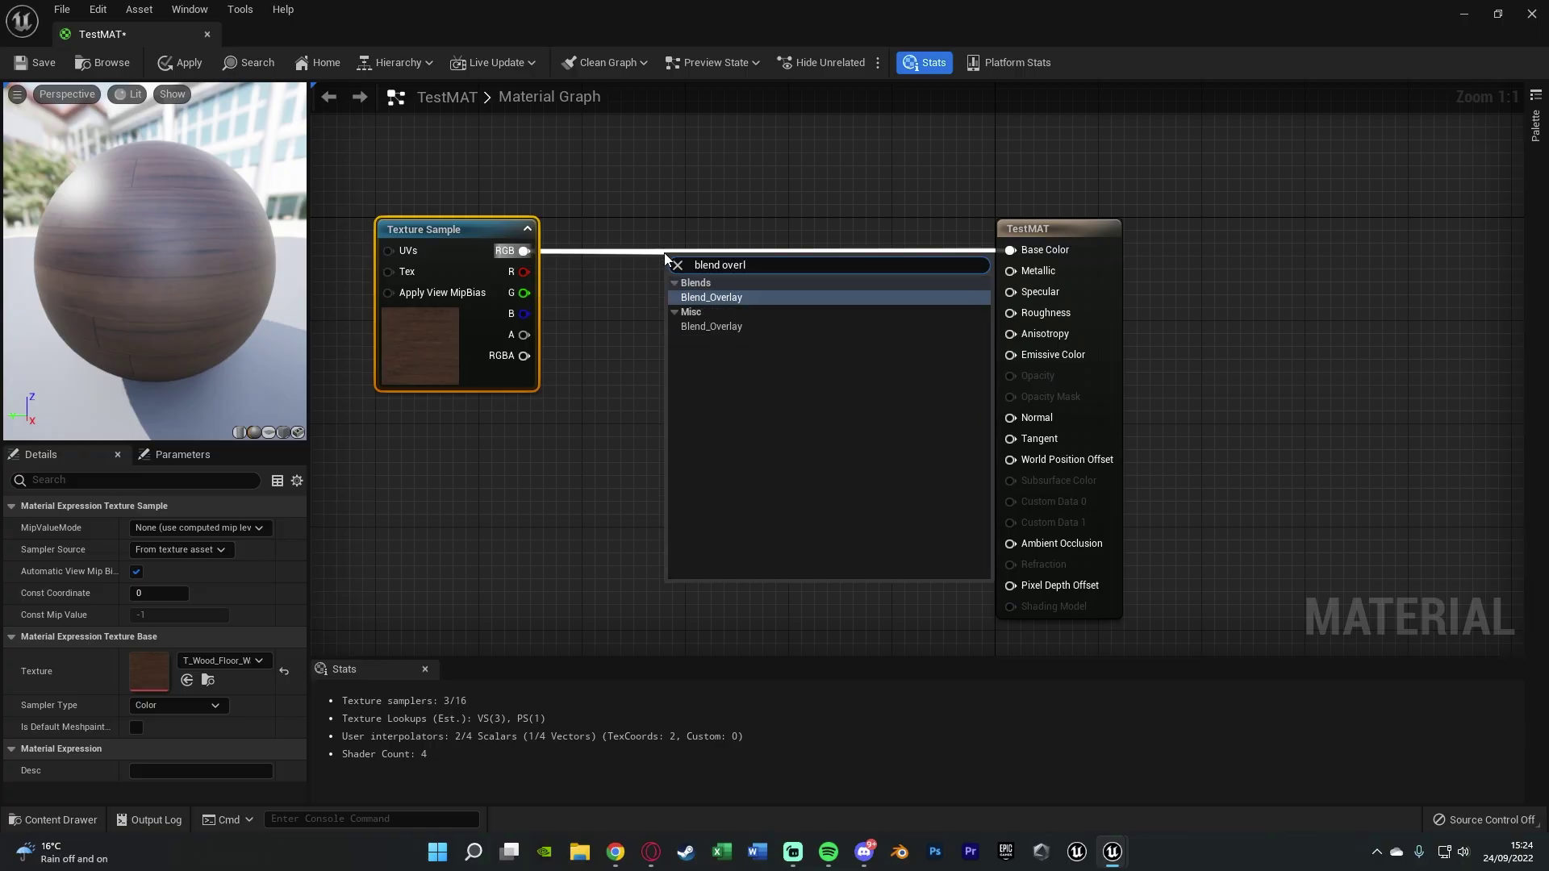
key("Return")
key("ctrl+z")
left_click_drag(523, 251, 588, 330)
type("b")
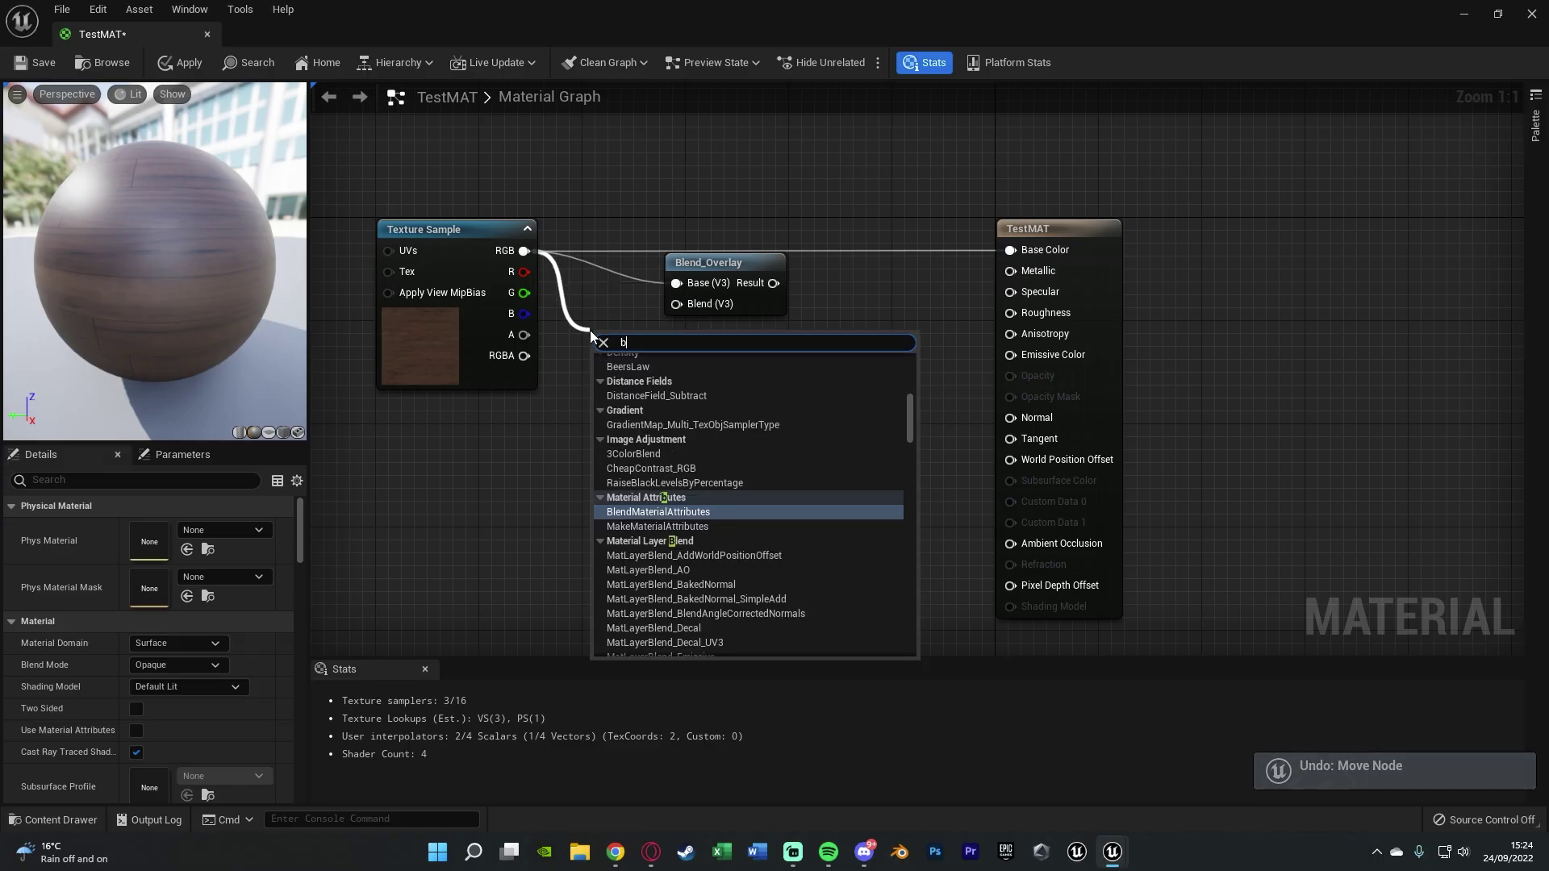
type("lend overl")
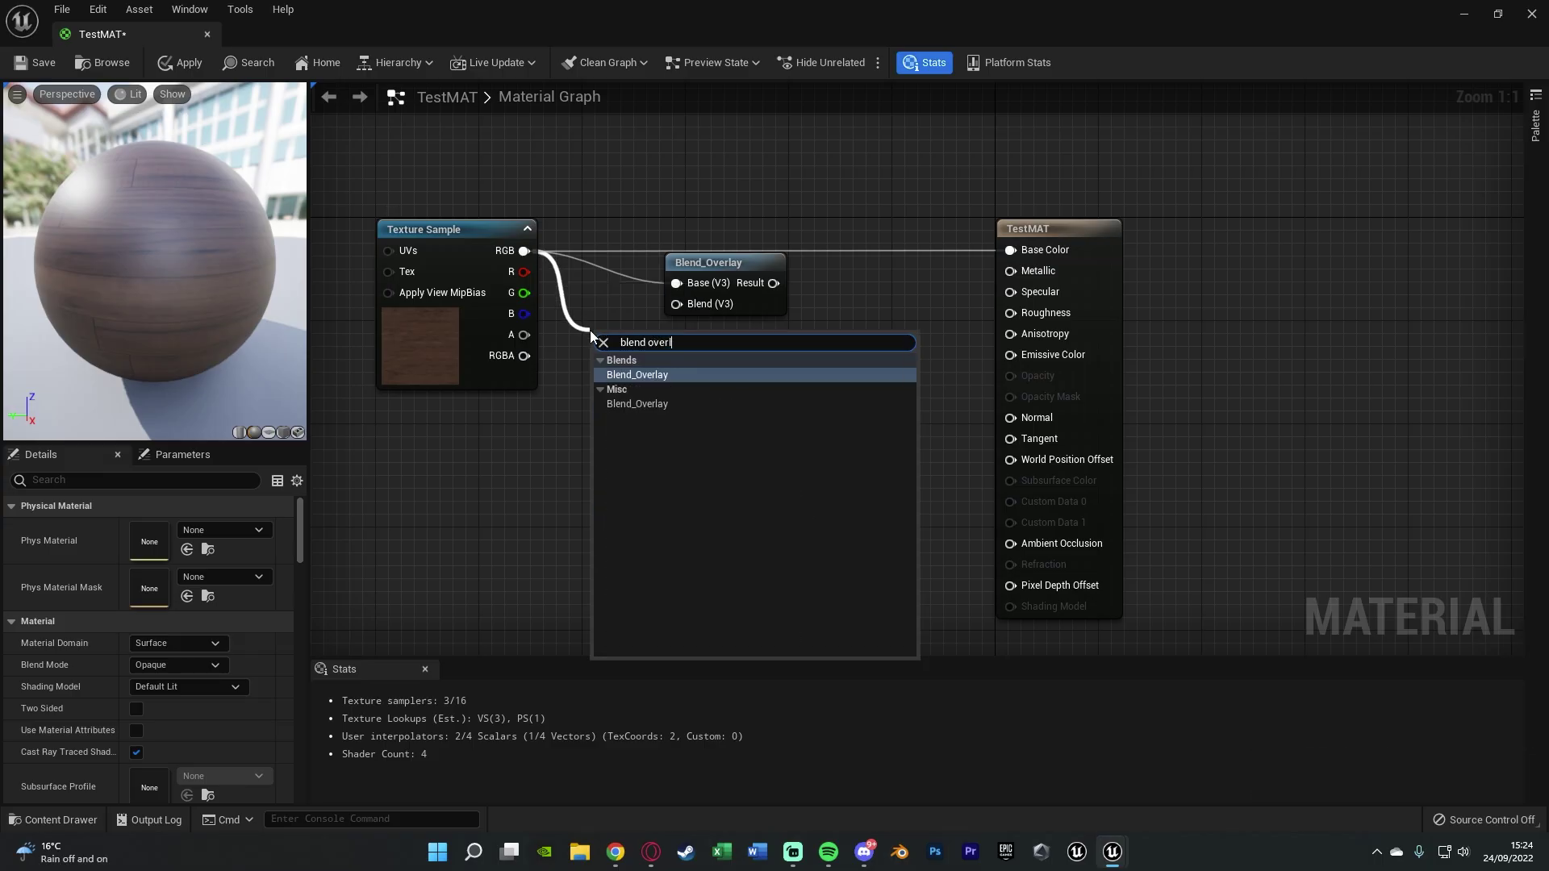
left_click(673, 283)
Step: Wire Blend_Overlay's Result into Base Color and reposition the node
left_click_drag(773, 283, 1010, 250)
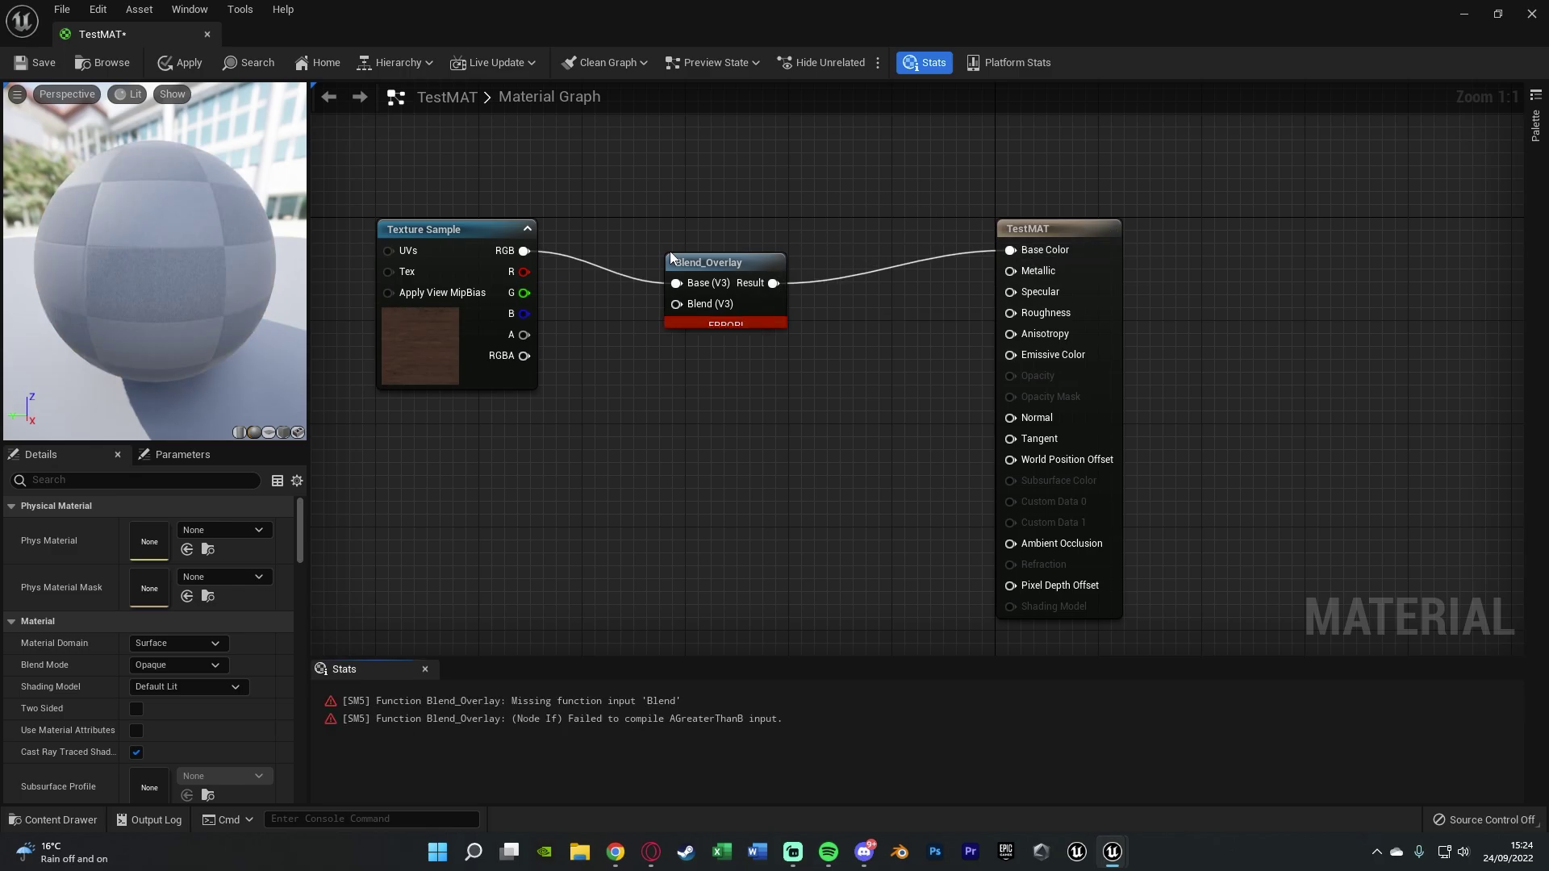
left_click_drag(676, 262, 788, 229)
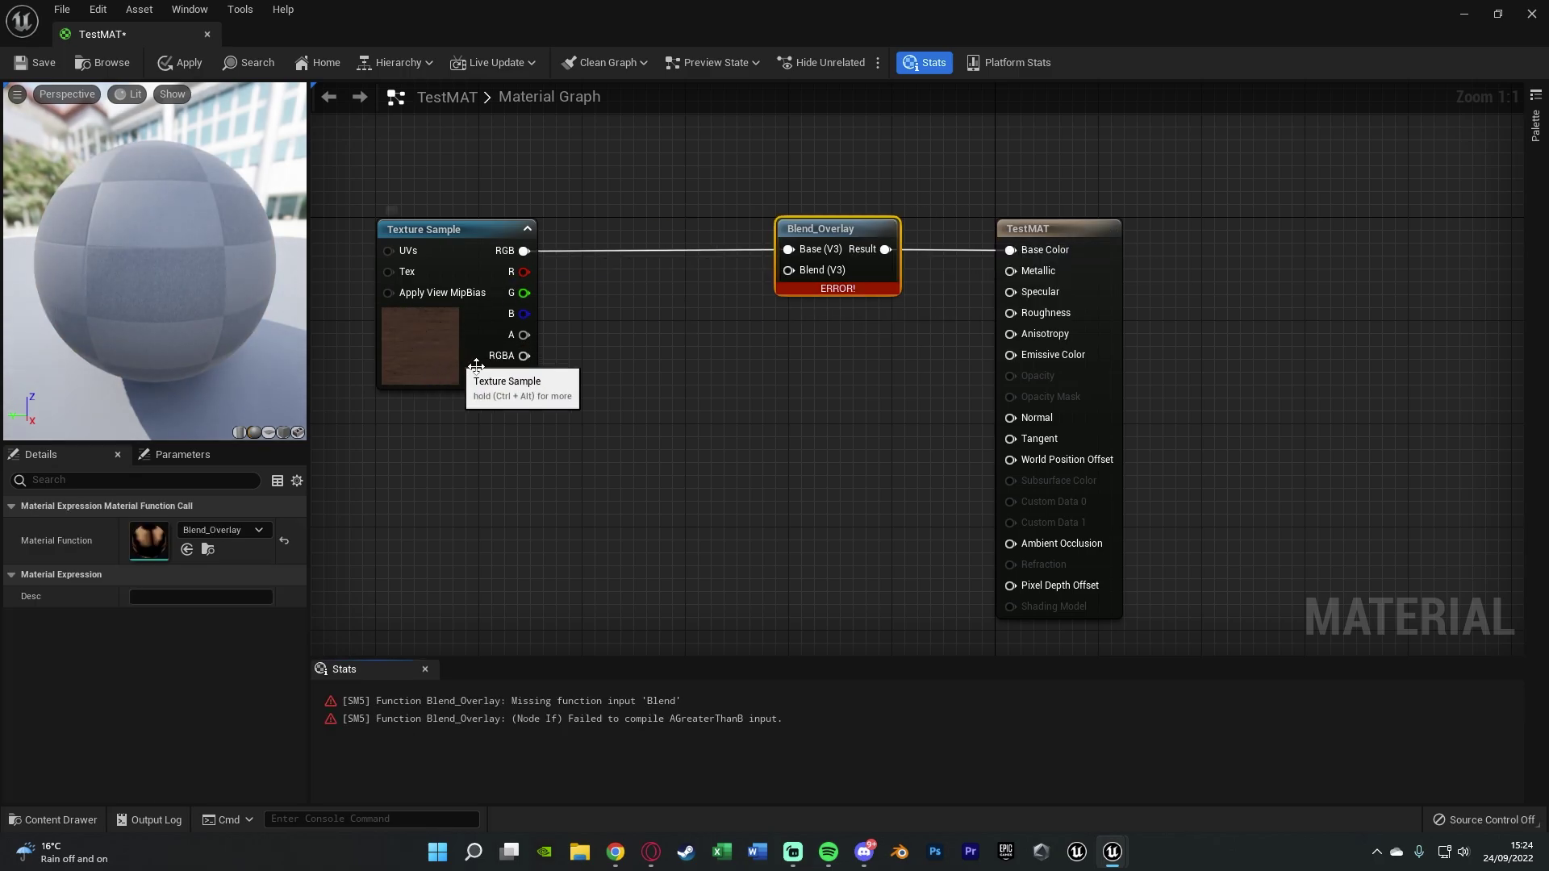
left_click(678, 380)
right_click_drag(678, 379, 764, 387)
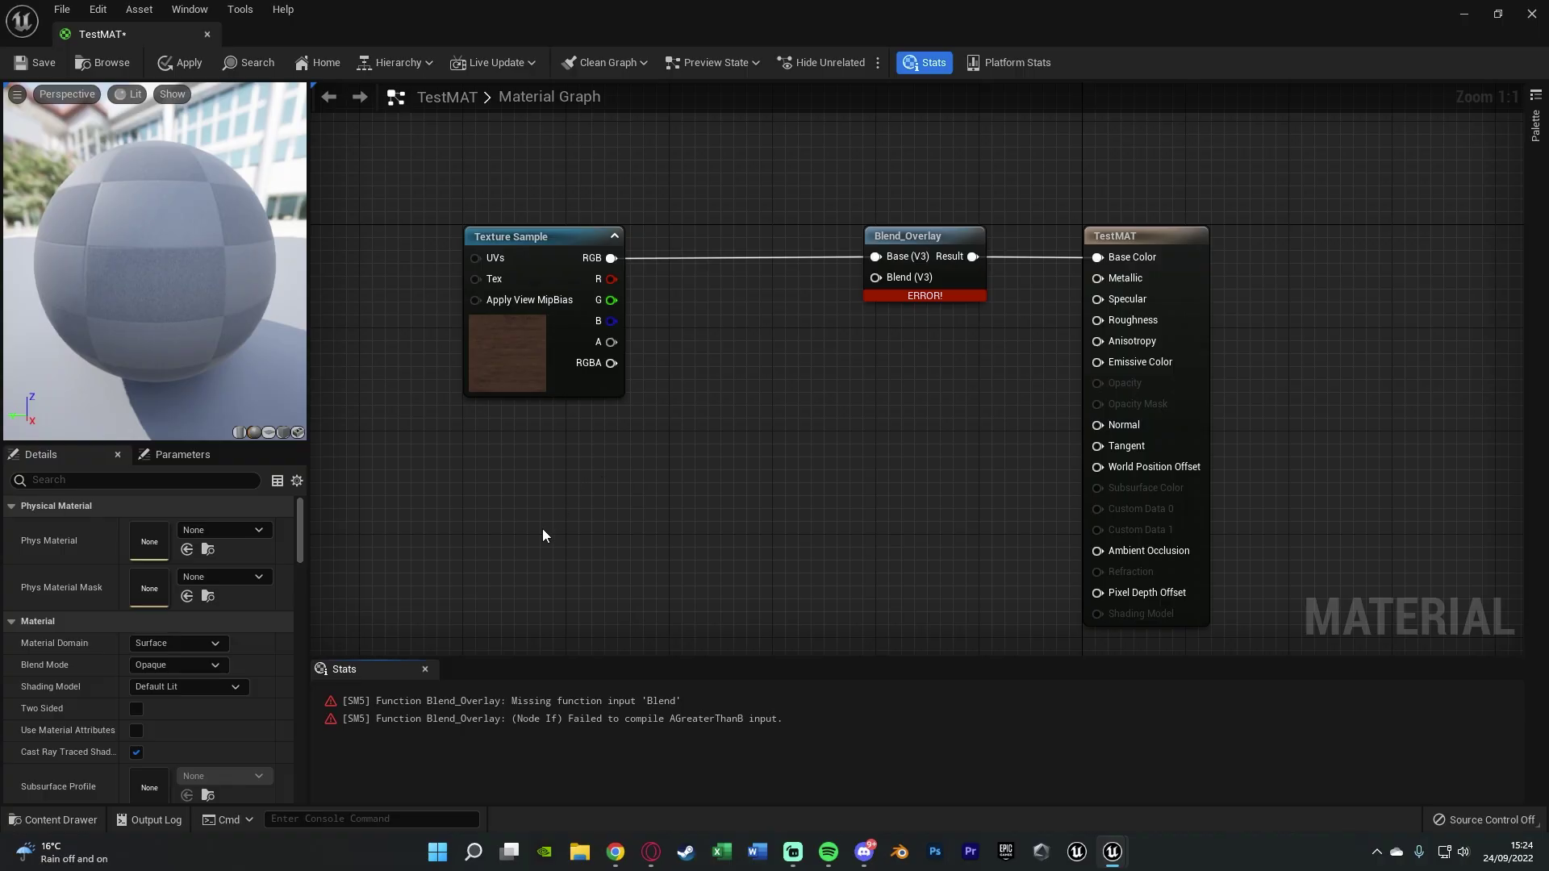
Step: Add a constant colour node and set it to pure white (1,1,1)
right_click_drag(543, 529, 605, 496)
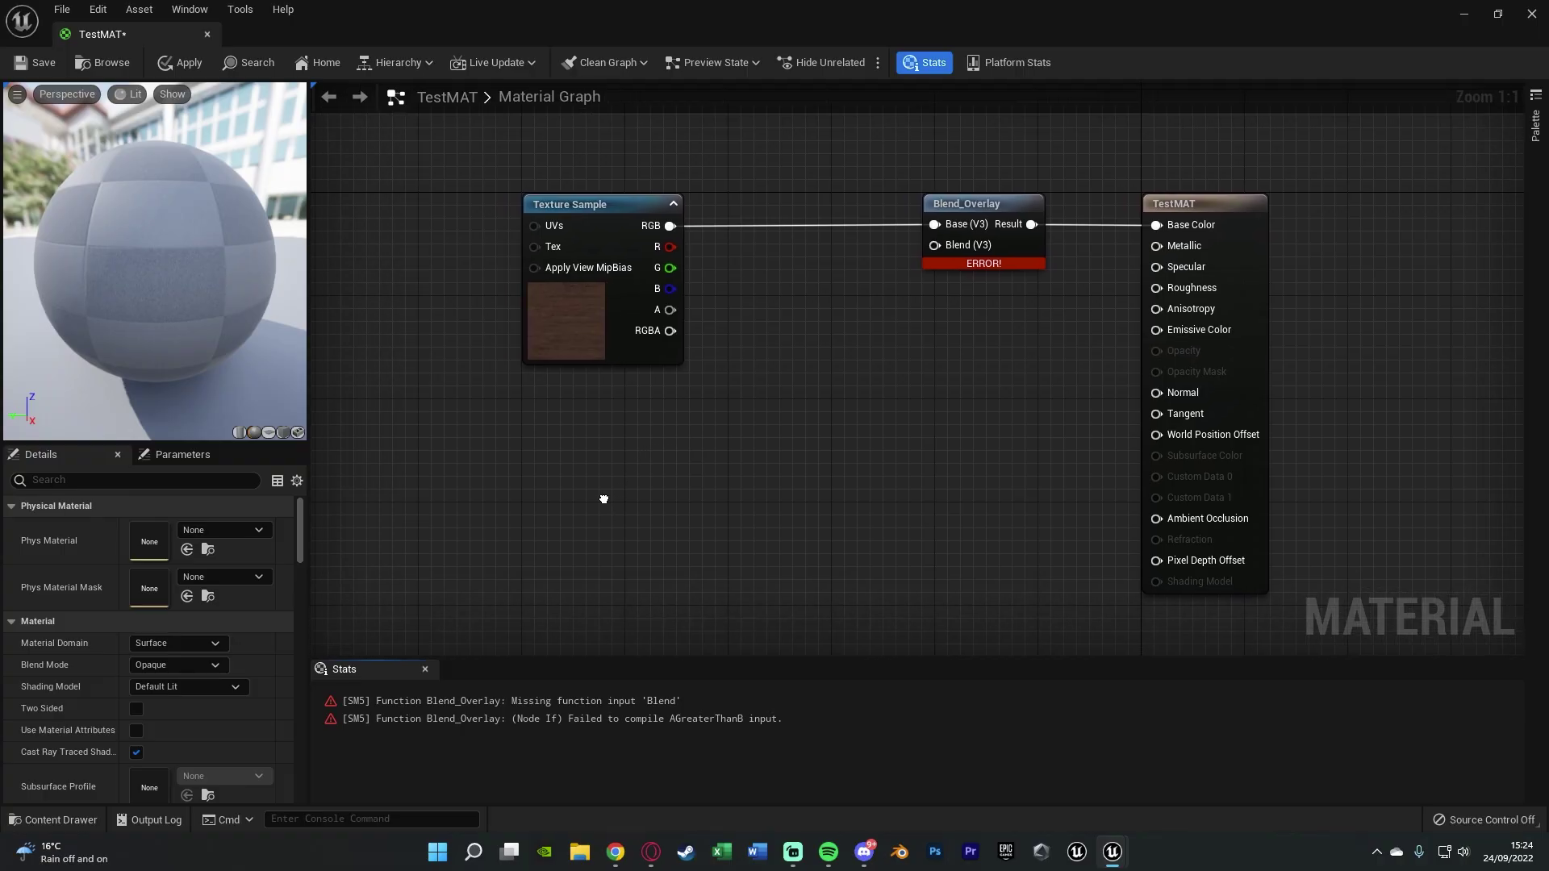
key("3")
left_click(477, 437)
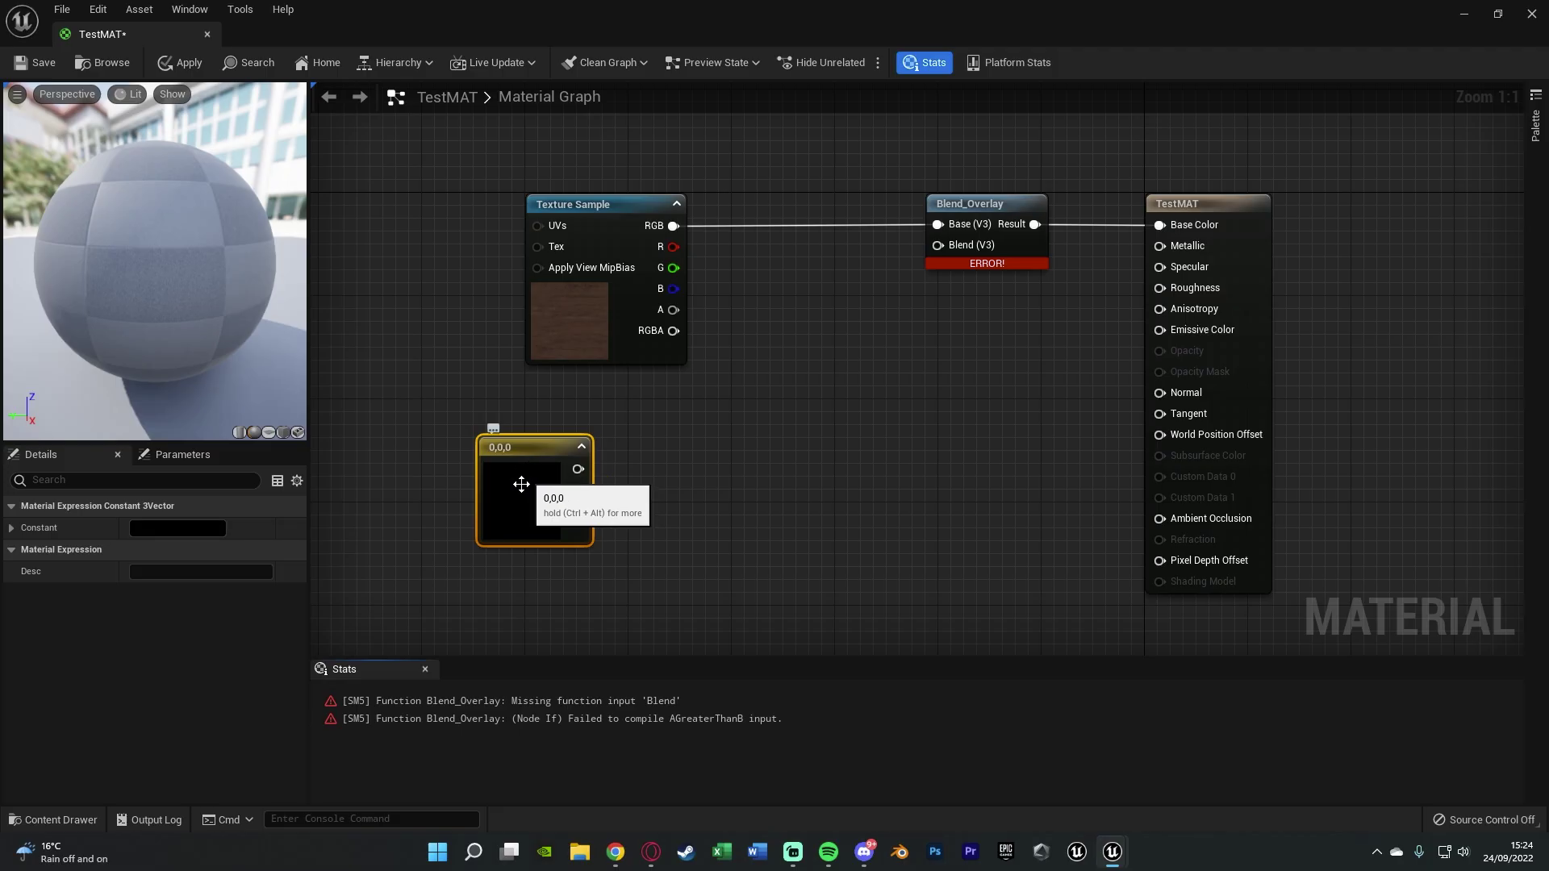
left_click(203, 528)
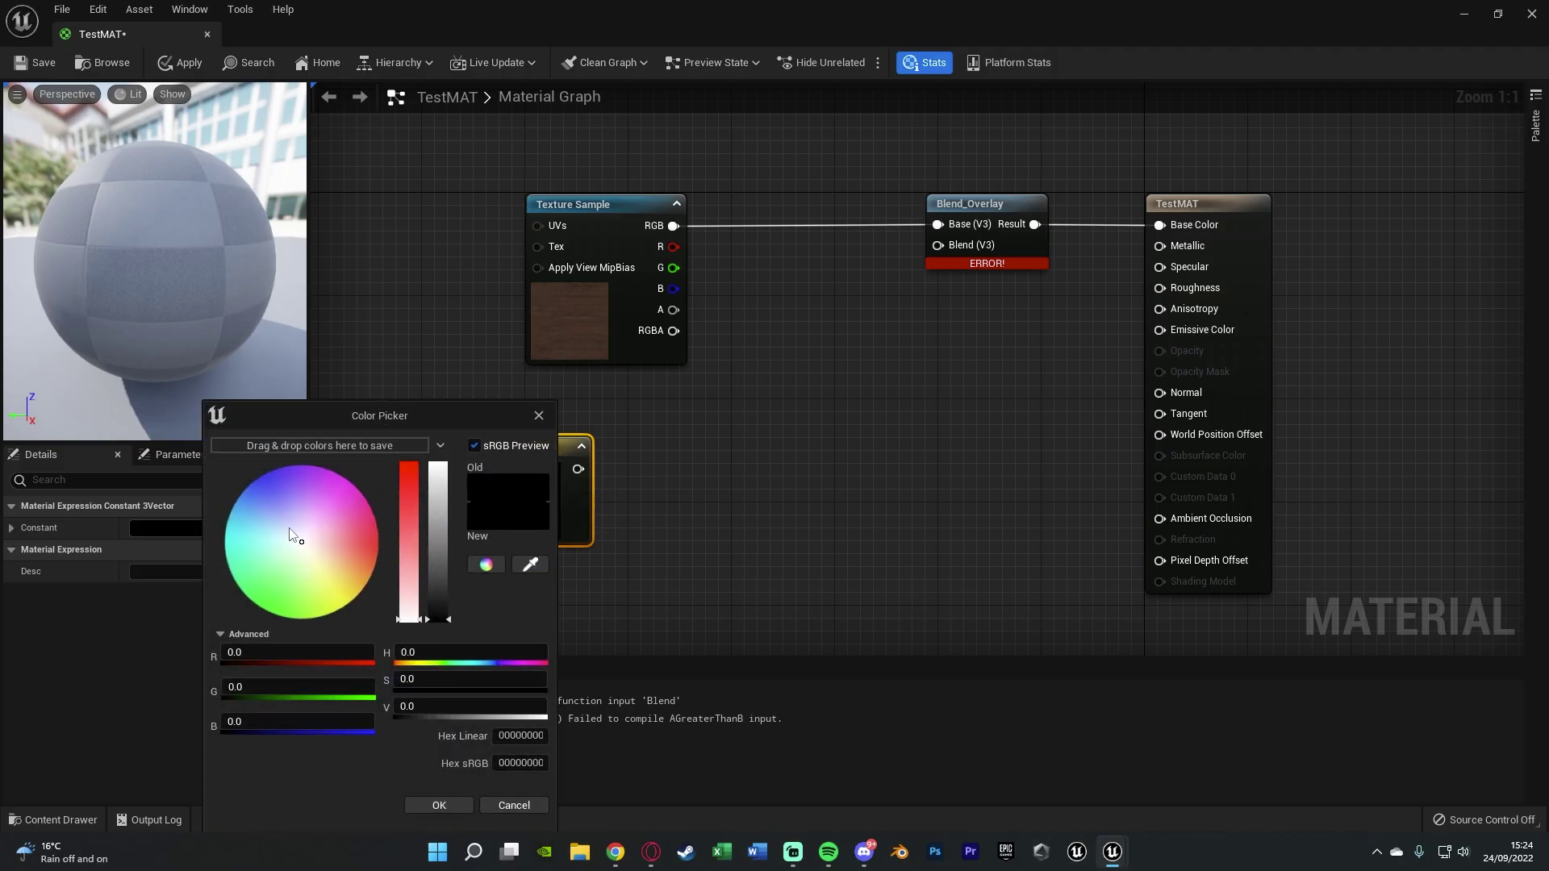
left_click_drag(441, 560, 441, 361)
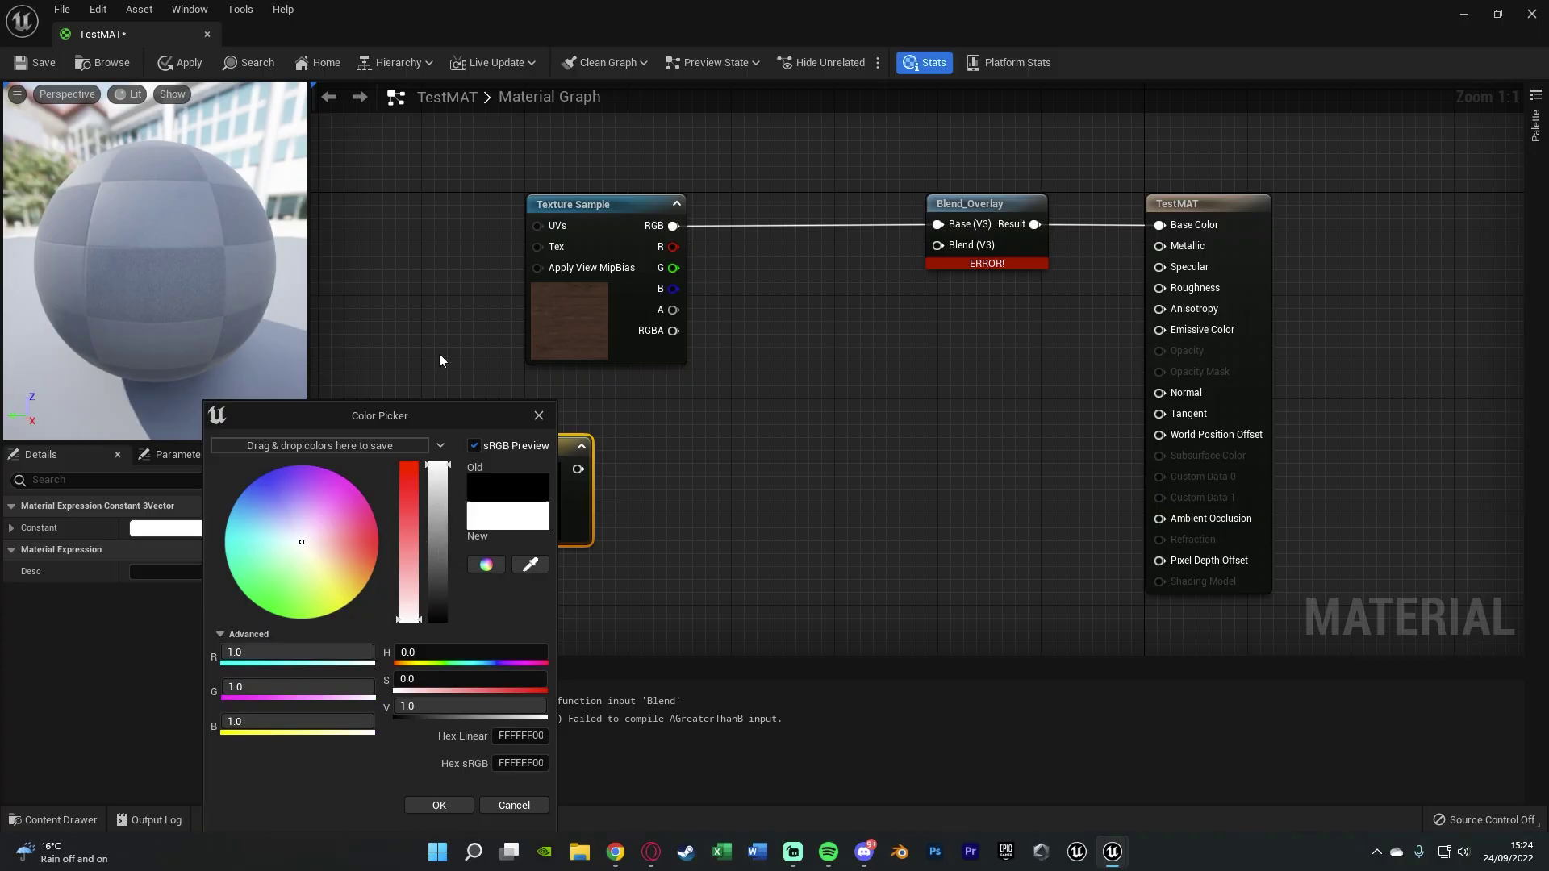
left_click(437, 805)
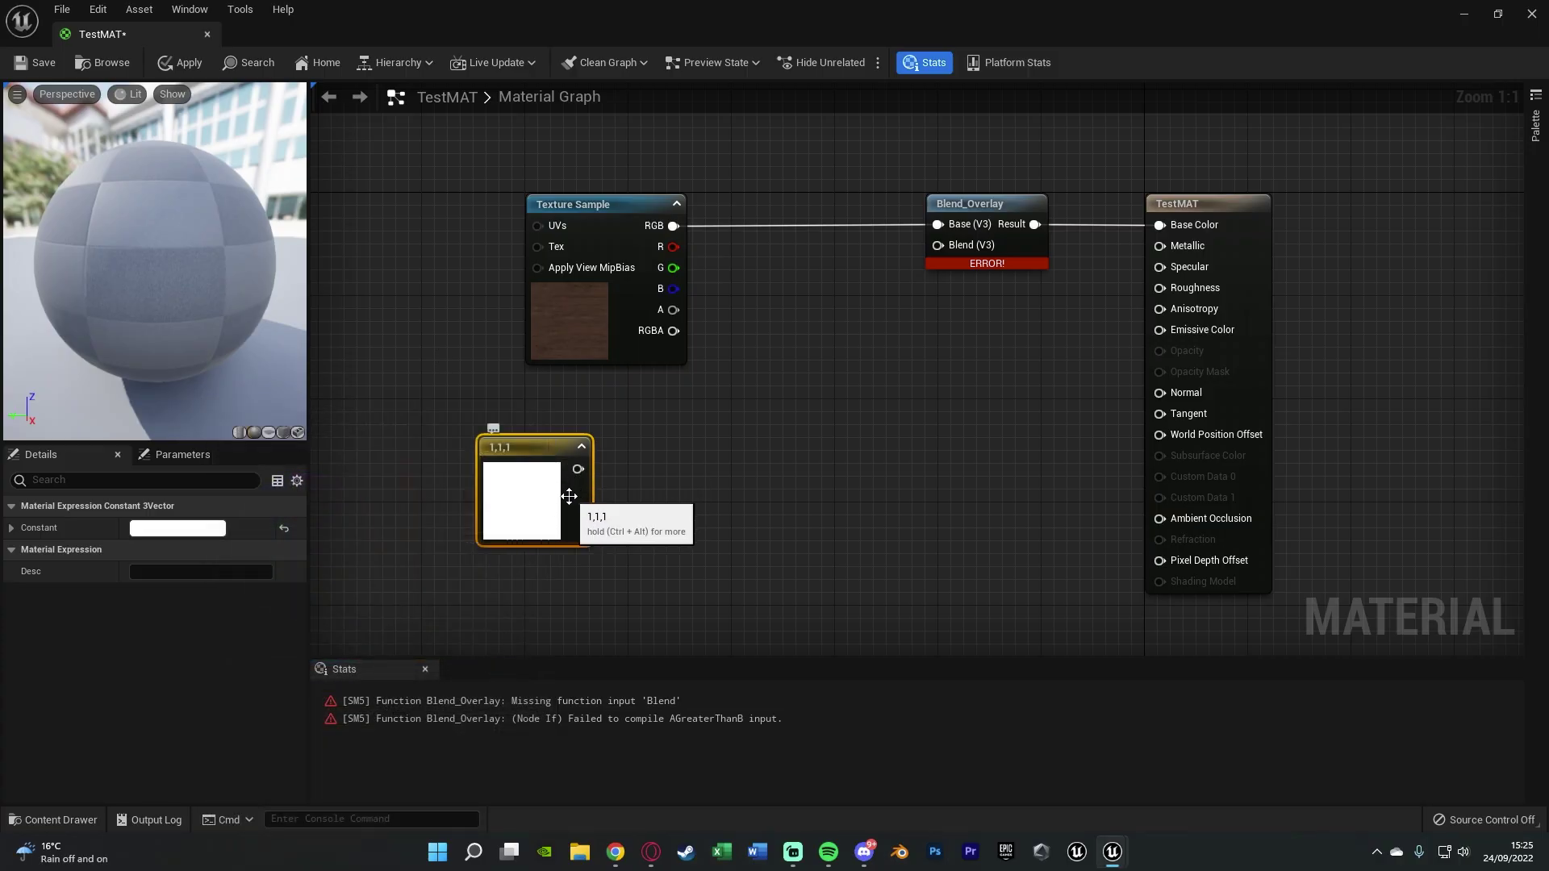
Step: Multiply the white constant by a new single-value constant in the B input
left_click_drag(568, 497, 647, 515)
type("mult")
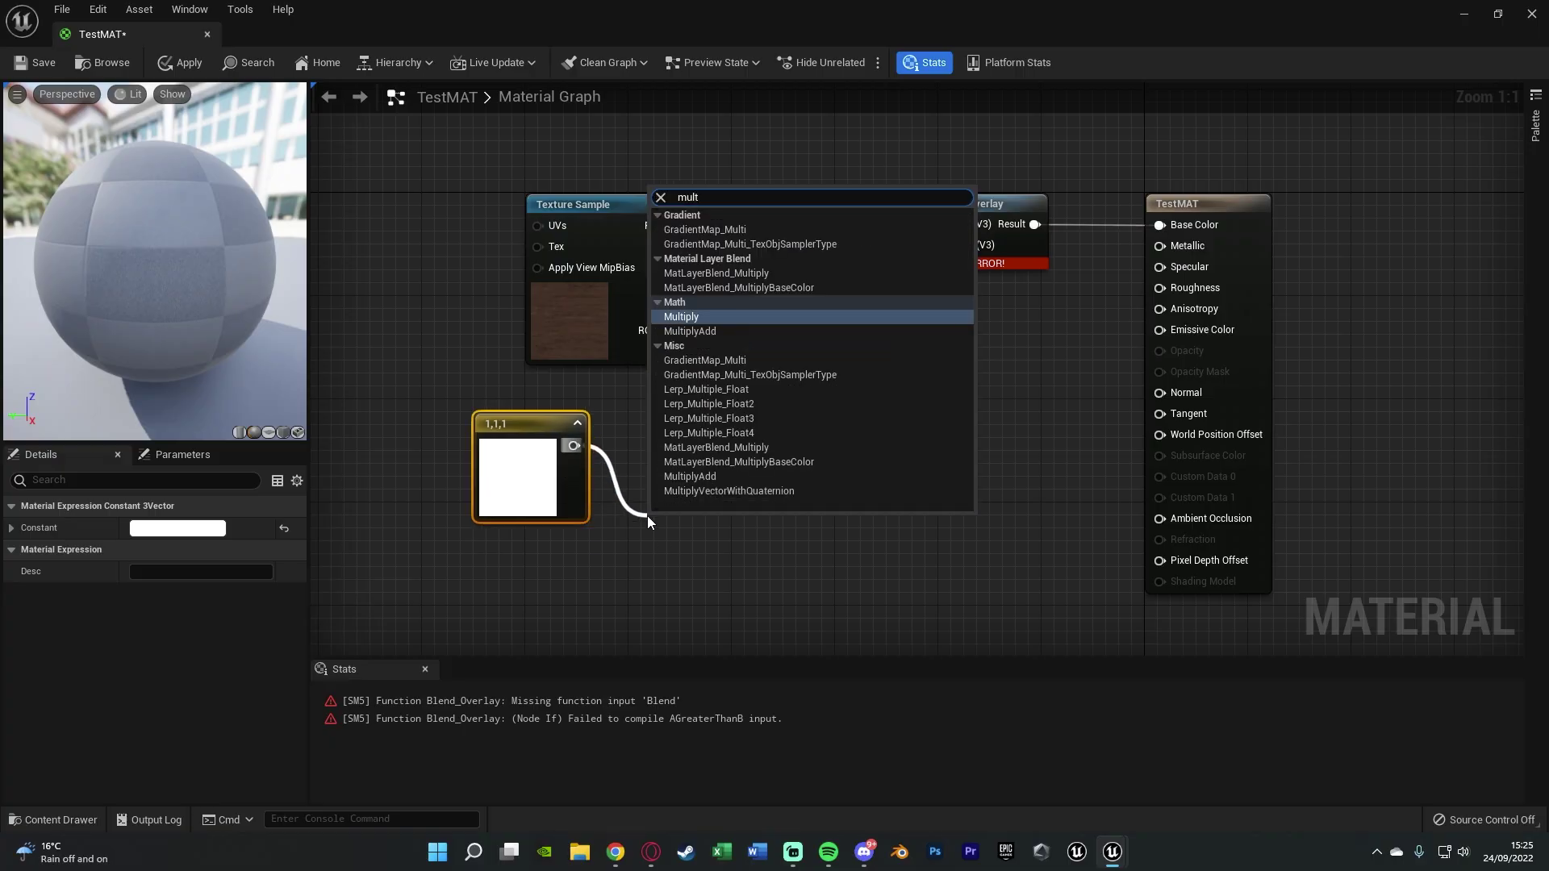
left_click(686, 316)
left_click_drag(697, 523, 678, 482)
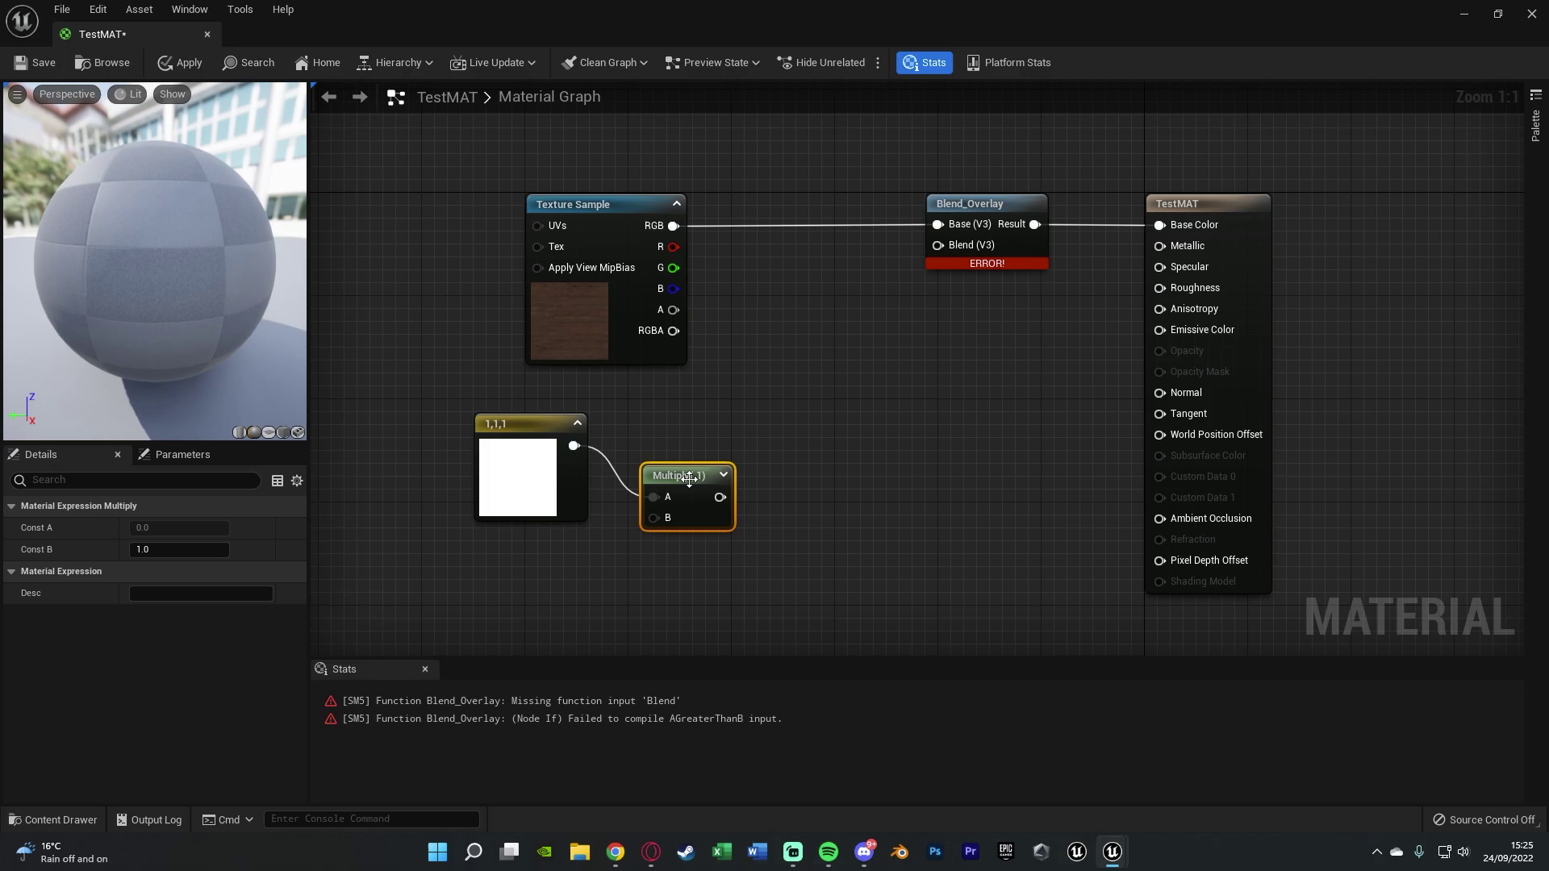
right_click_drag(505, 558, 568, 466)
left_click(568, 466)
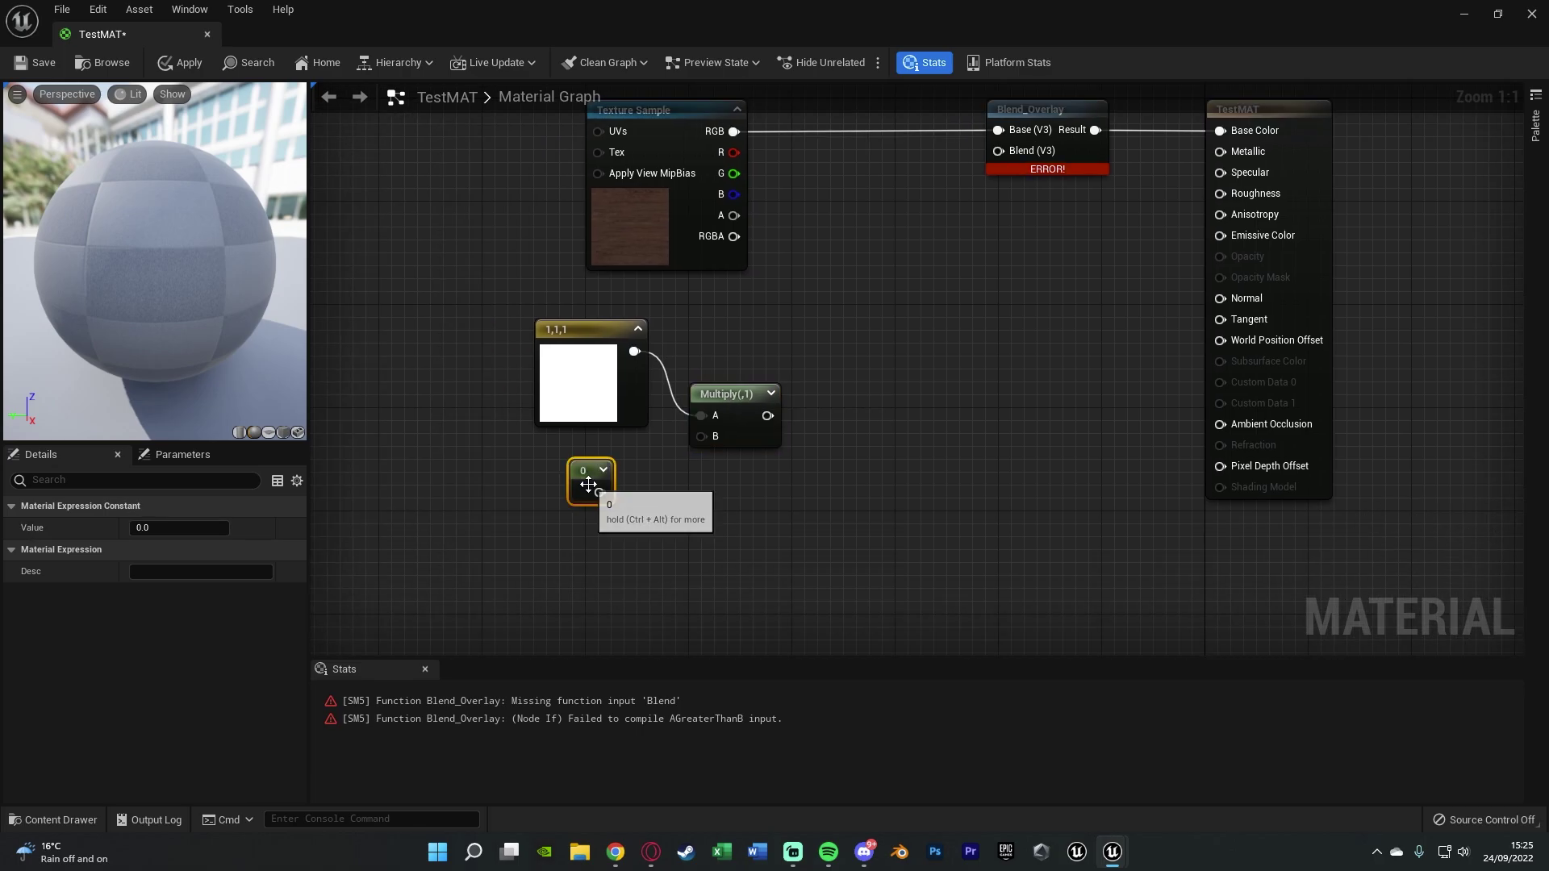
mouse_move(599, 492)
left_mouse_down()
mouse_move(701, 437)
mouse_move(612, 481)
left_mouse_up()
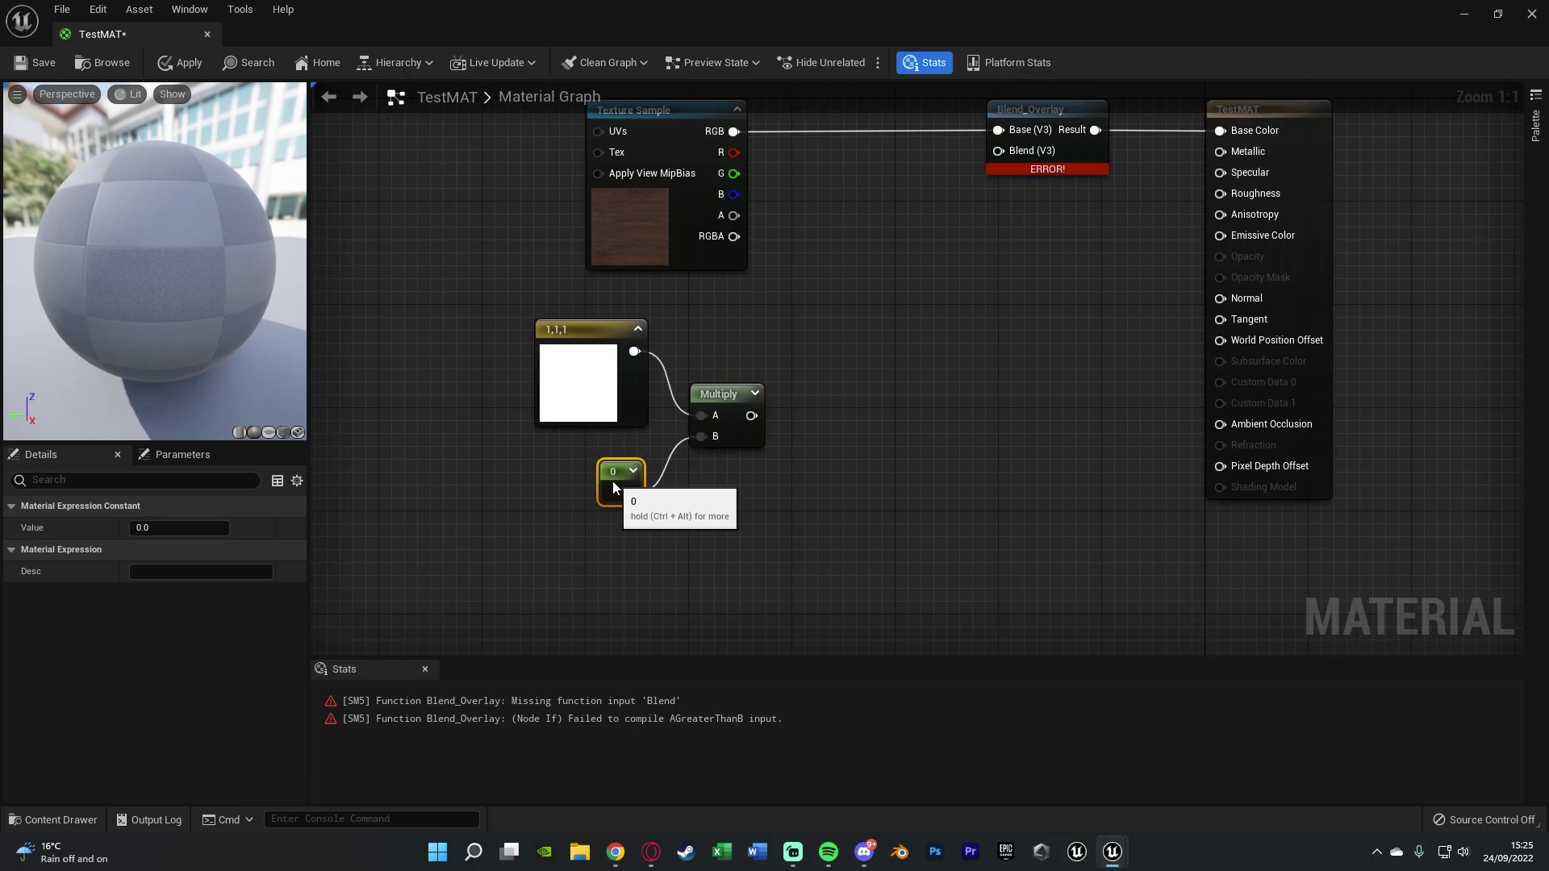
Step: Set the constant to 1 and feed the Multiply result into Blend_Overlay's Blend input
left_click(200, 529)
type("1")
key("Return")
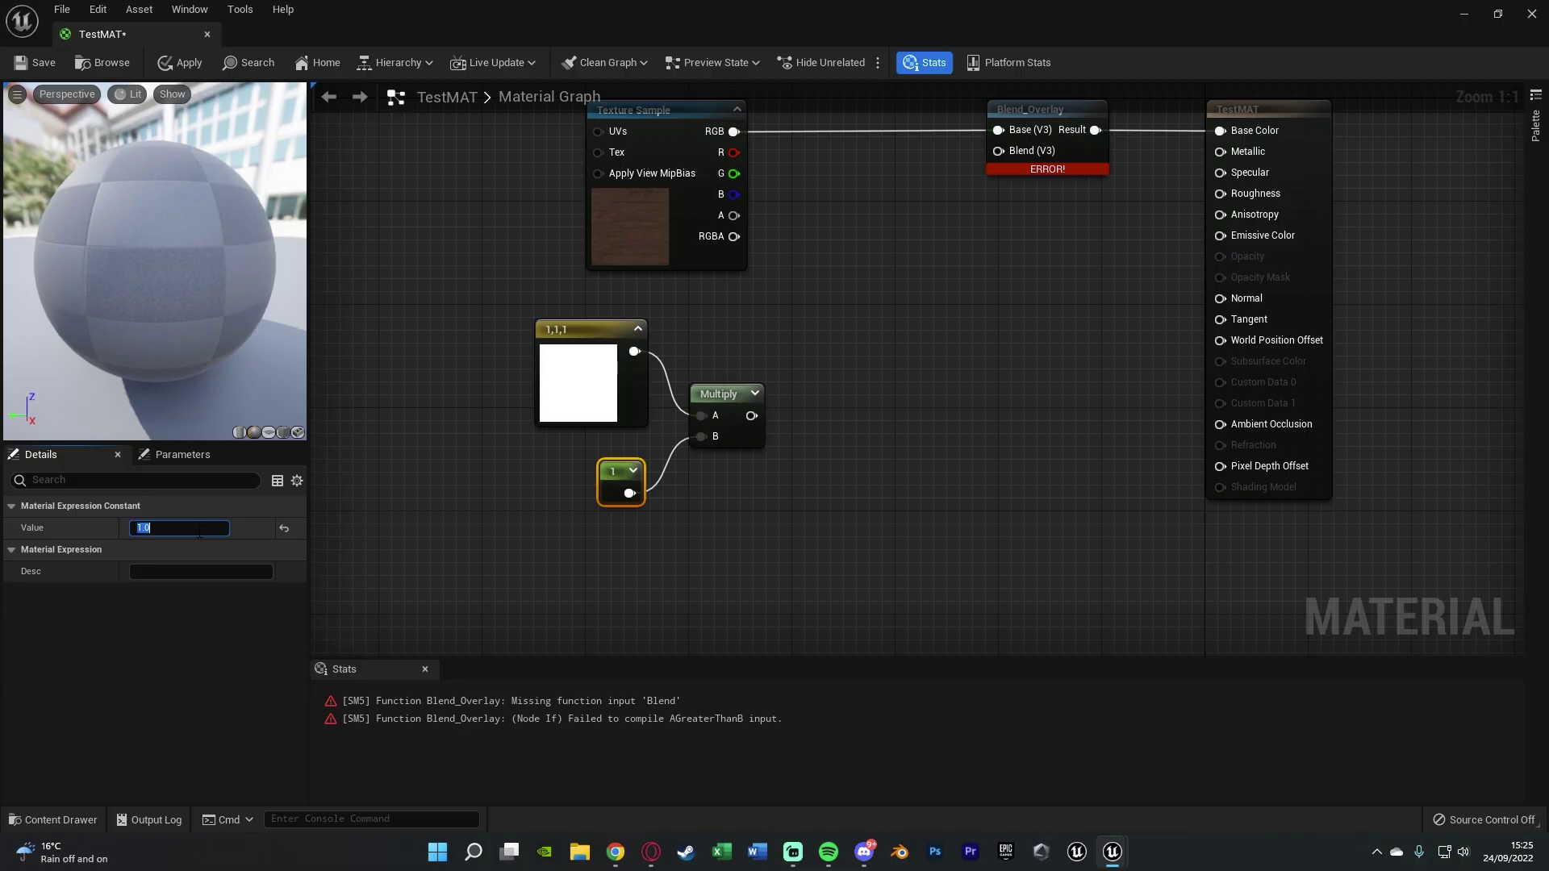
left_click(782, 453)
right_click_drag(783, 452, 723, 520)
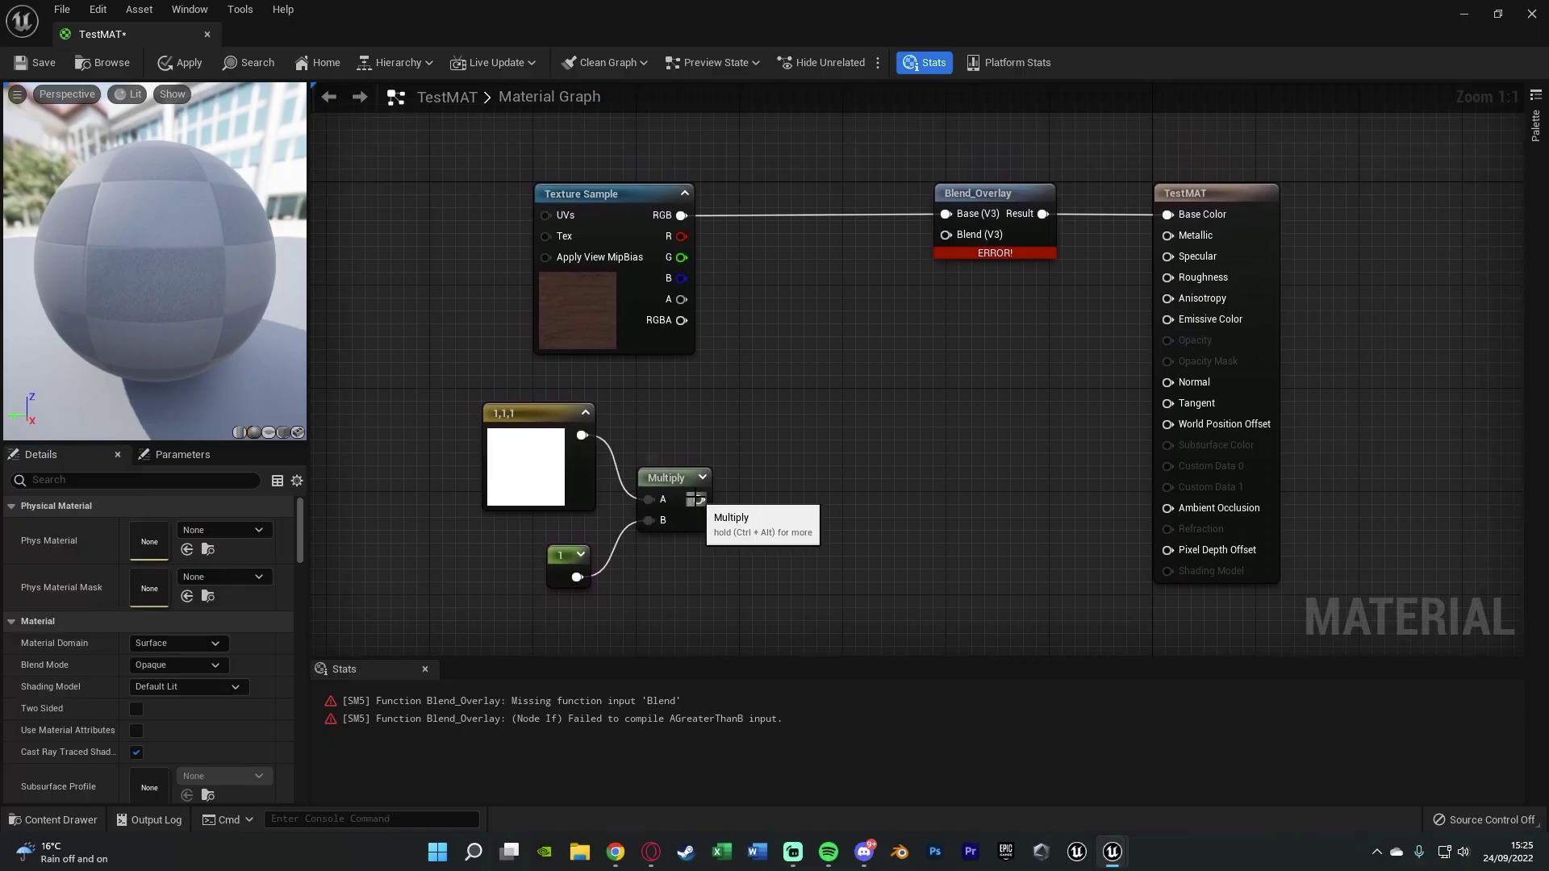
left_click_drag(698, 499, 975, 239)
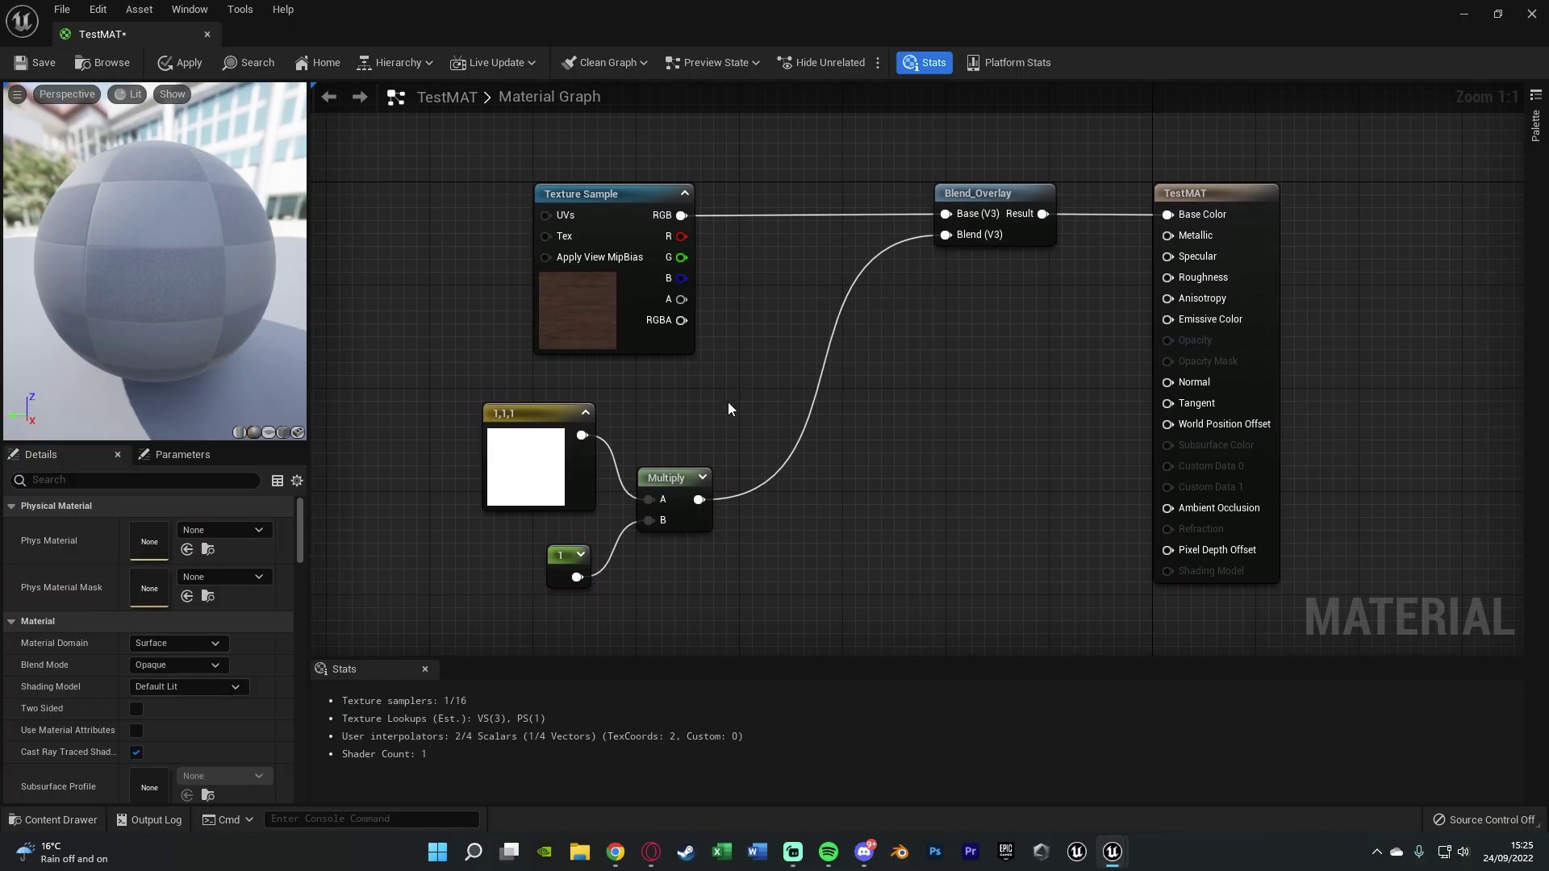
Step: Apply the material, then move the white, Multiply and 1 nodes up and right
left_click_drag(591, 335, 631, 333)
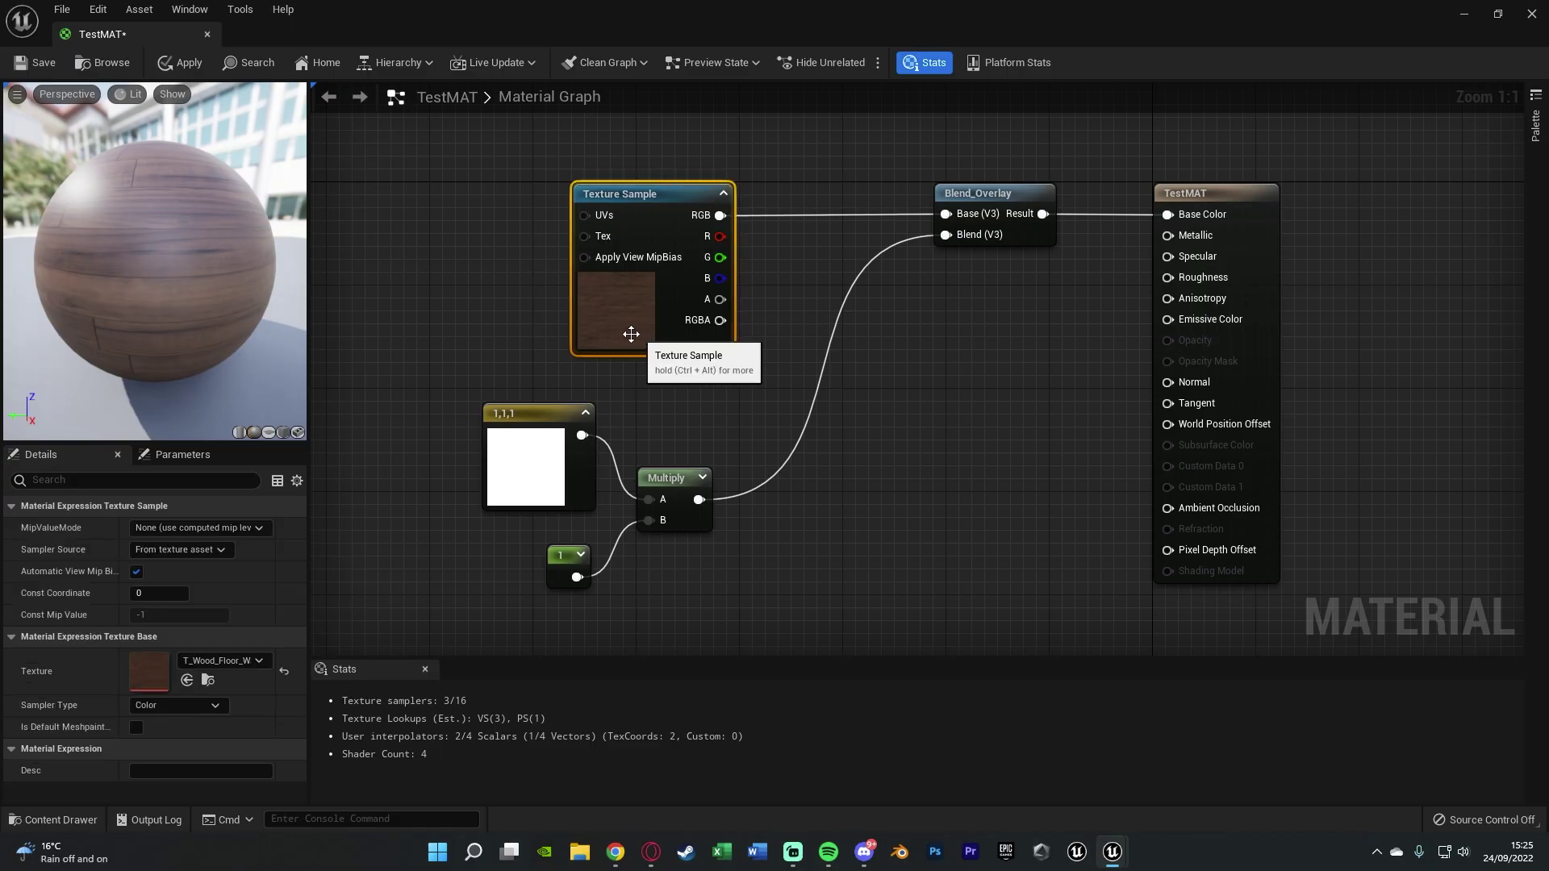
left_click(179, 65)
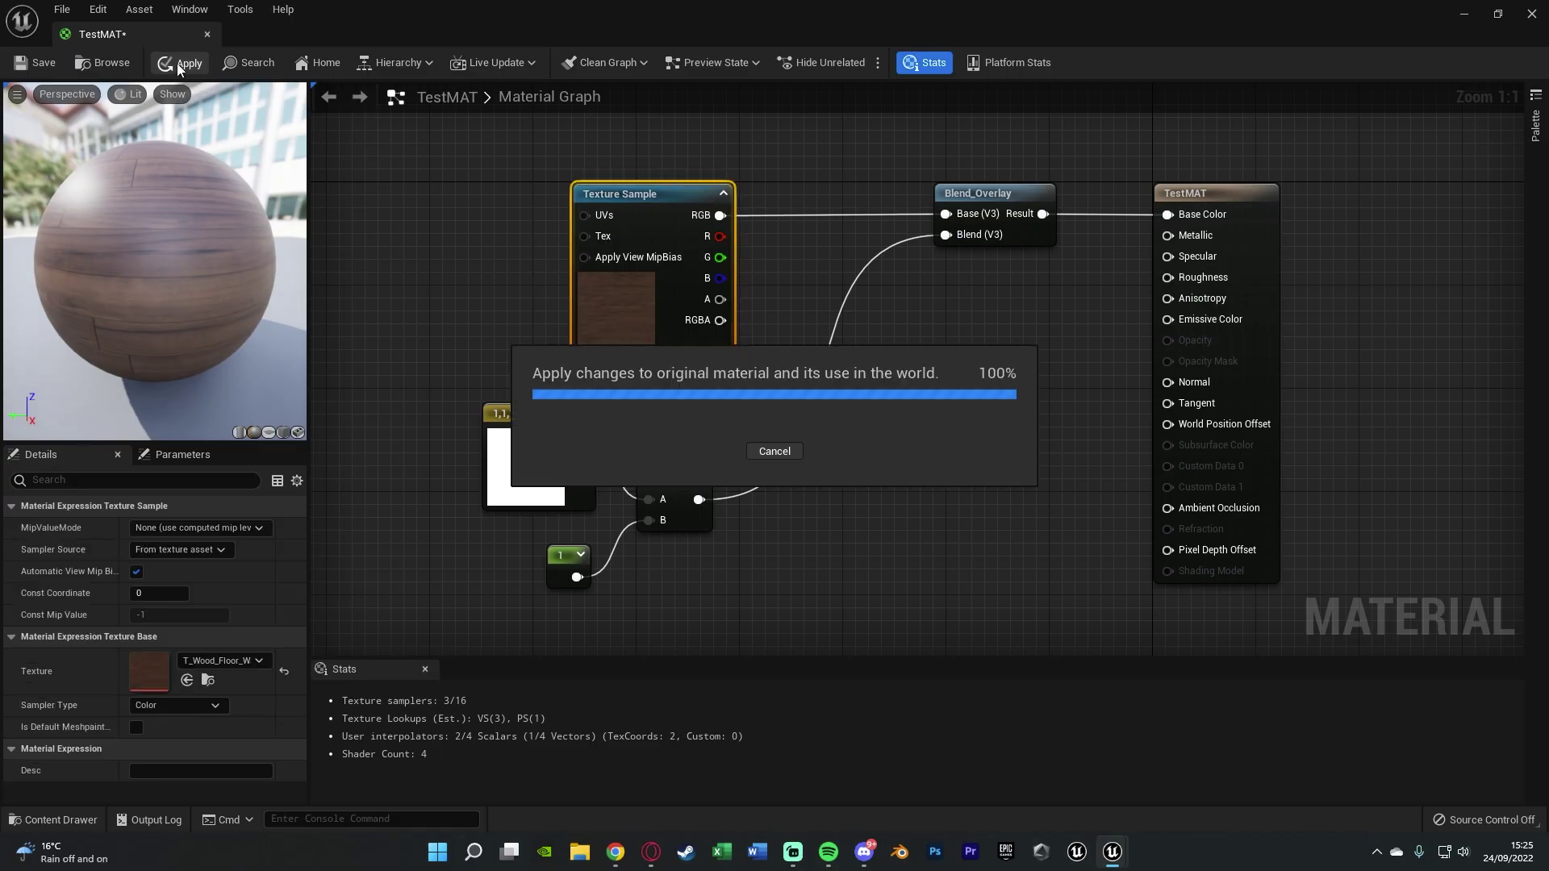
left_click_drag(411, 336, 653, 537)
left_click_drag(407, 436, 693, 605)
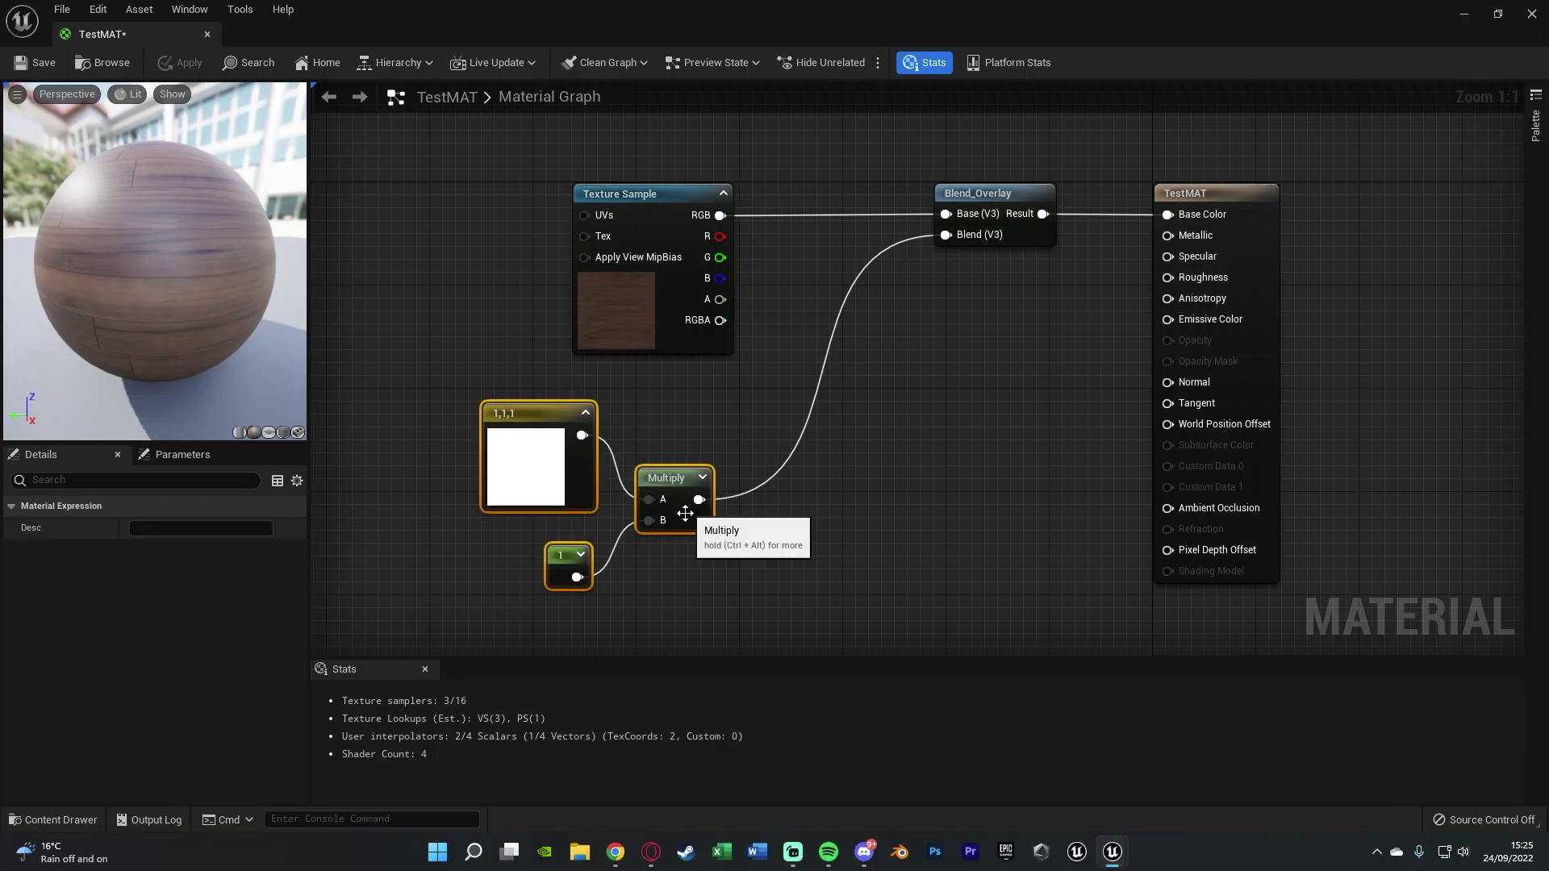
left_click_drag(688, 509, 714, 496)
left_click_drag(665, 333, 671, 334)
left_click(952, 358)
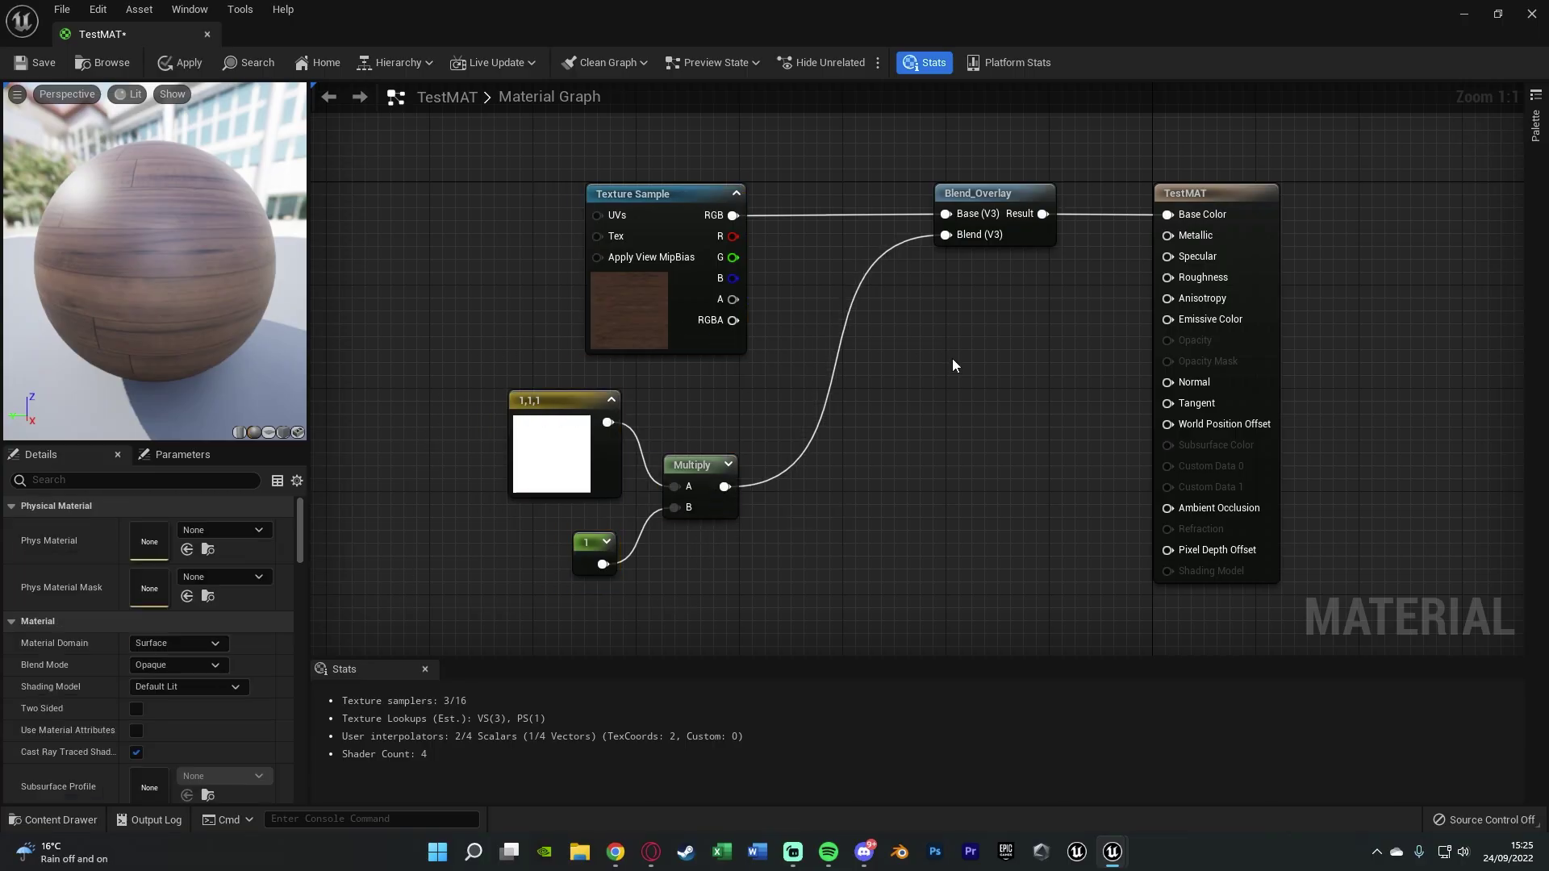
right_click_drag(951, 358, 863, 364)
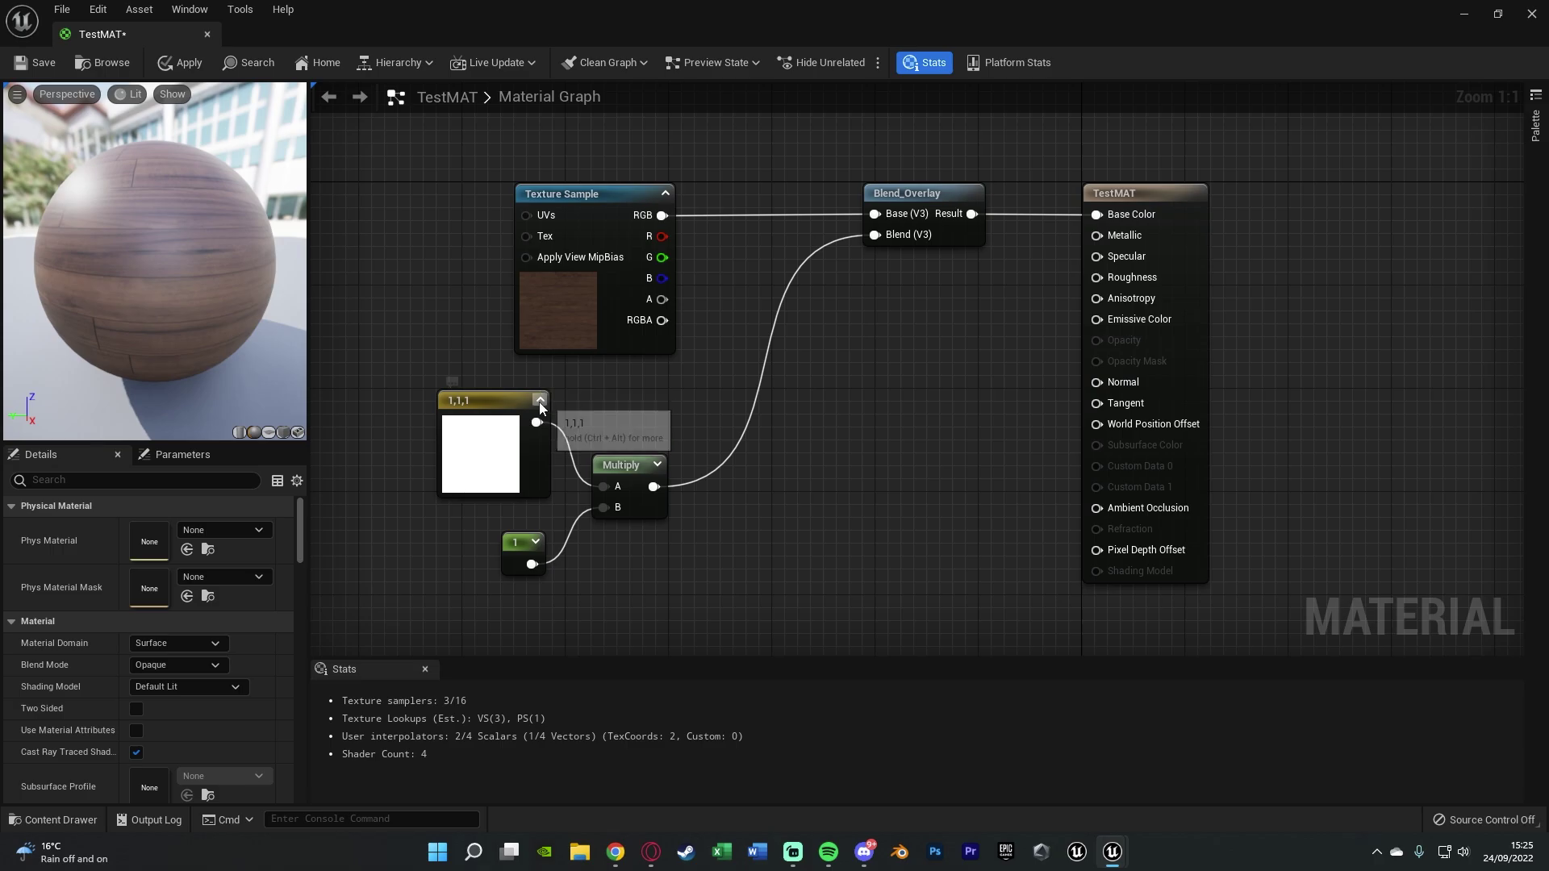
Step: Convert the 1,1,1 colour node into a parameter named Tint Colour
right_click(497, 399)
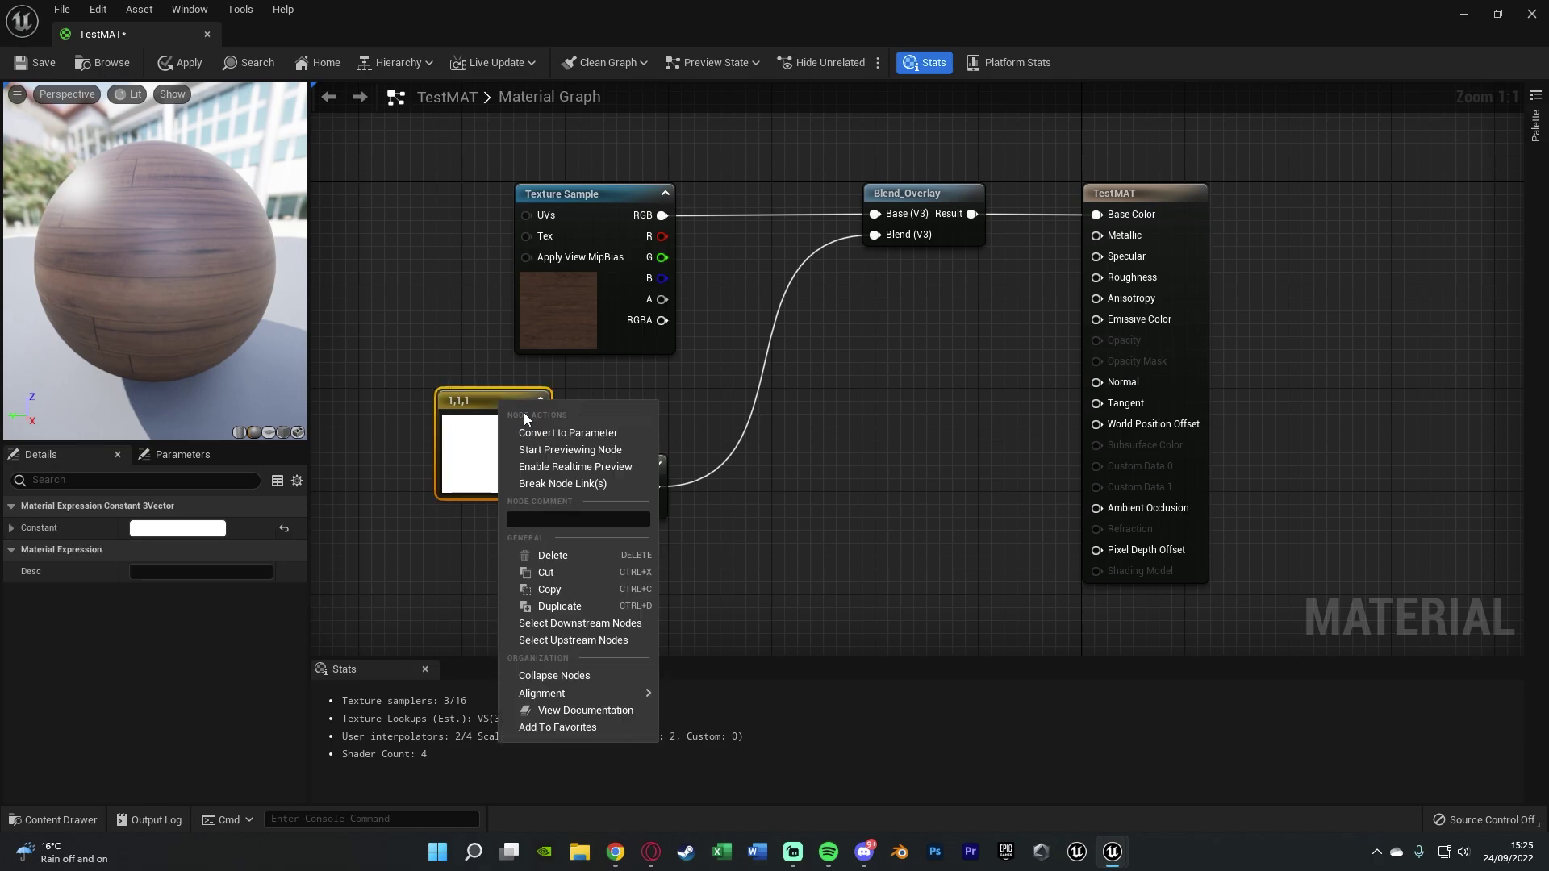
left_click(550, 434)
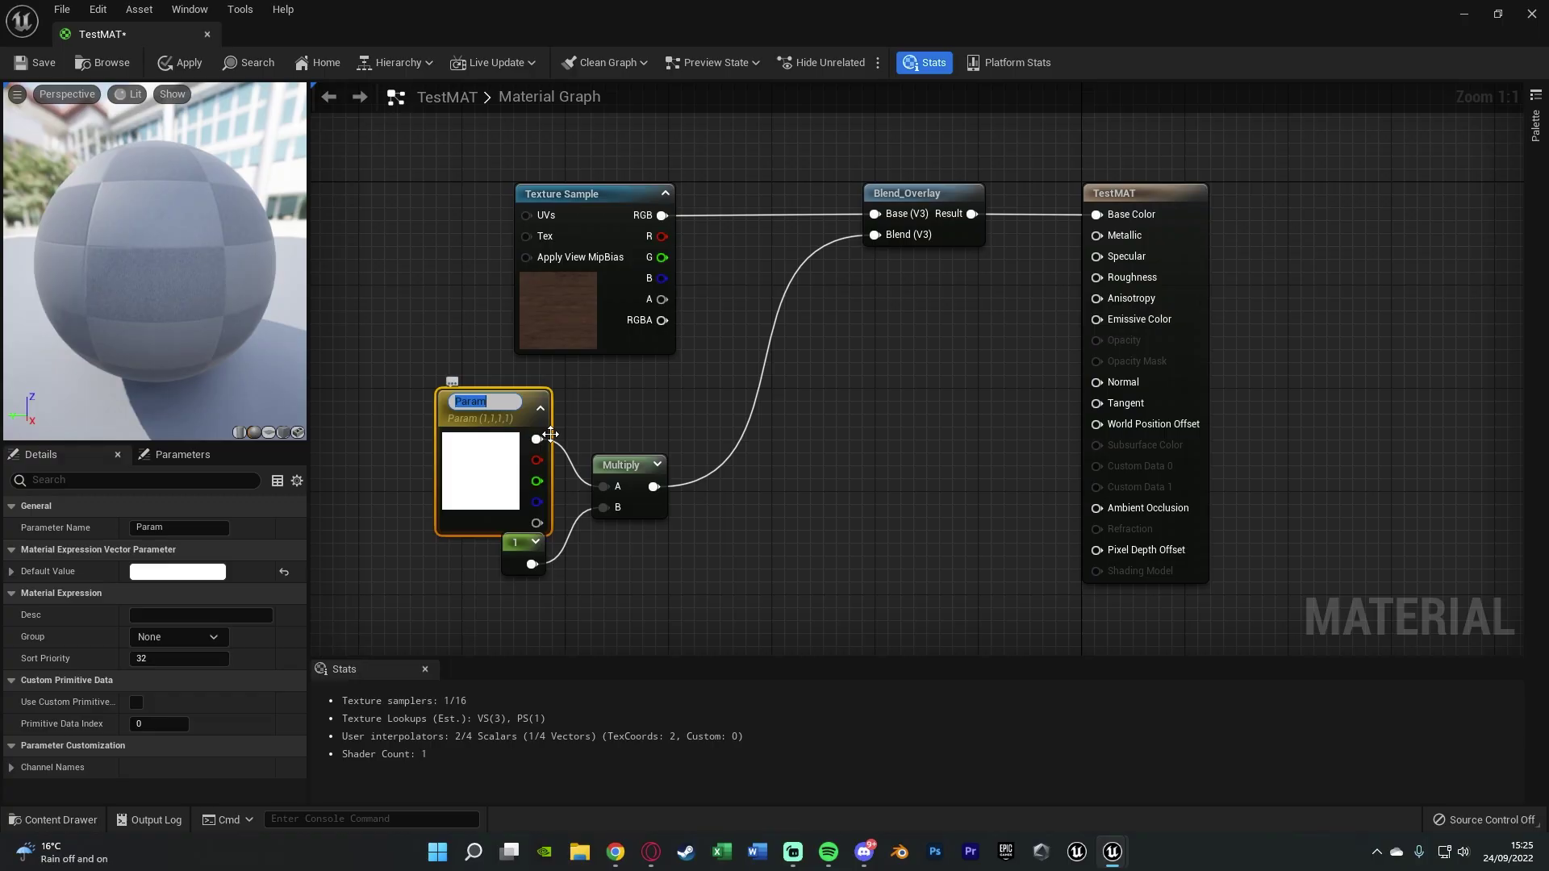
type("Tin")
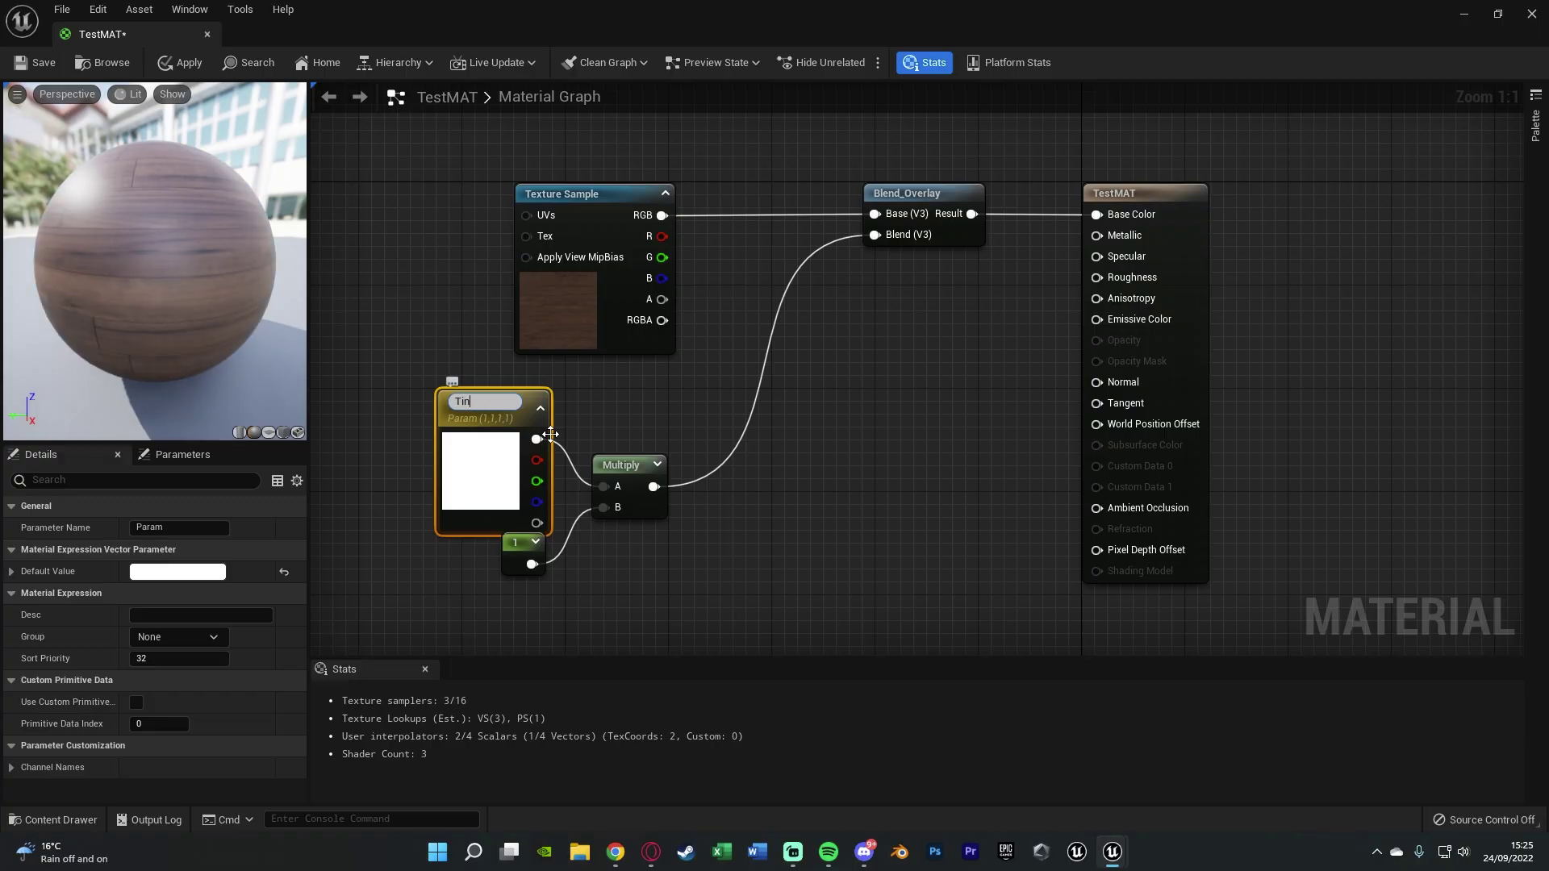
type("t Colour")
key("Return")
Step: Convert the 1 constant into a scalar parameter named Tint Intensity beside Multiply
left_click_drag(521, 553, 521, 565)
right_click(521, 559)
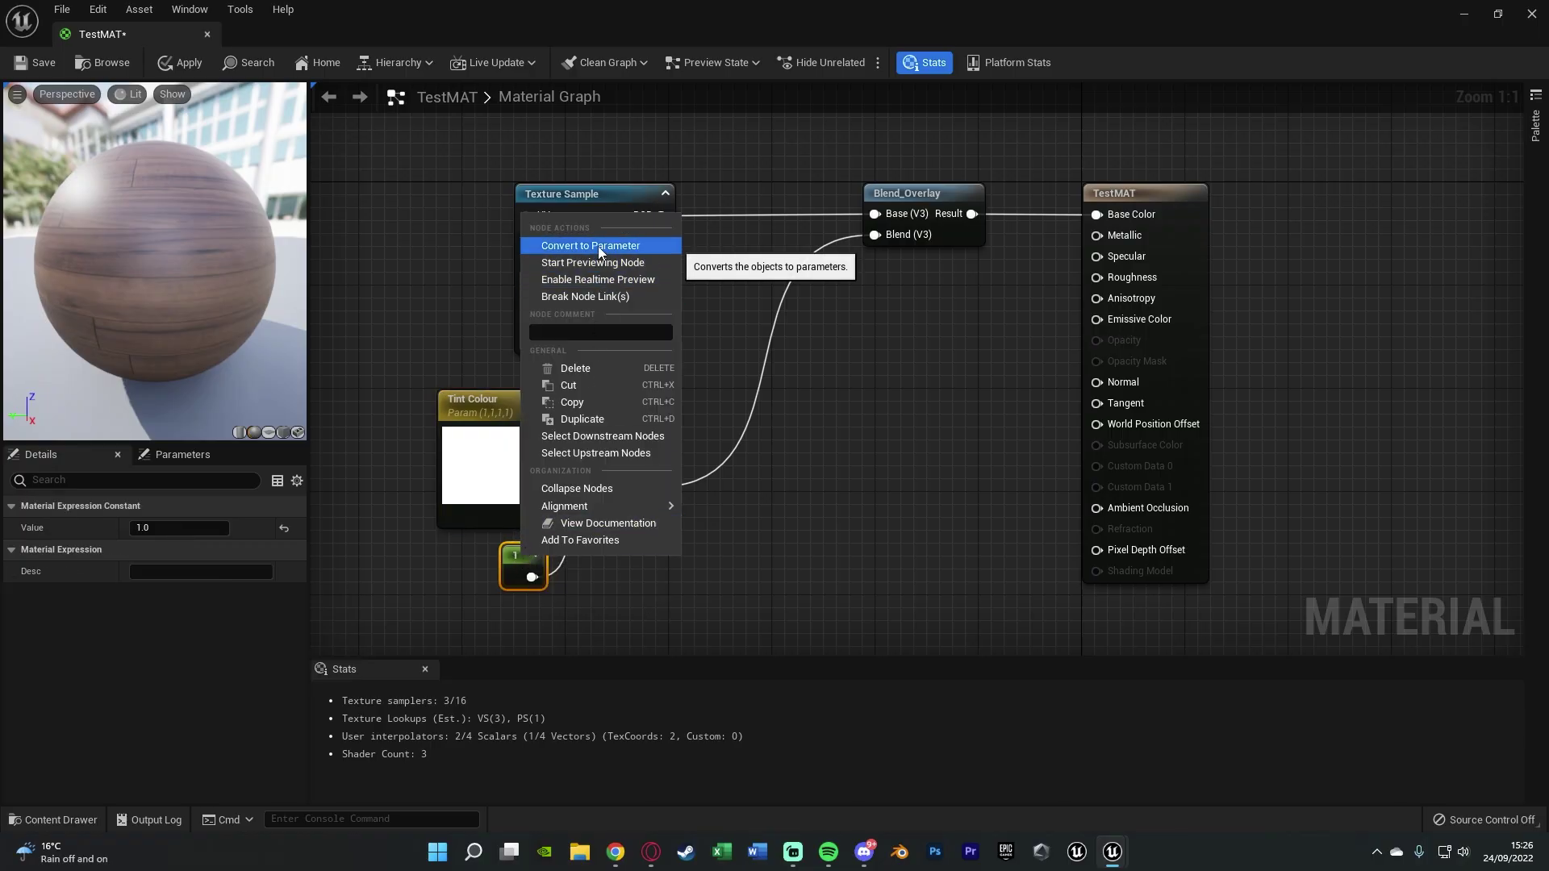
left_click(600, 246)
type("Tn")
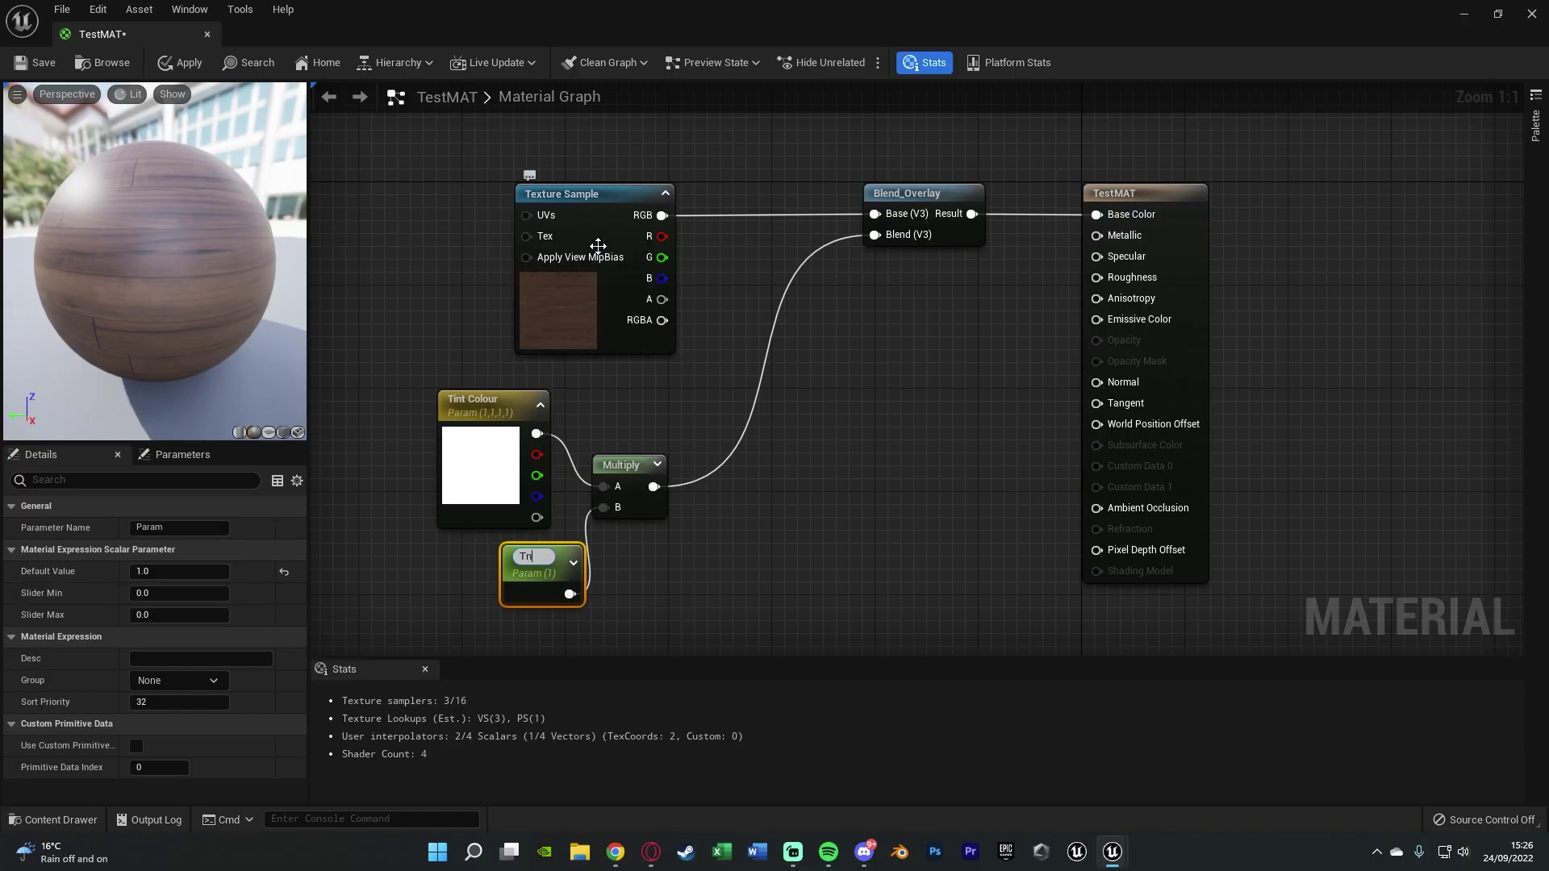
type("nt Inte")
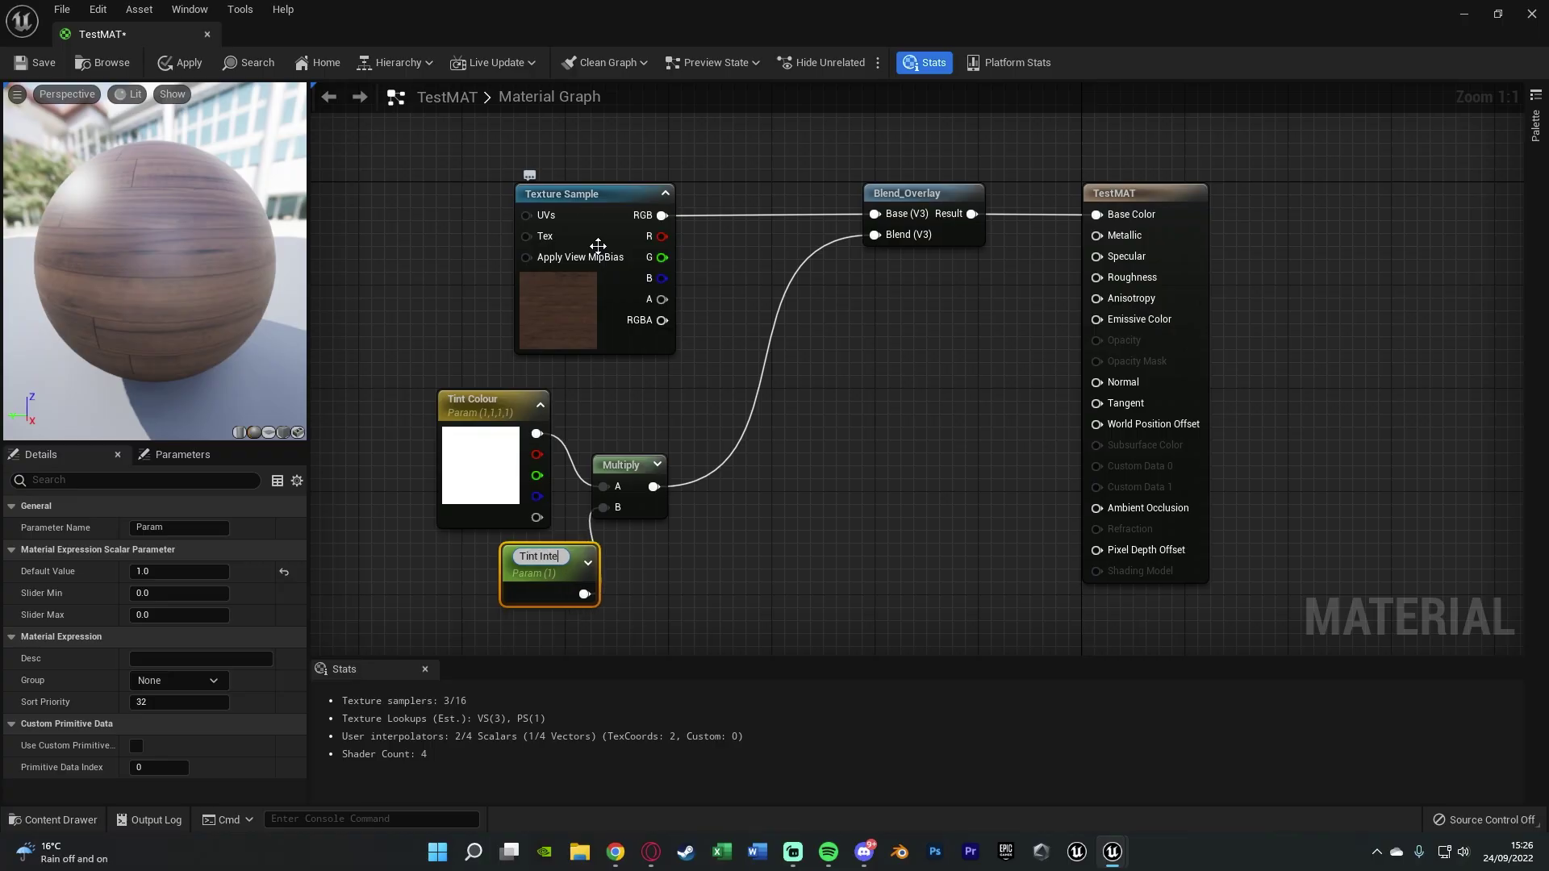
type("nsity")
key("Return")
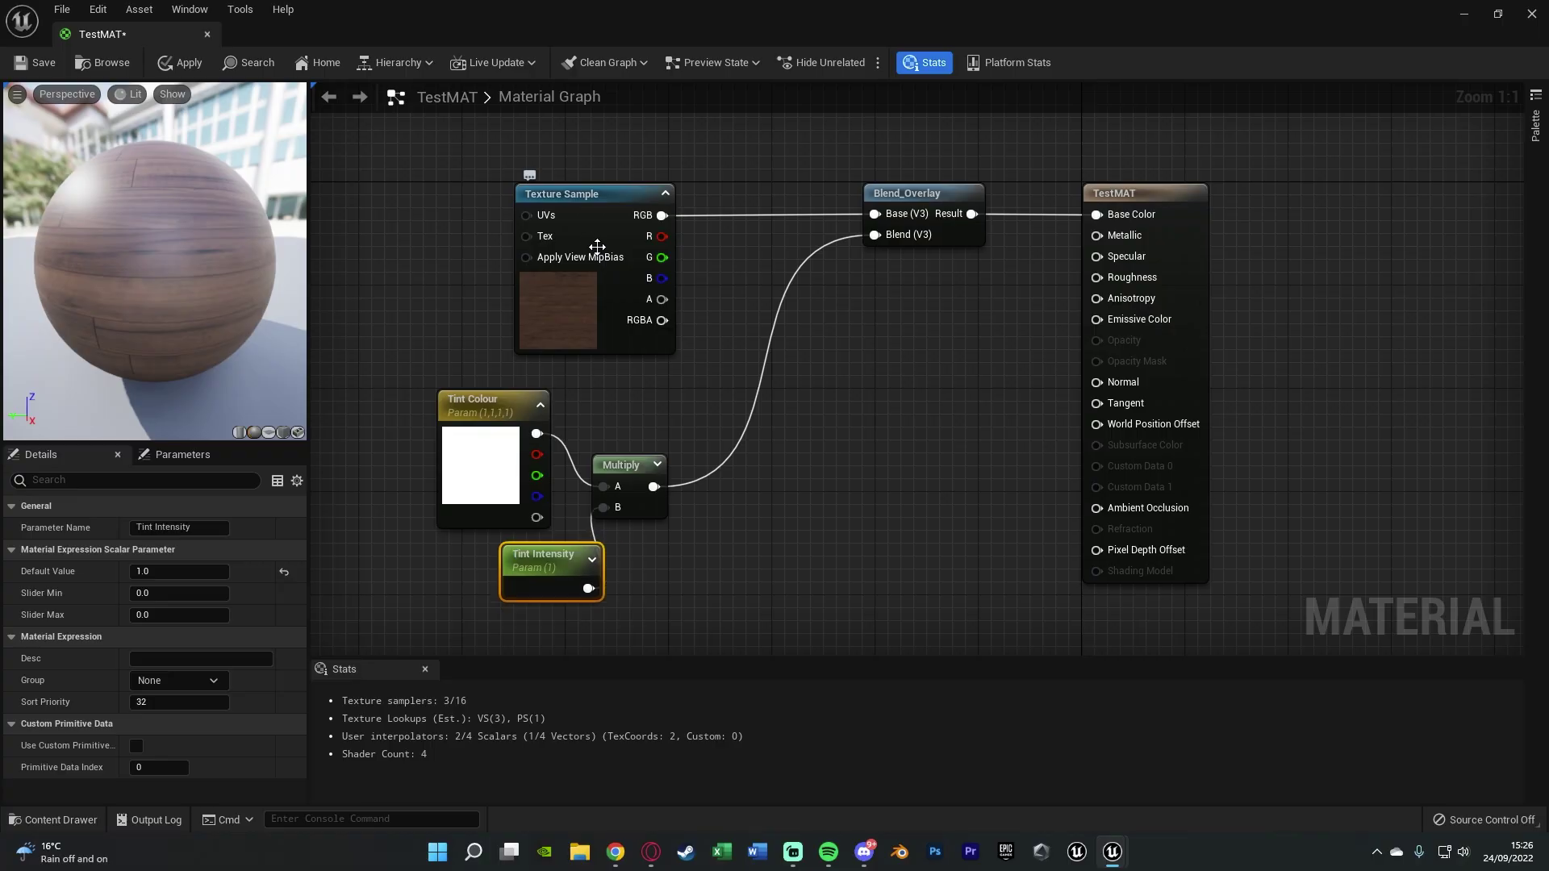
left_click_drag(563, 574, 651, 516)
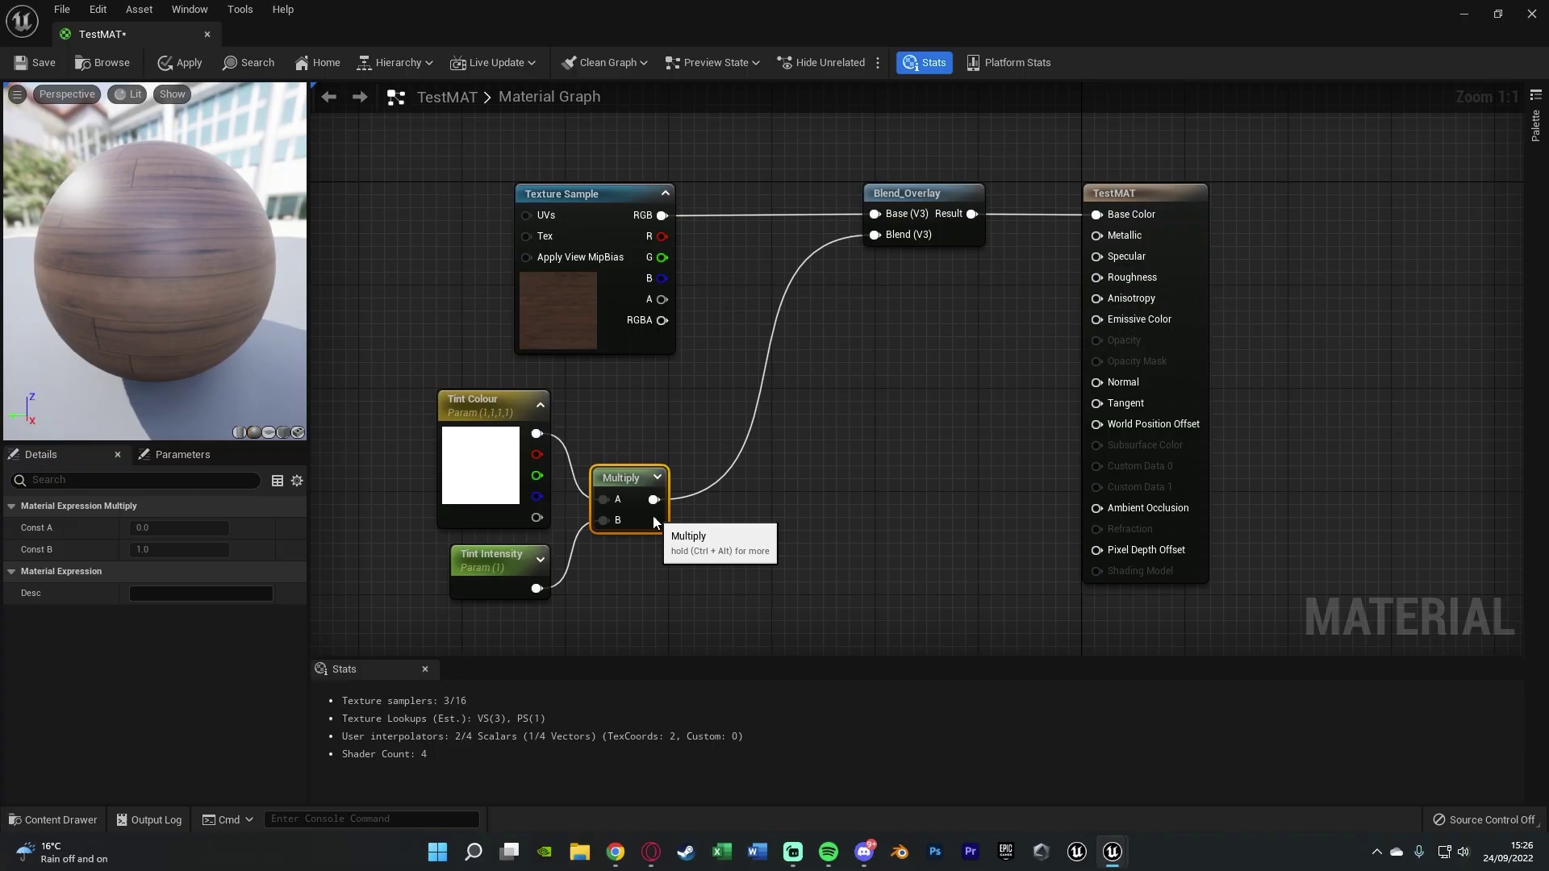
Step: Apply the parameter changes to the TestMAT material
left_click(710, 365)
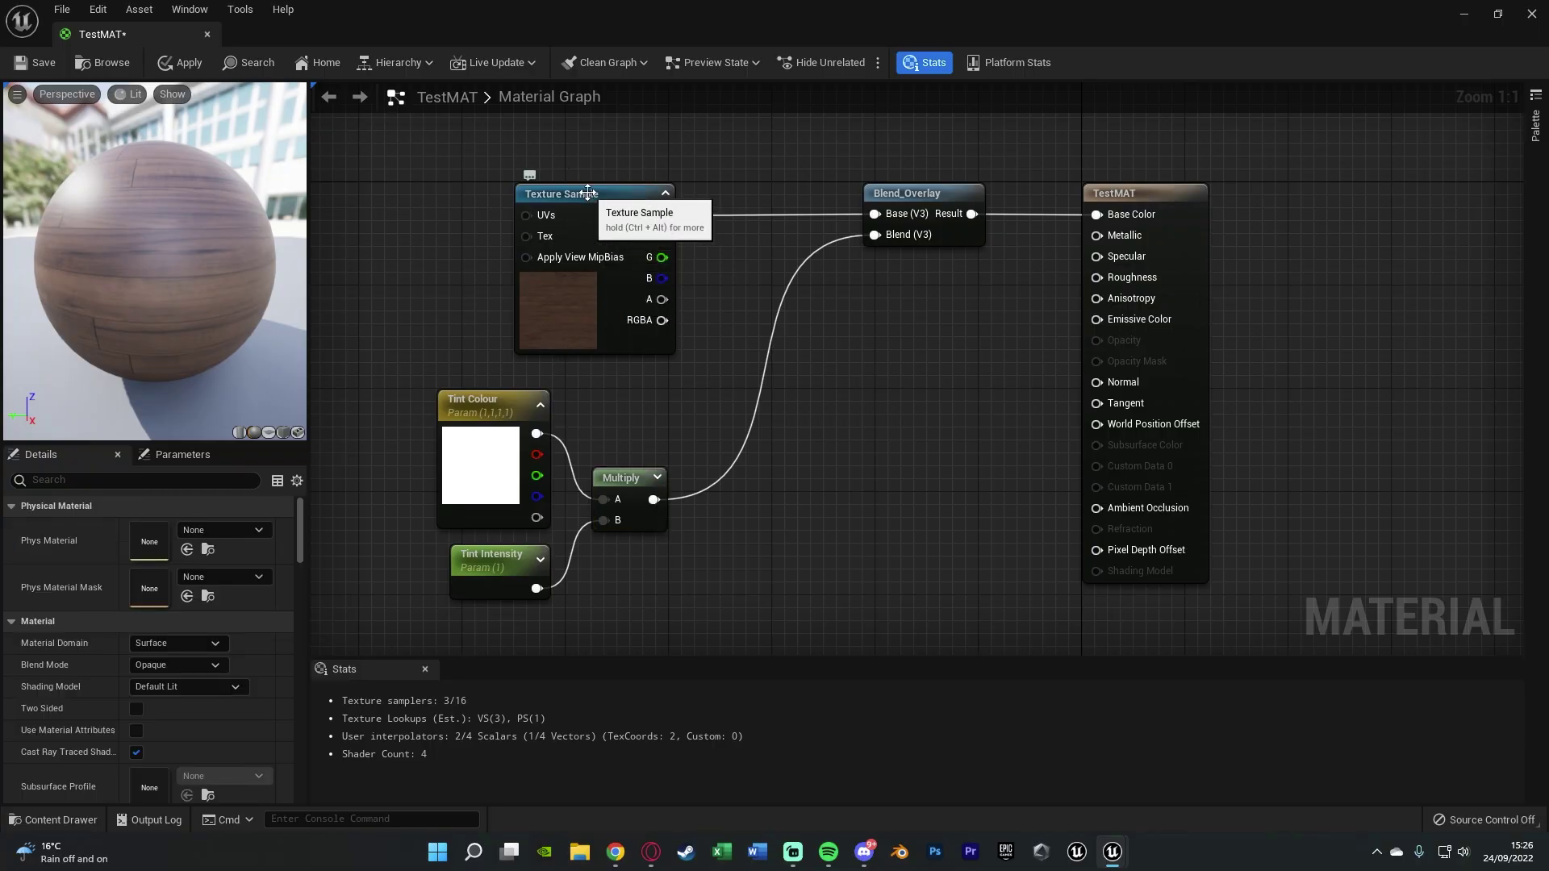
right_click(589, 199)
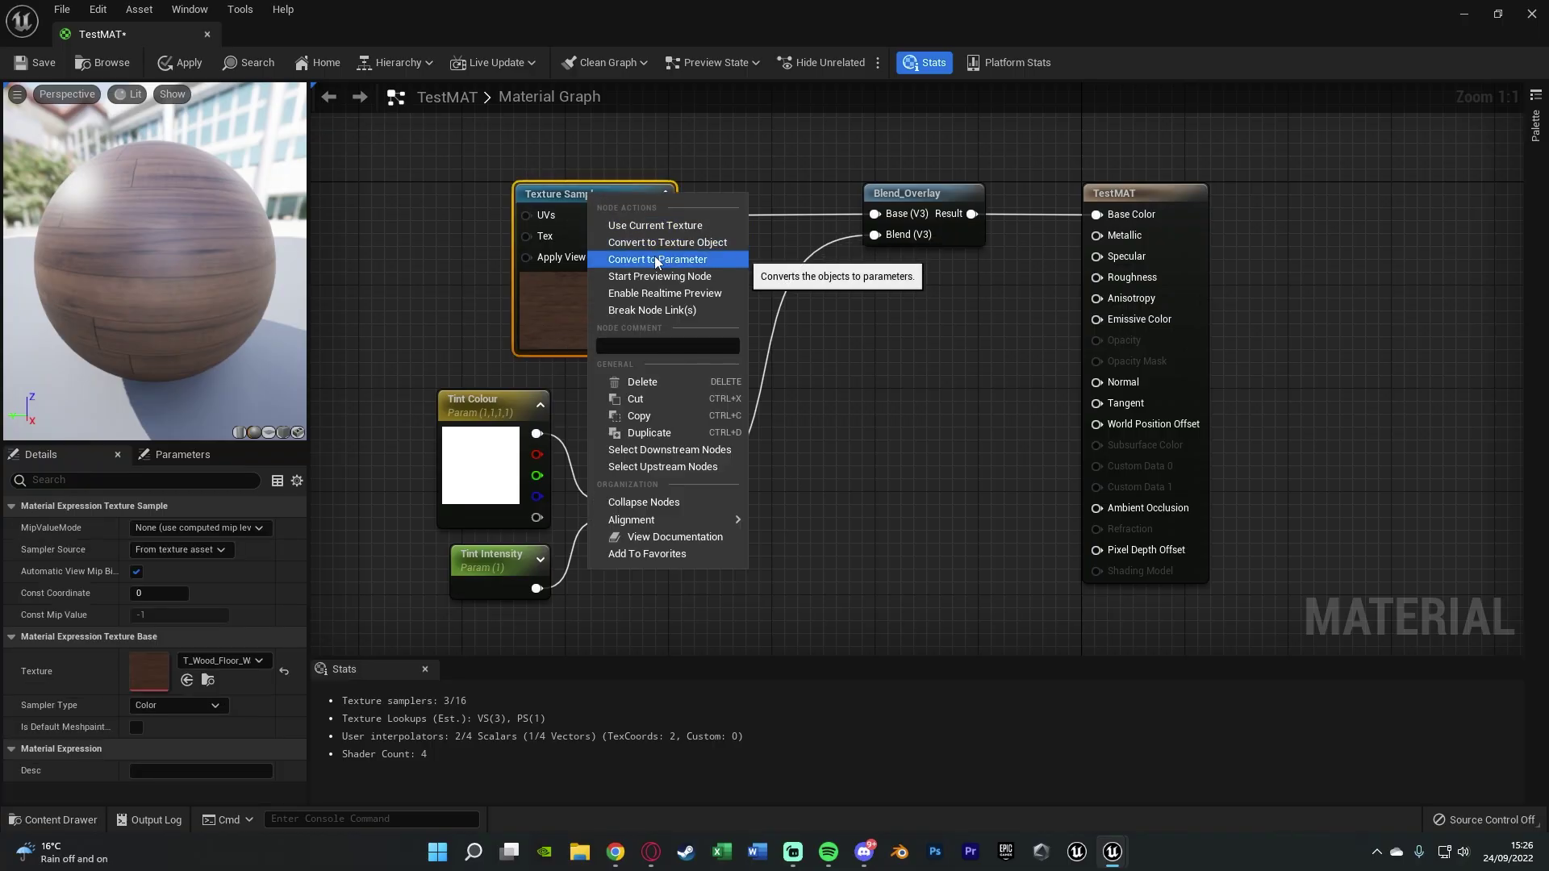
left_click(432, 210)
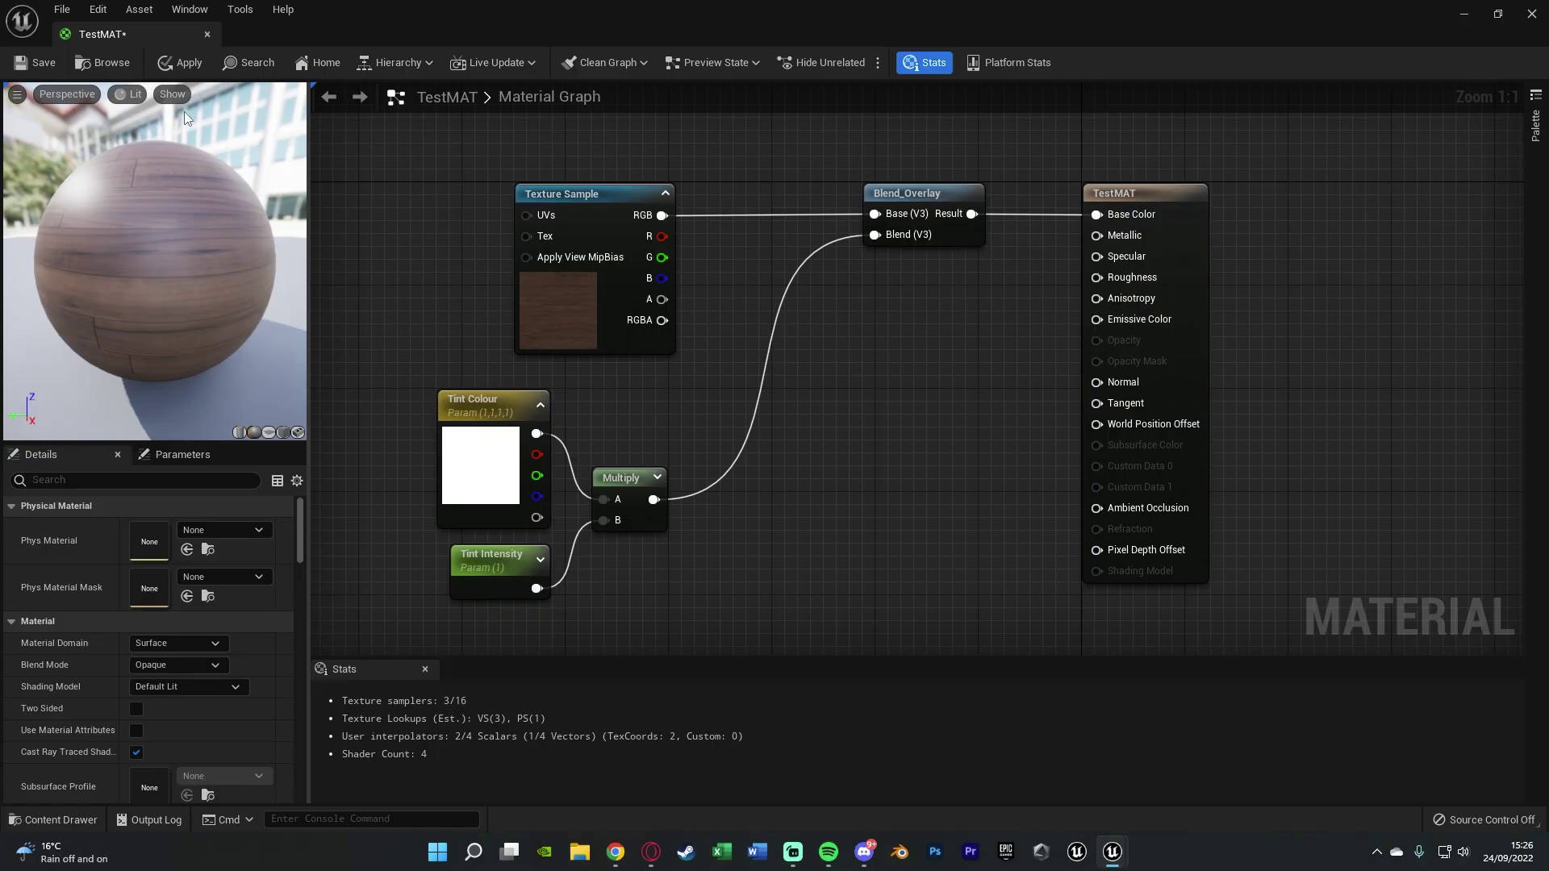
left_click(177, 72)
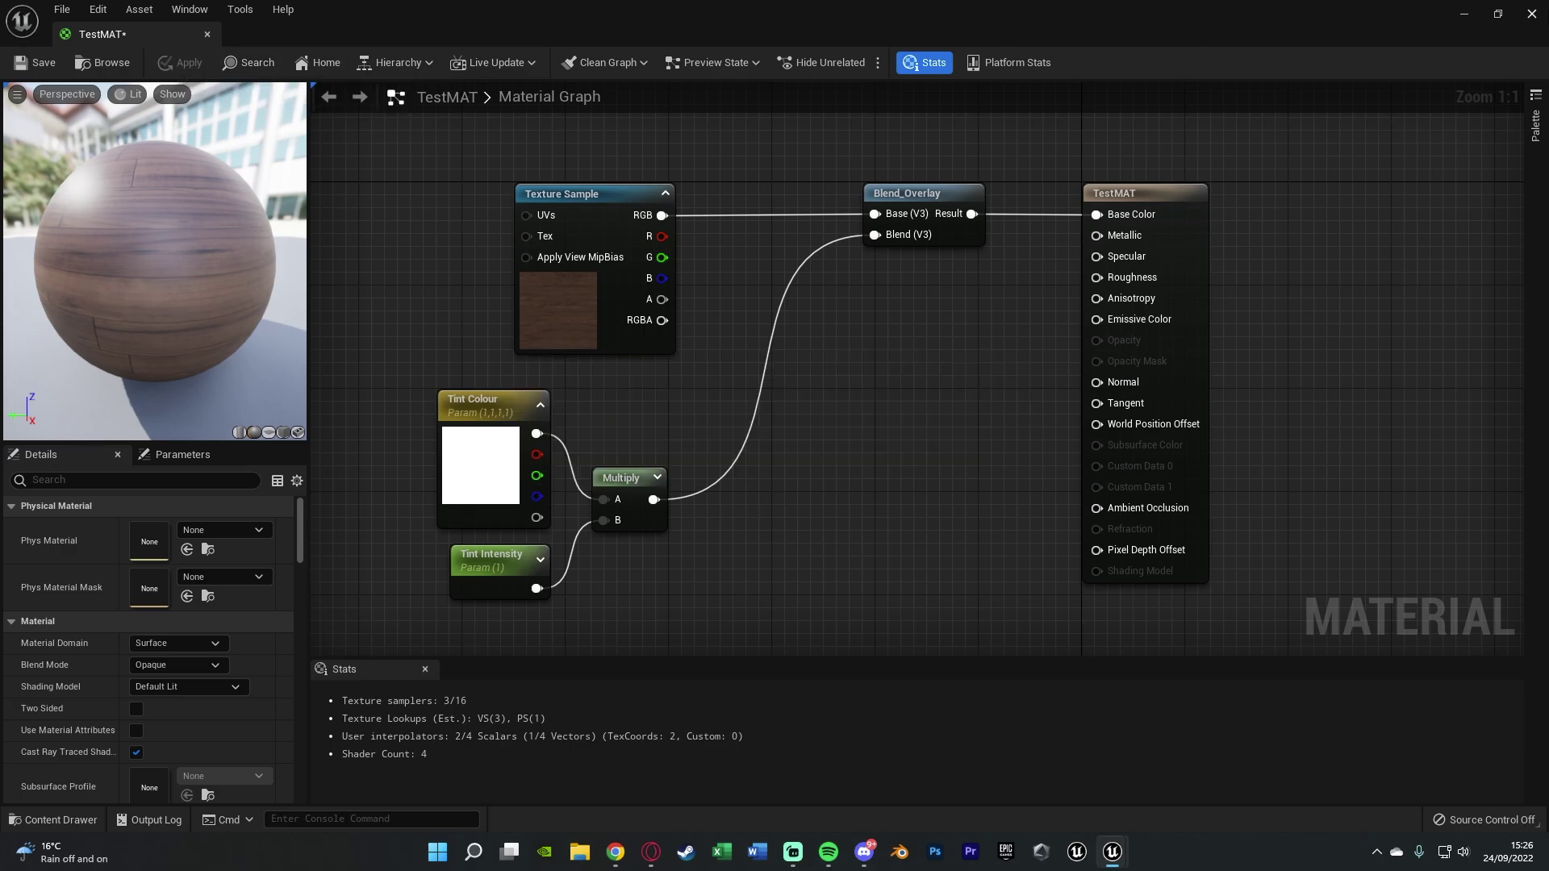
Step: Create a material instance of TestMAT with the default name TestMAT_Inst
left_click(1531, 11)
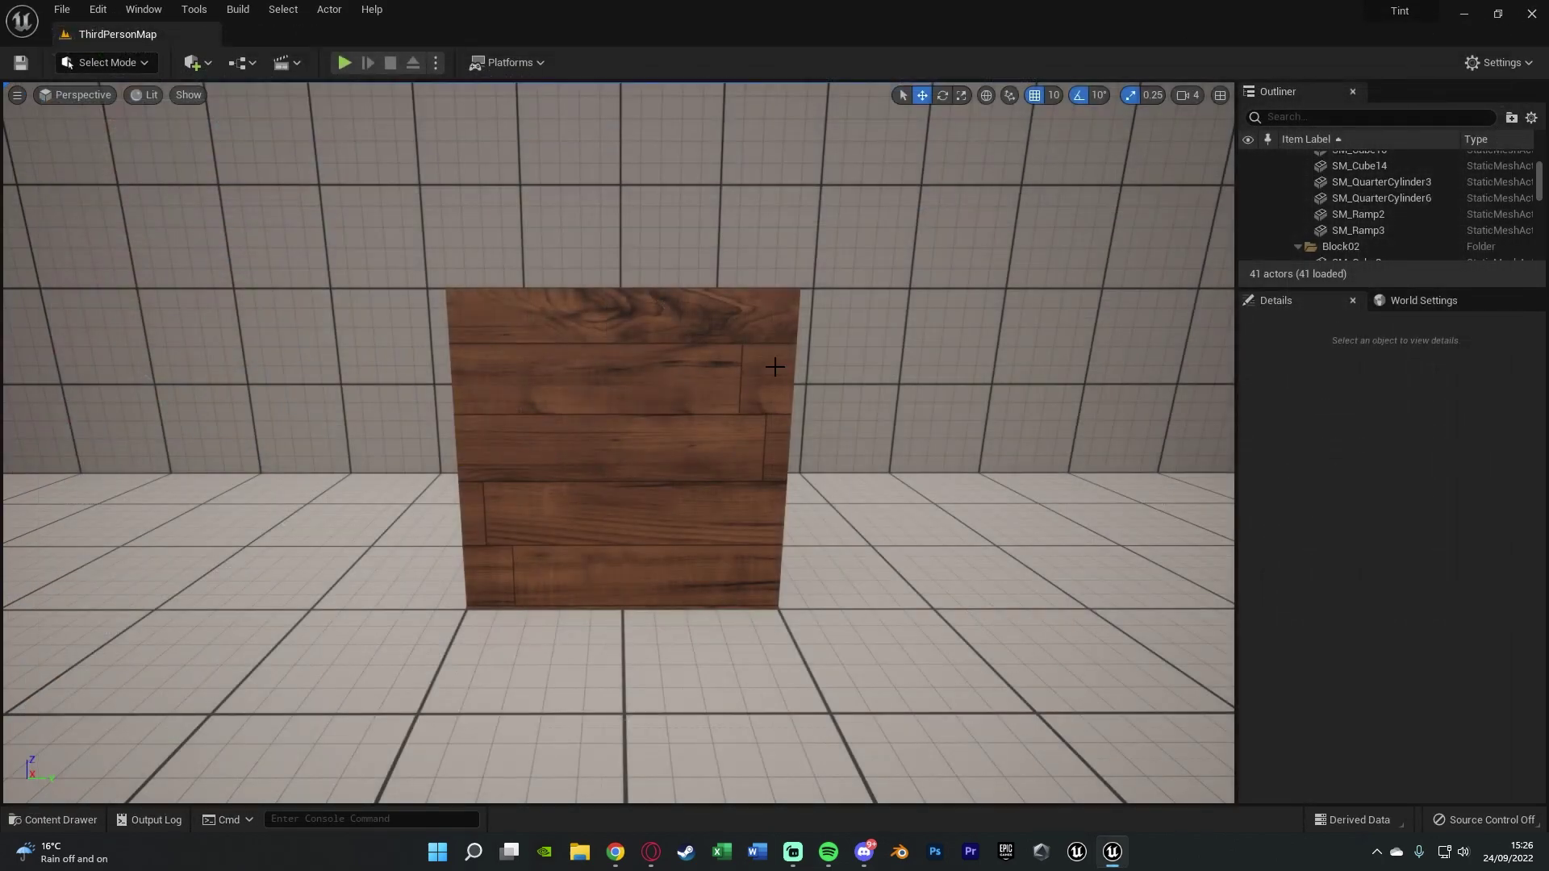
key("ctrl+space")
right_click(578, 619)
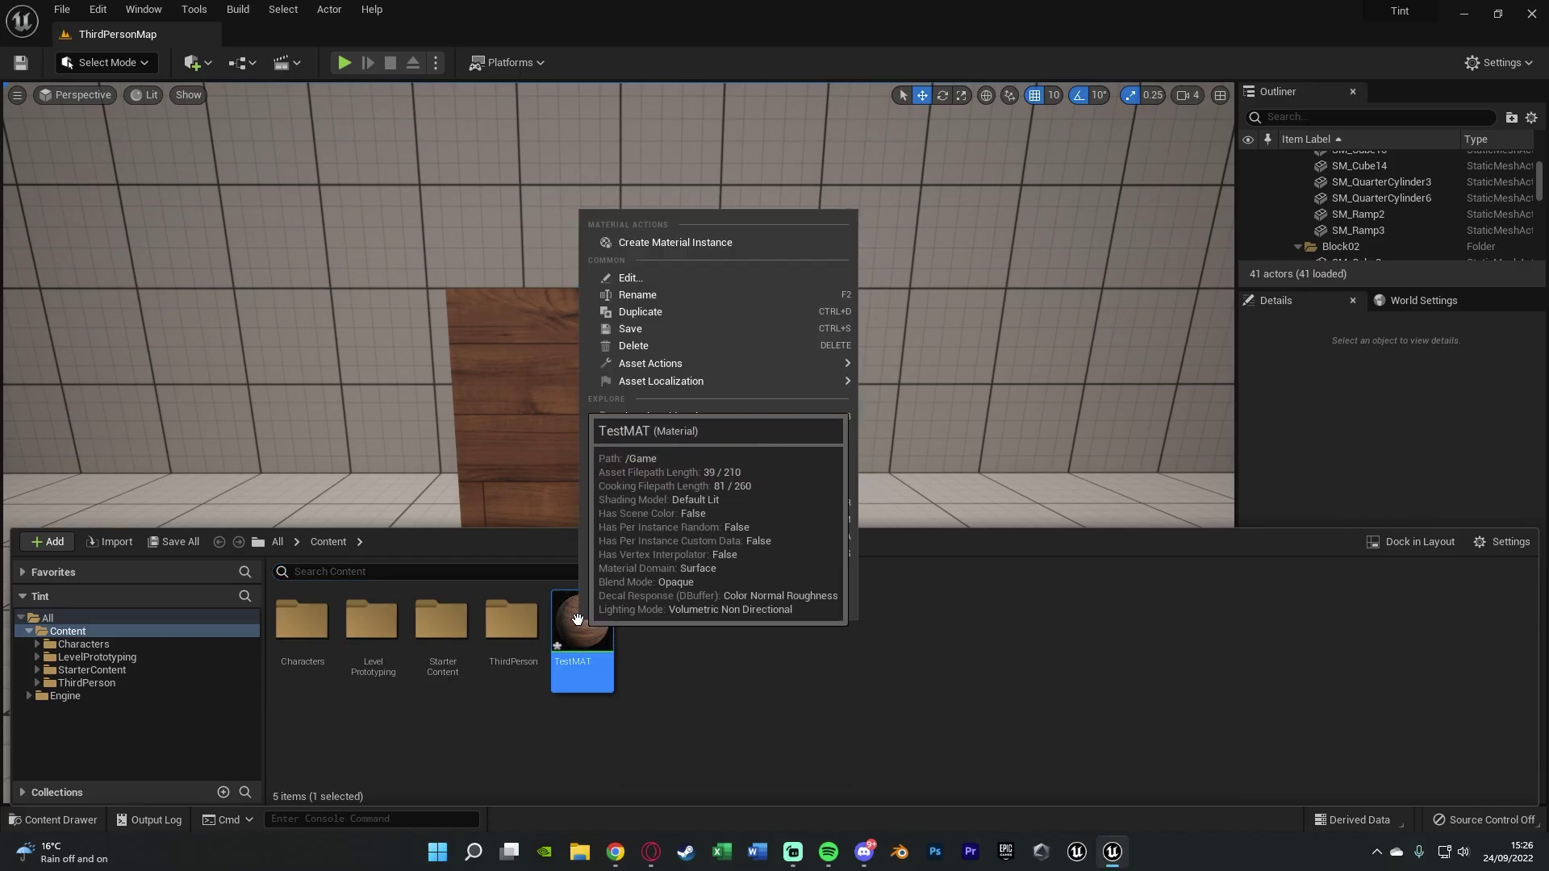
left_click(664, 241)
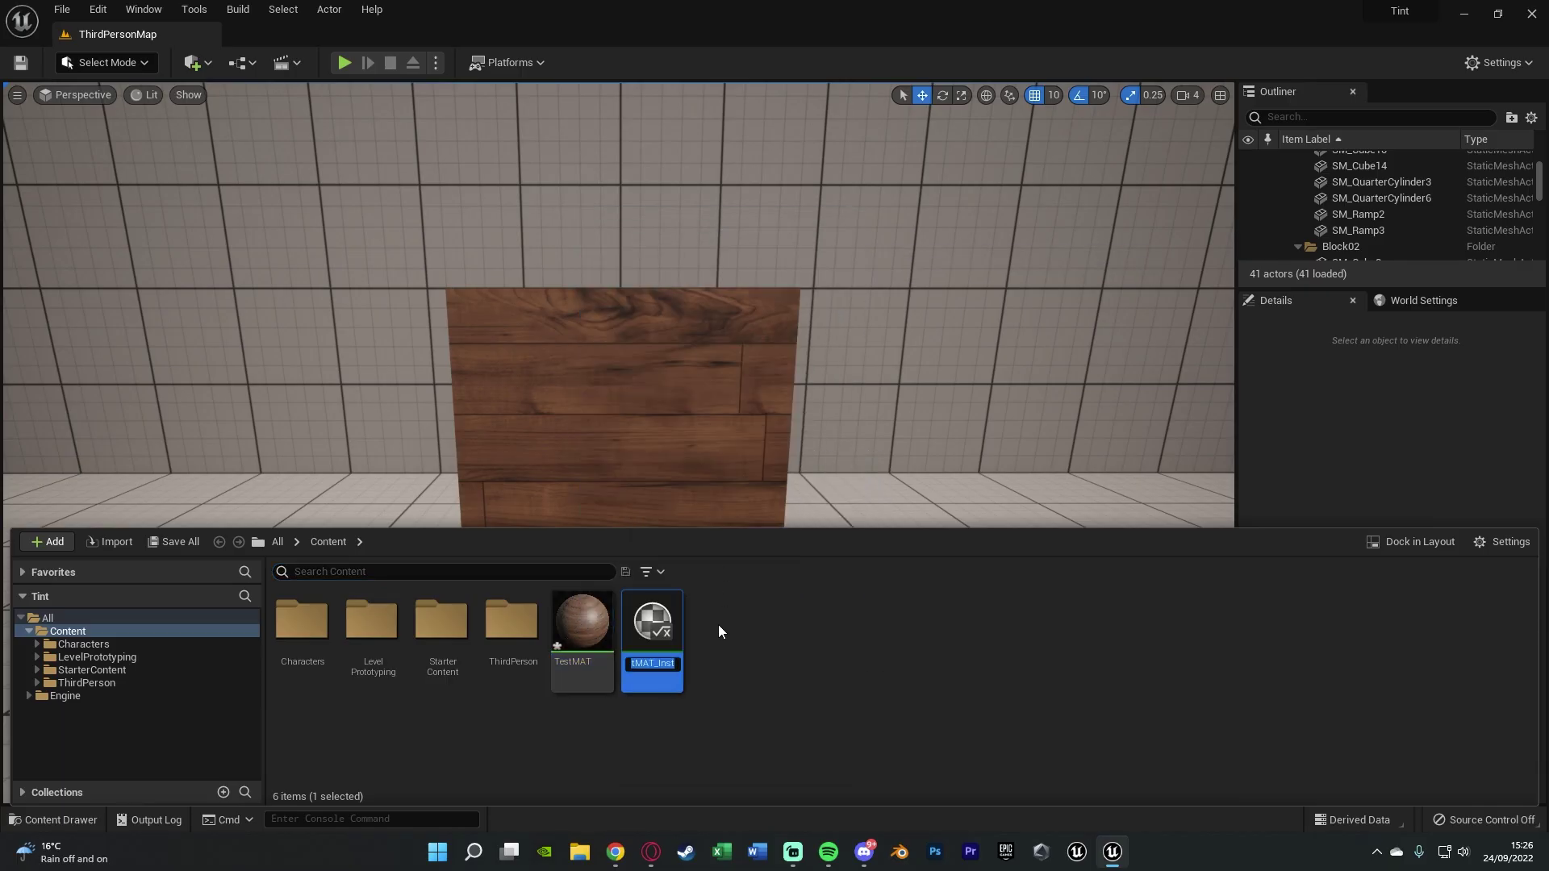
key("Return")
Step: Assign TestMAT_Inst to the wooden block and open it for editing
left_click_drag(651, 625, 635, 396)
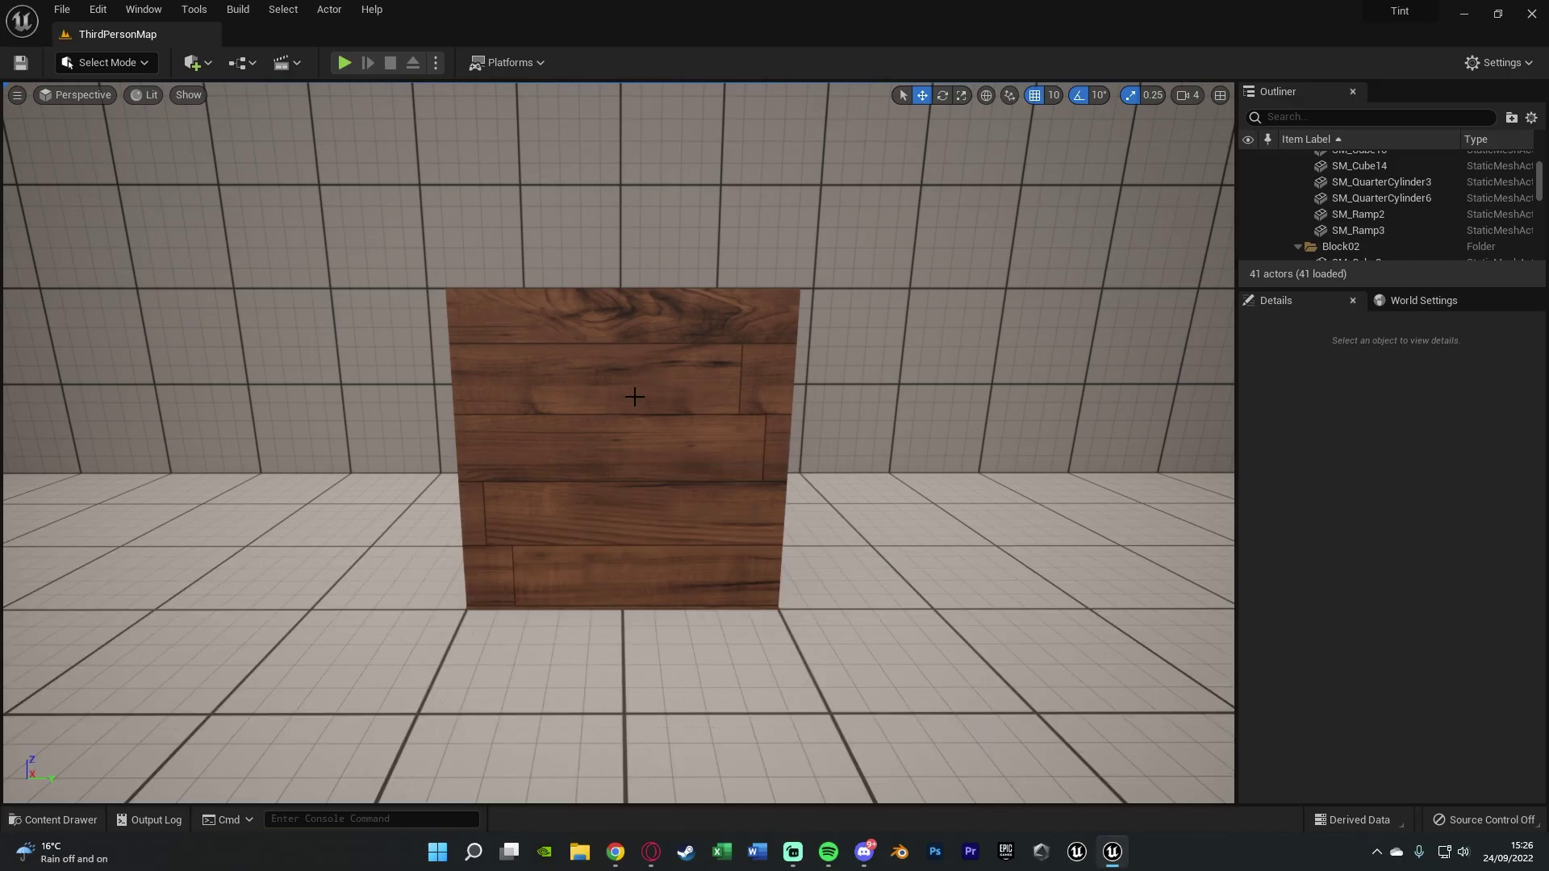
key("ctrl+space")
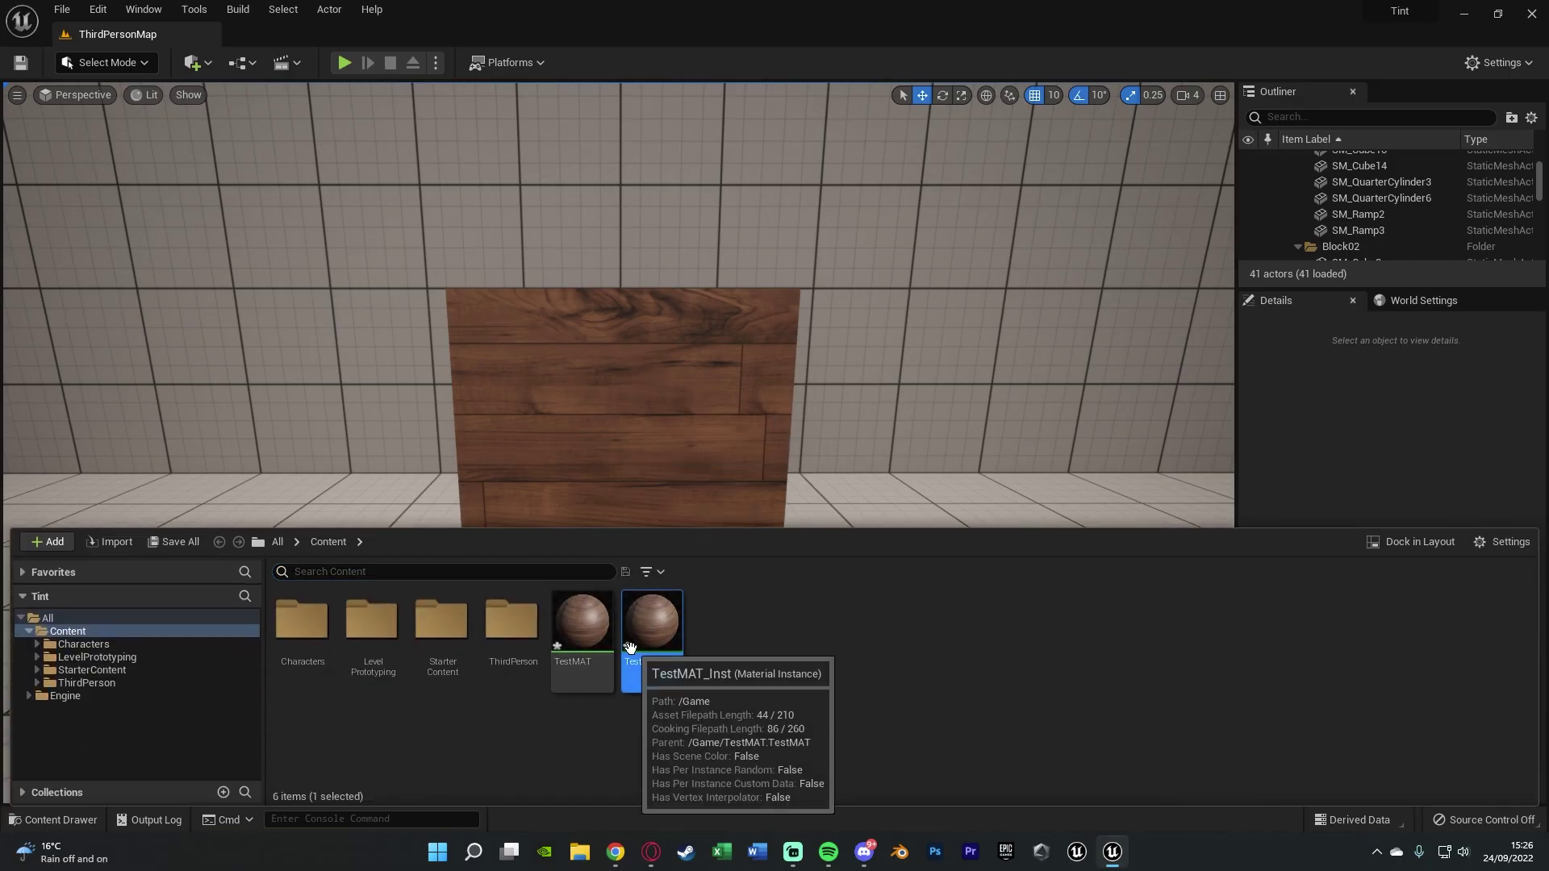
double_click(633, 655)
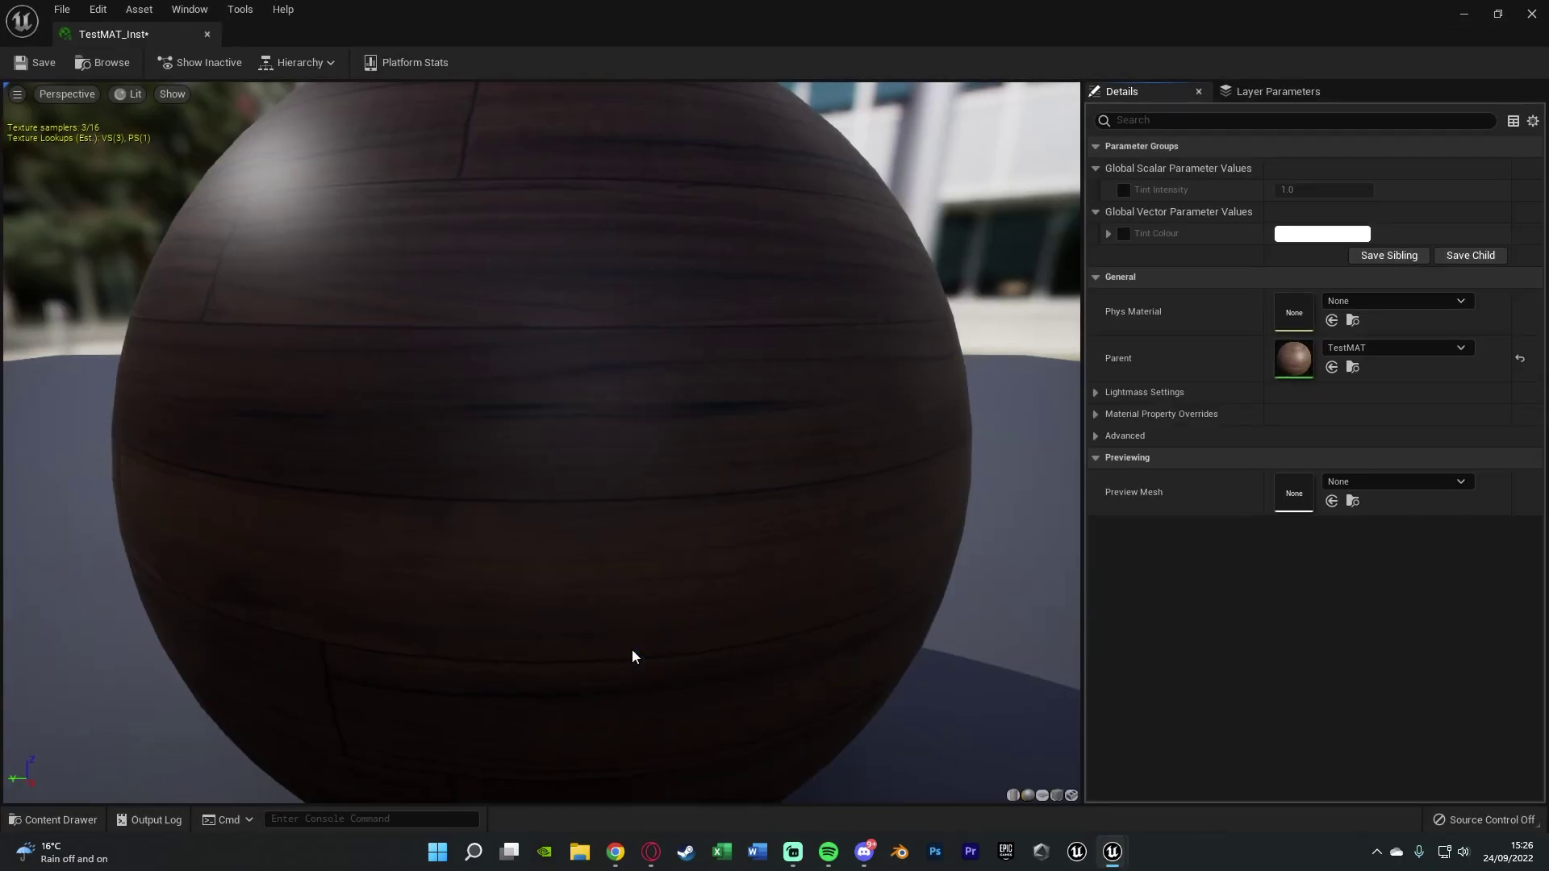
Step: Enable the Tint Intensity and Tint Colour overrides in TestMAT_Inst
left_click(1123, 190)
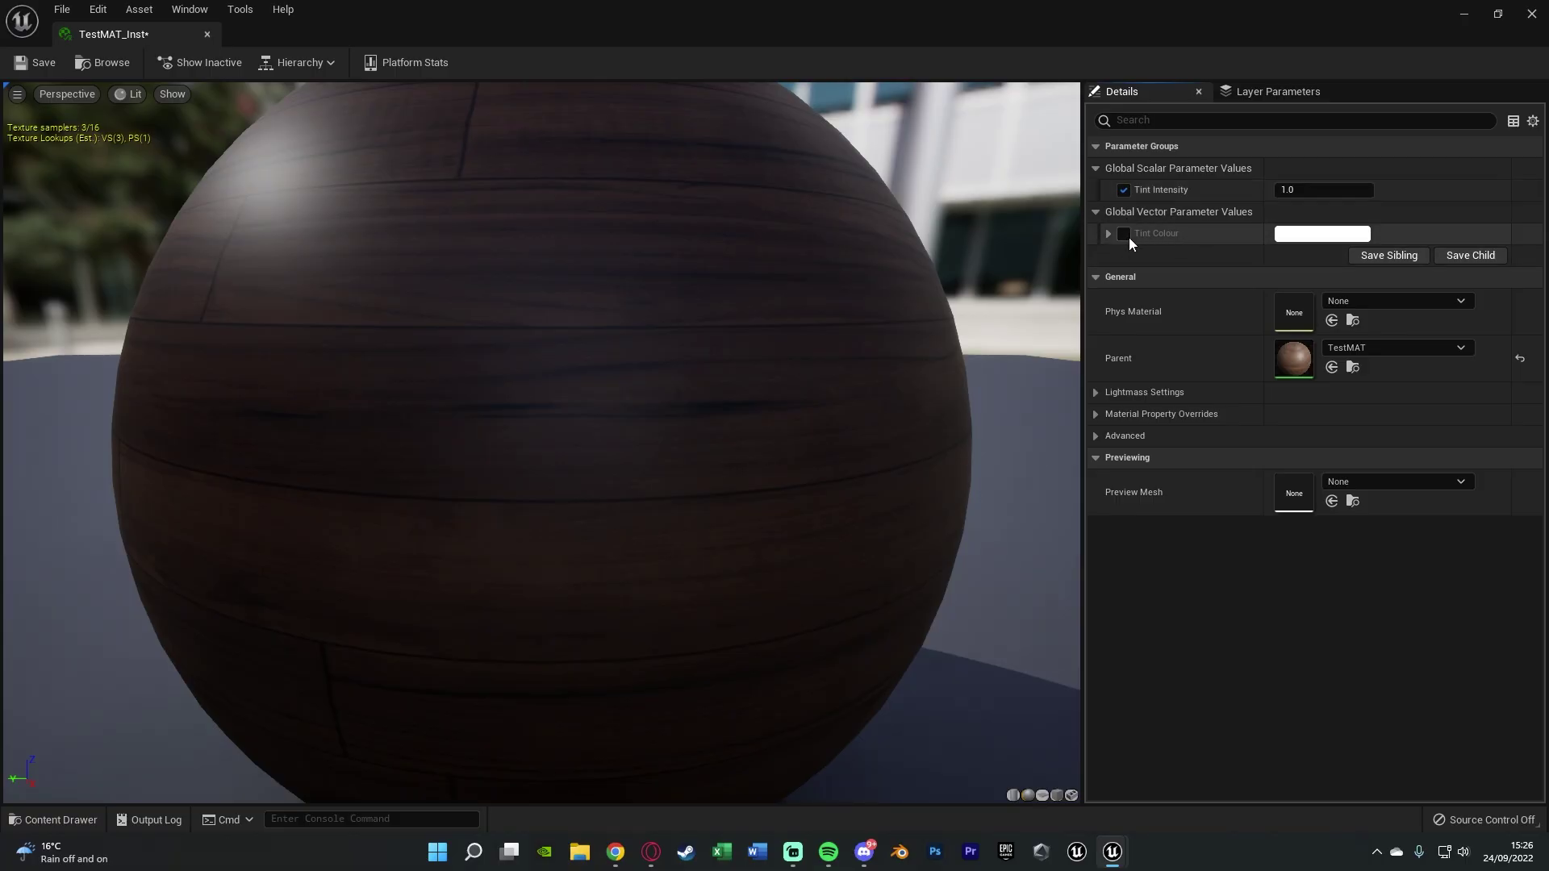
left_click(1124, 233)
scroll(837, 331, "down", 3)
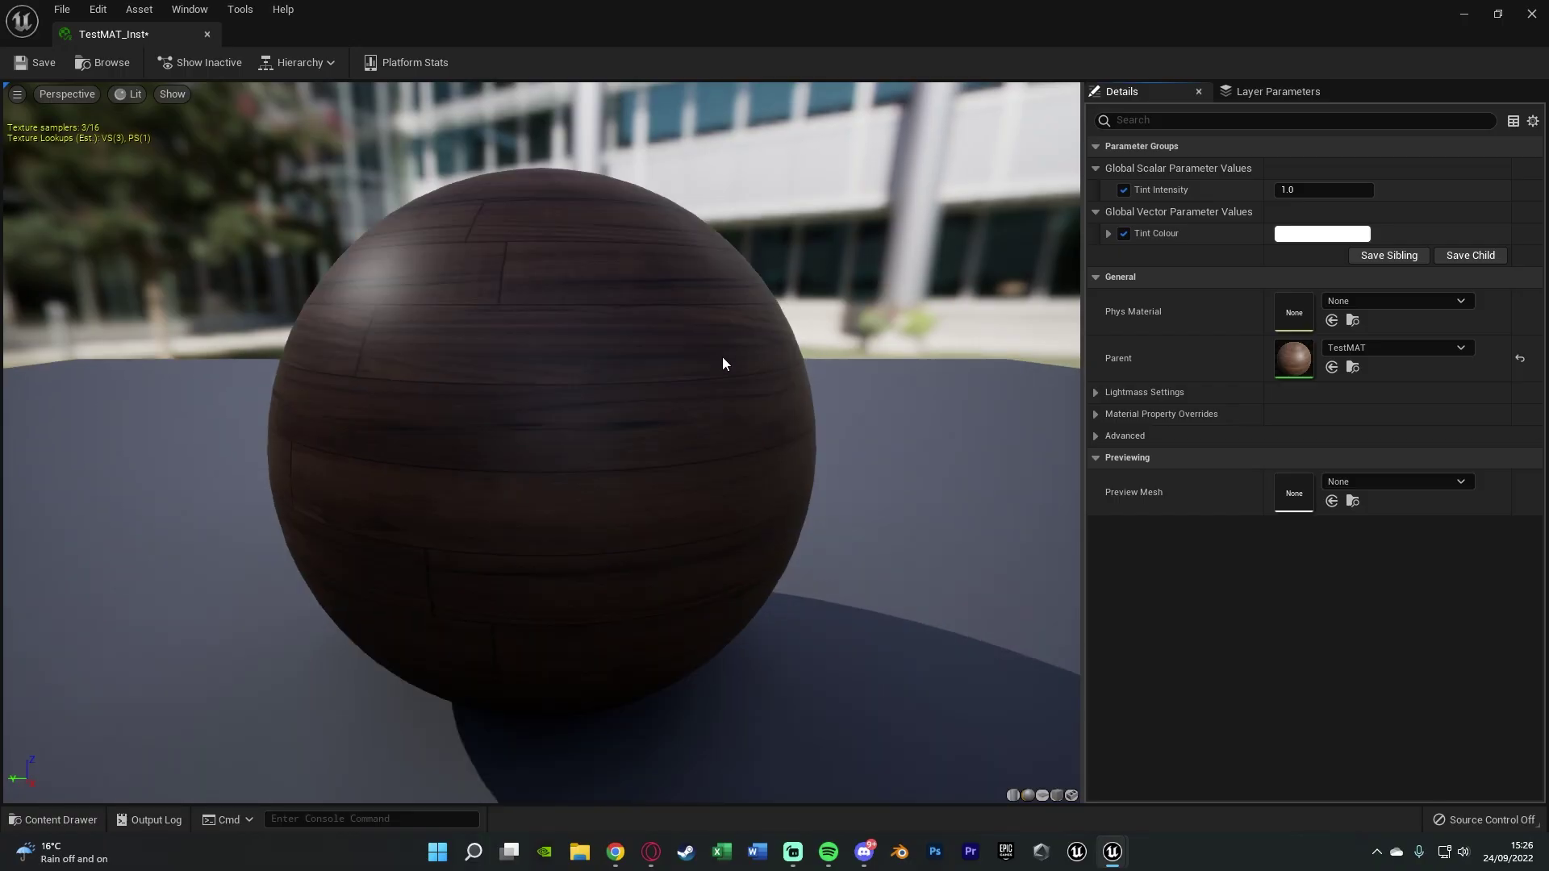
left_click_drag(632, 432, 540, 443)
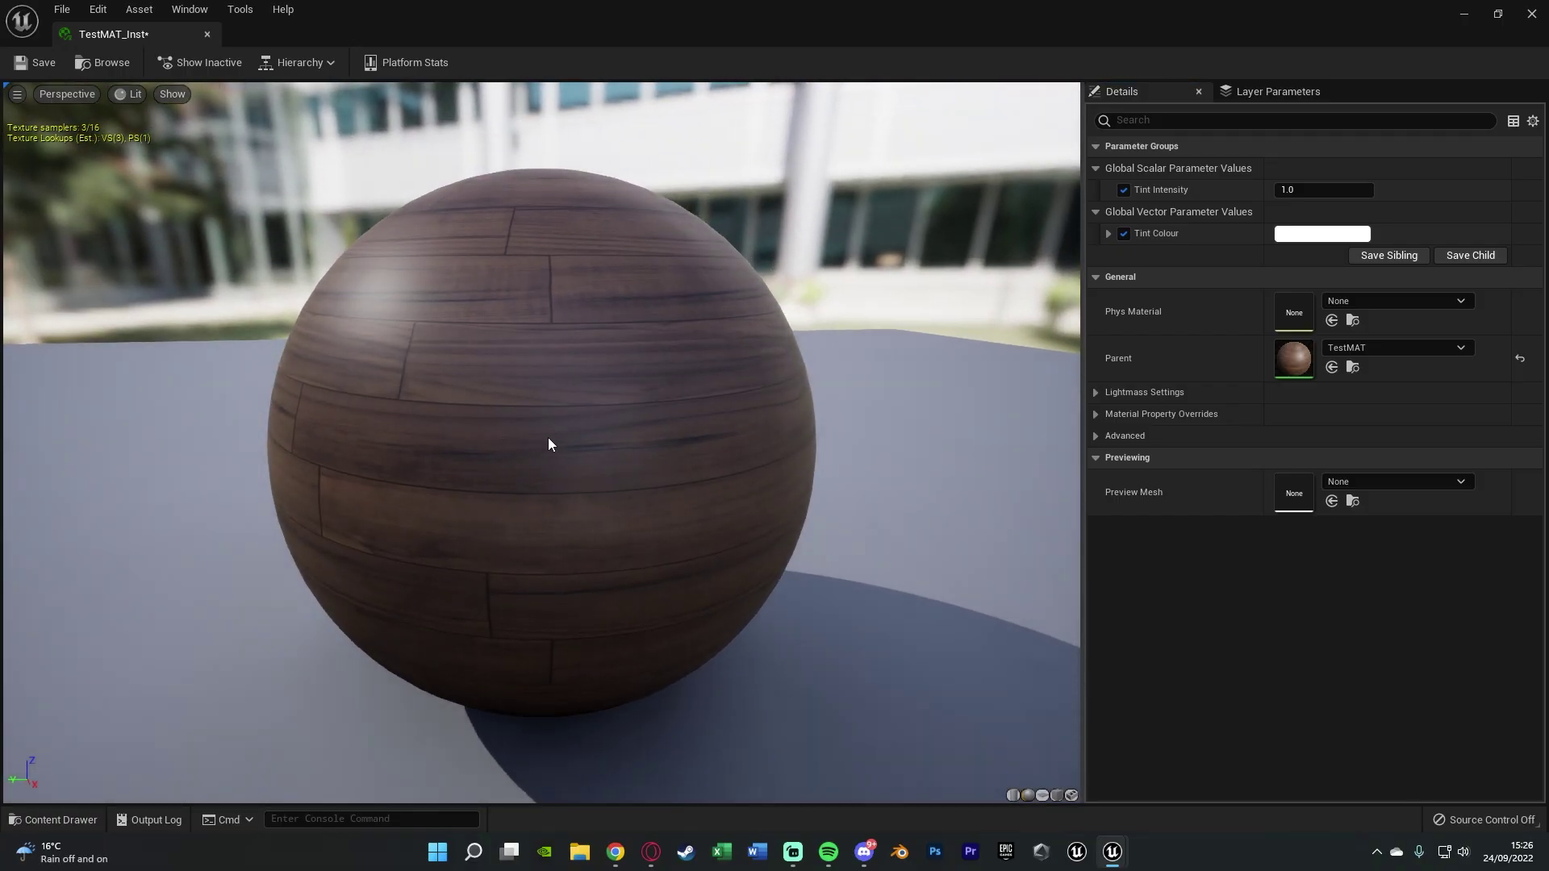
Step: Set Tint Colour to orange-red and Tint Intensity to about 3.31
left_click(1321, 233)
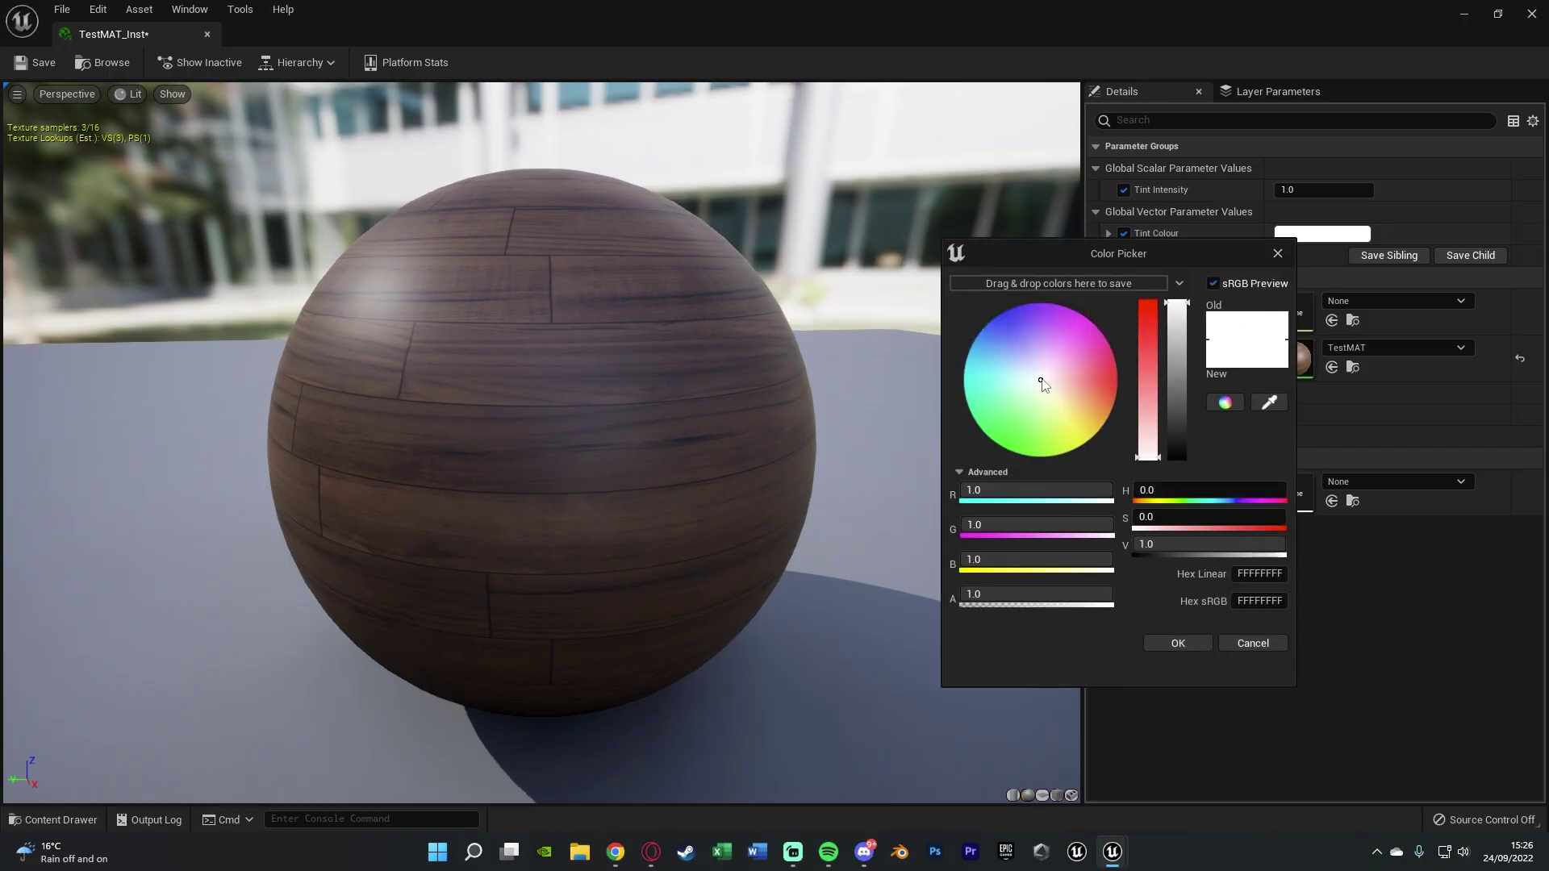
left_click_drag(1042, 385, 1141, 396)
left_click(1104, 401)
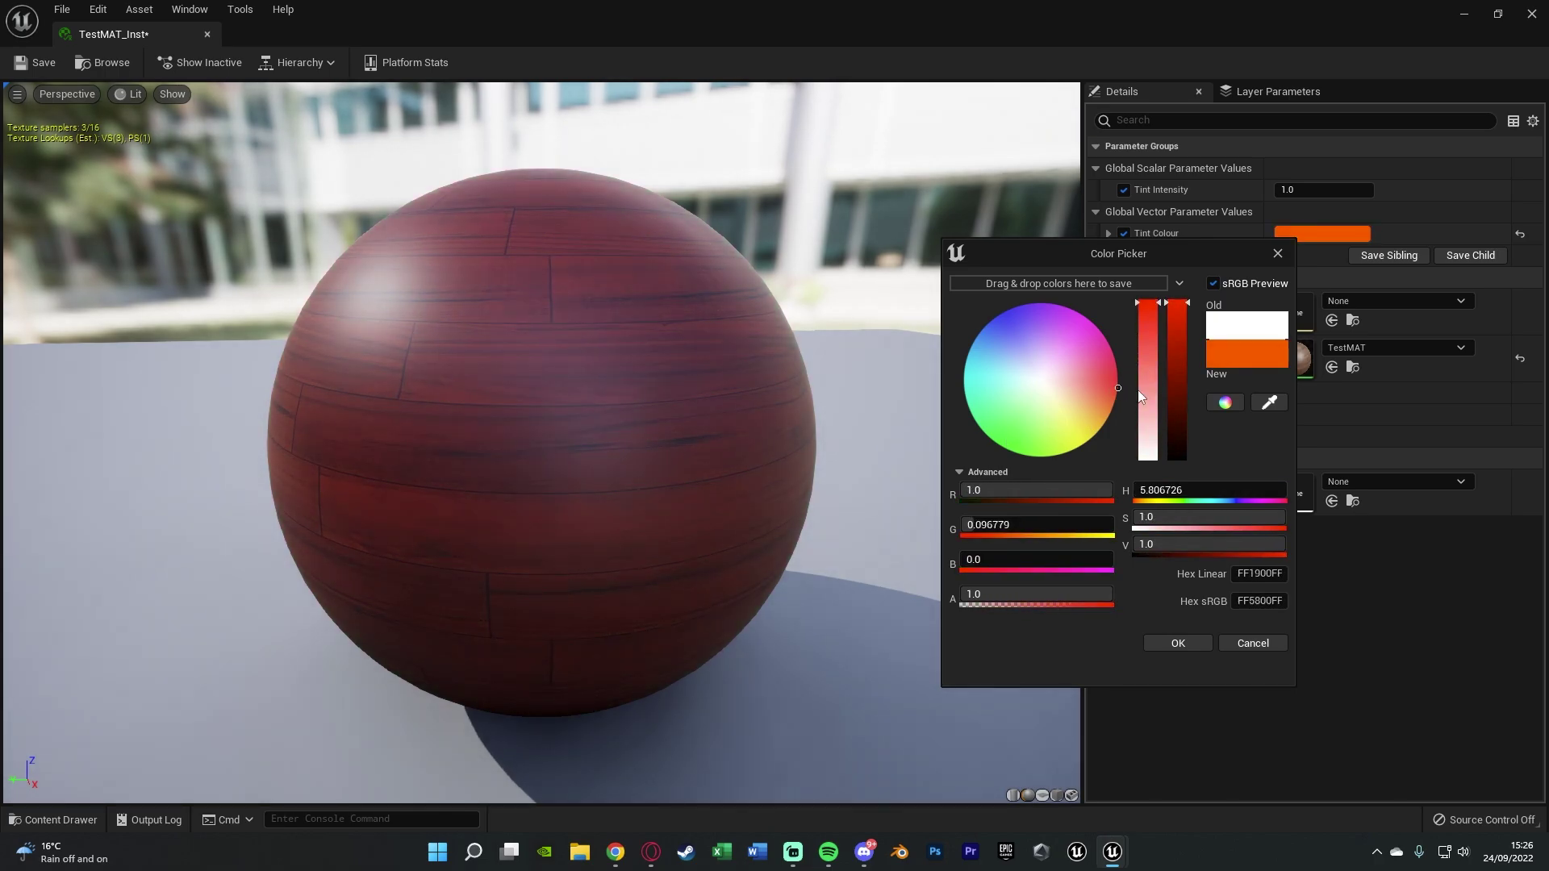
left_click(1183, 641)
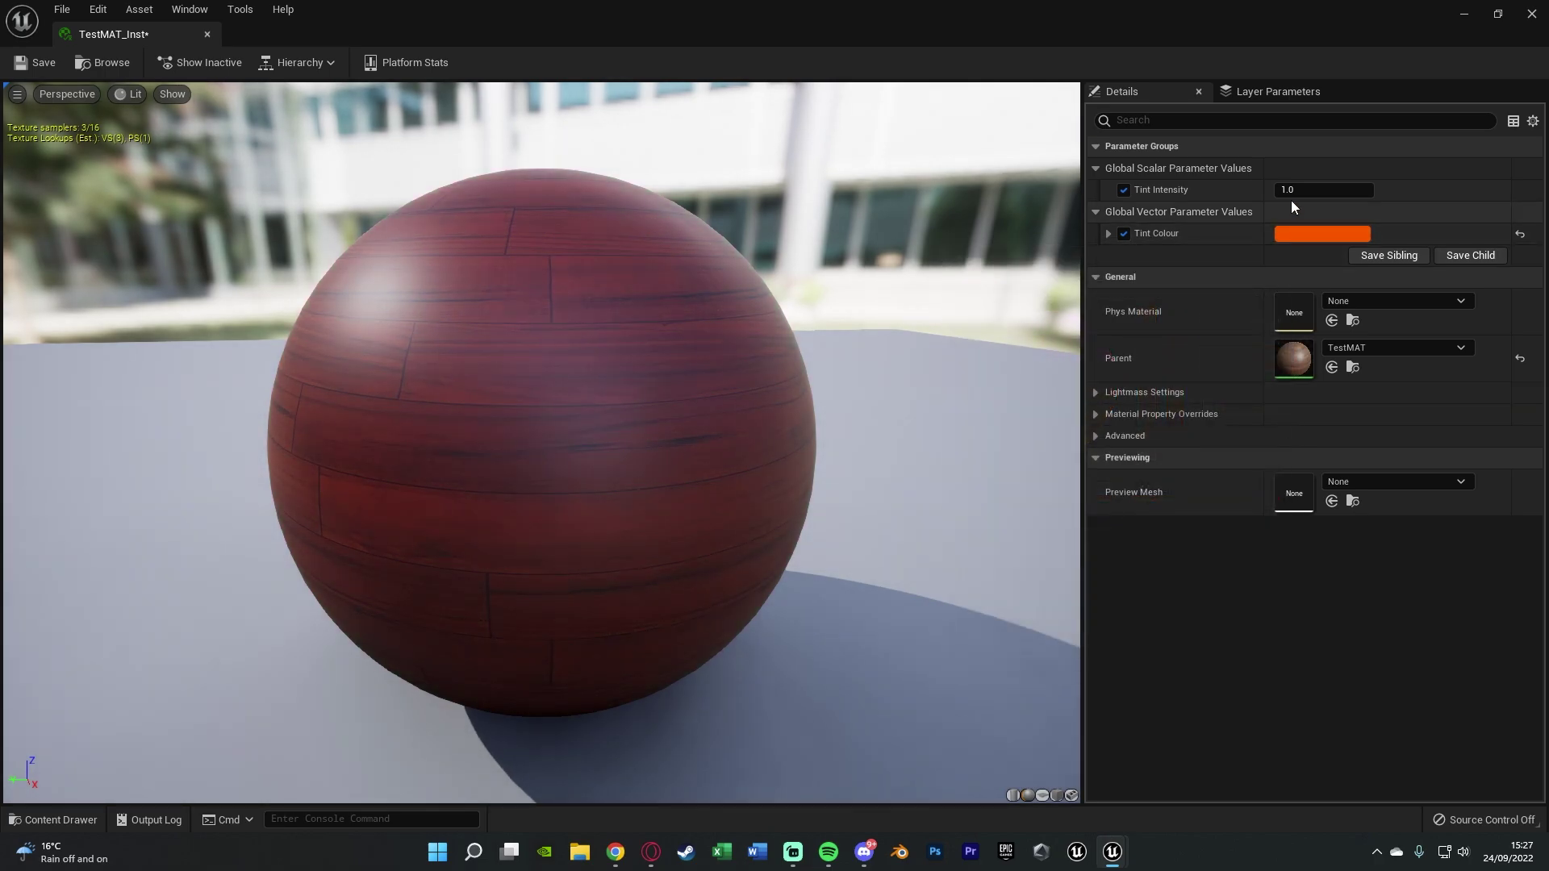
left_click_drag(1323, 190, 1375, 189)
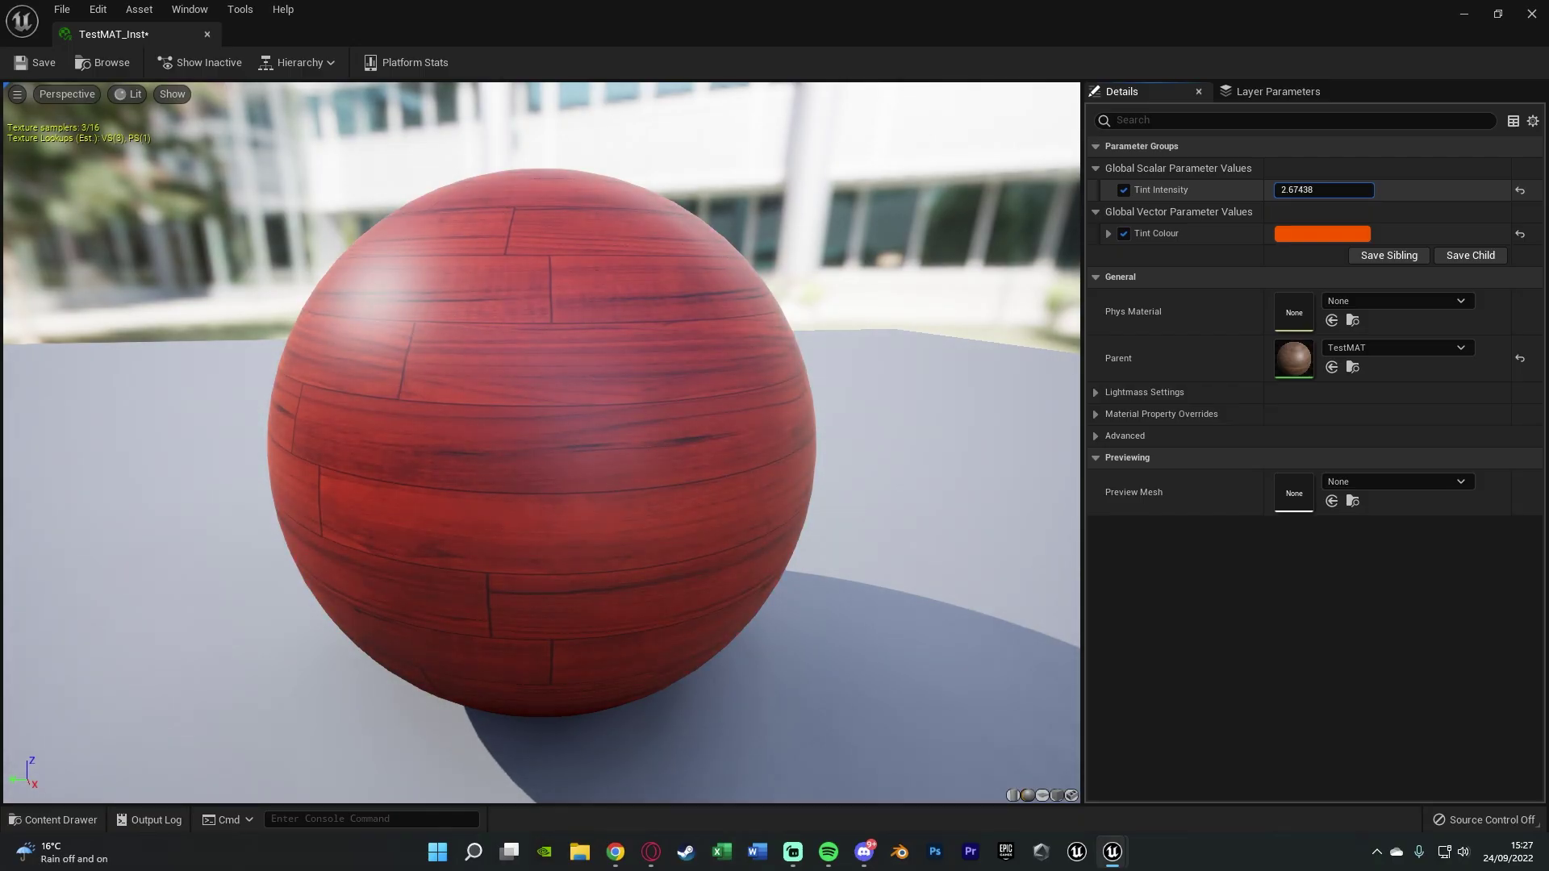
Step: Try a blue Tint Colour and raise Tint Intensity to 27.225067
left_click(1314, 239)
left_click_drag(1057, 355, 1019, 318)
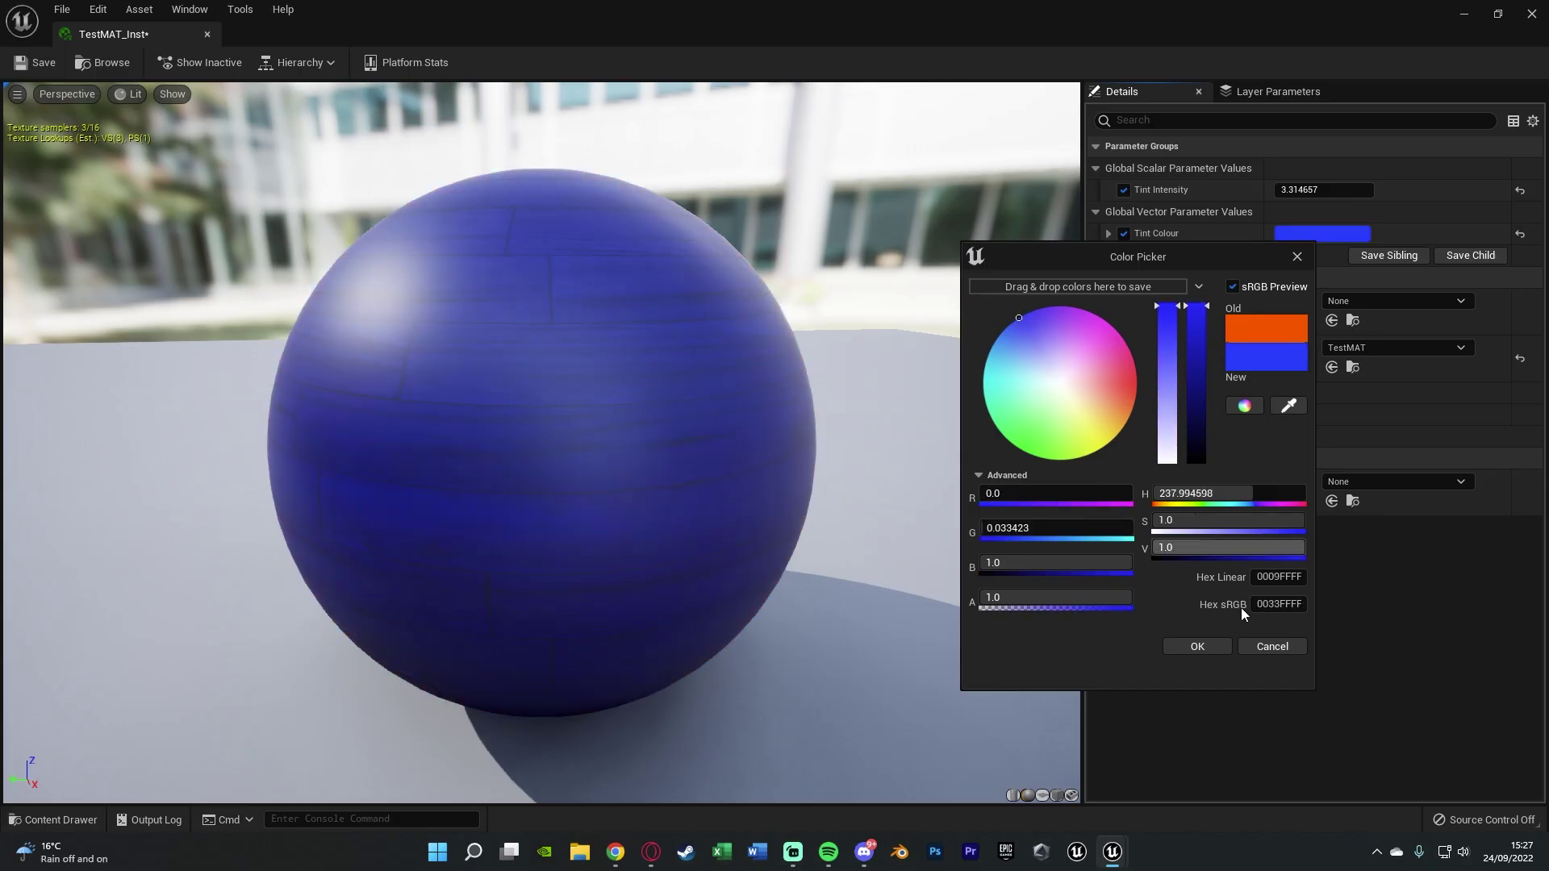
left_click(1197, 647)
left_click_drag(1323, 190, 1407, 189)
left_click_drag(1309, 189, 1305, 193)
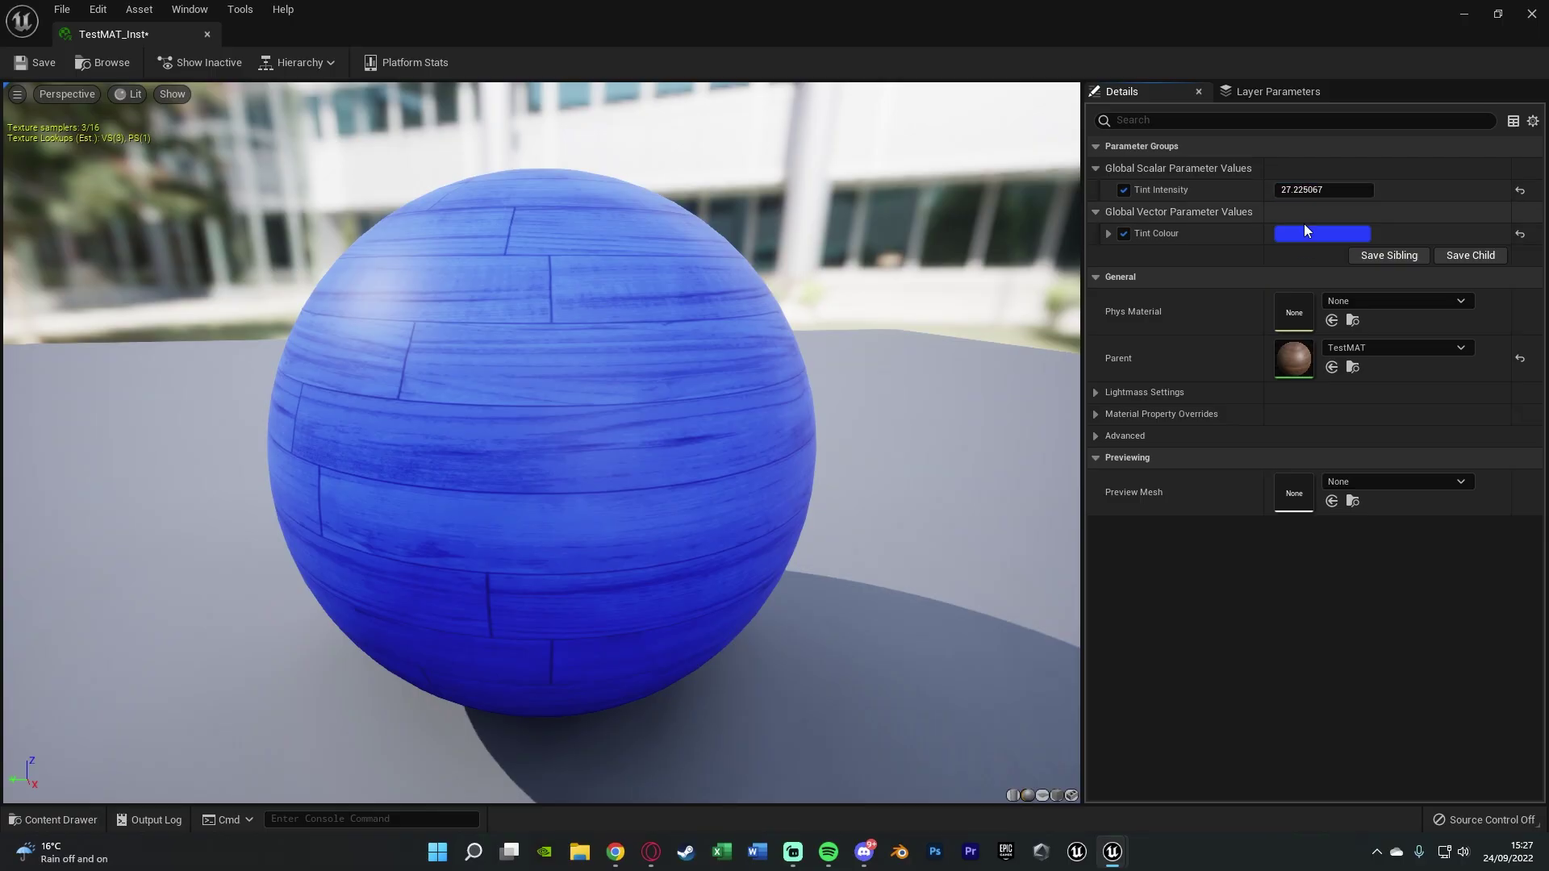
Step: Change Tint Colour to lime green and lower Tint Intensity to 10.669521
left_click(1309, 231)
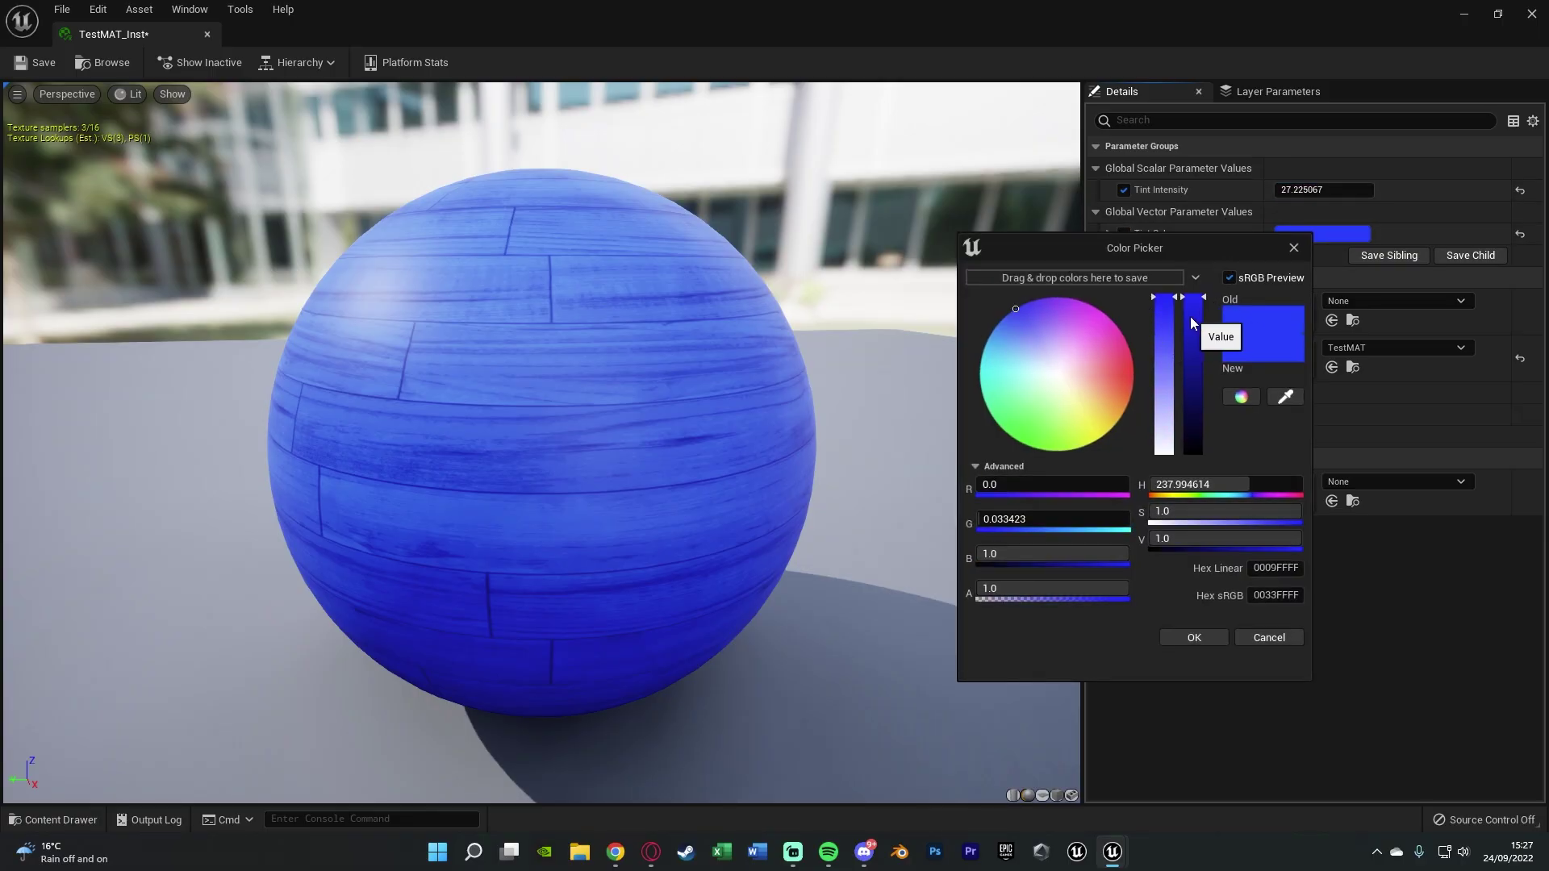
left_click_drag(1037, 405, 1018, 494)
left_click(1194, 637)
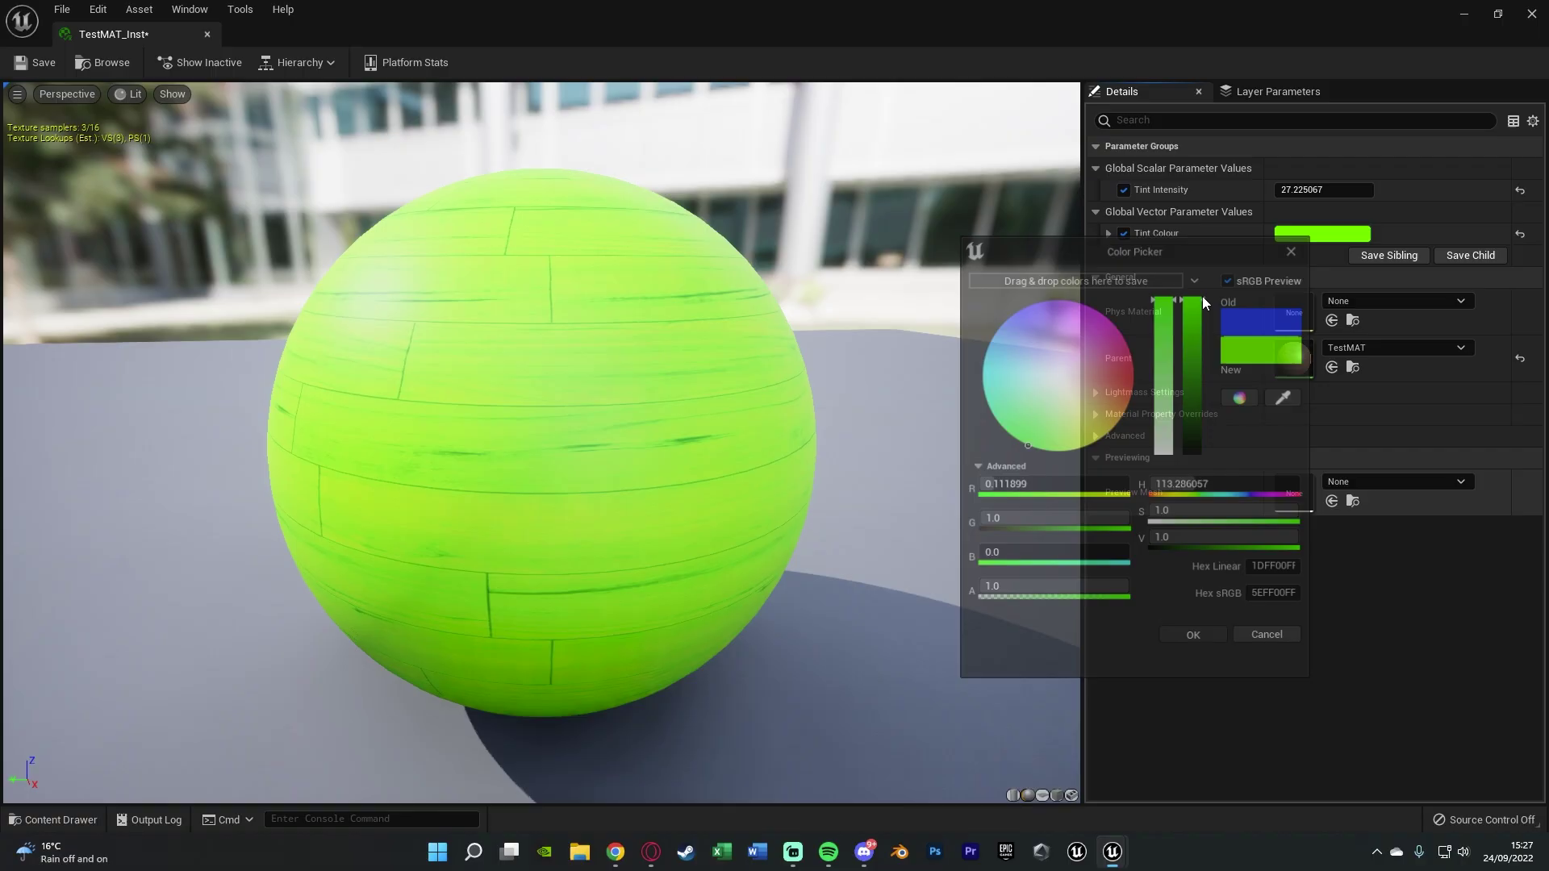
left_click_drag(1323, 190, 545, 127)
Step: Save TestMAT_Inst, reopen it, and float its editor over the level view
left_click(45, 66)
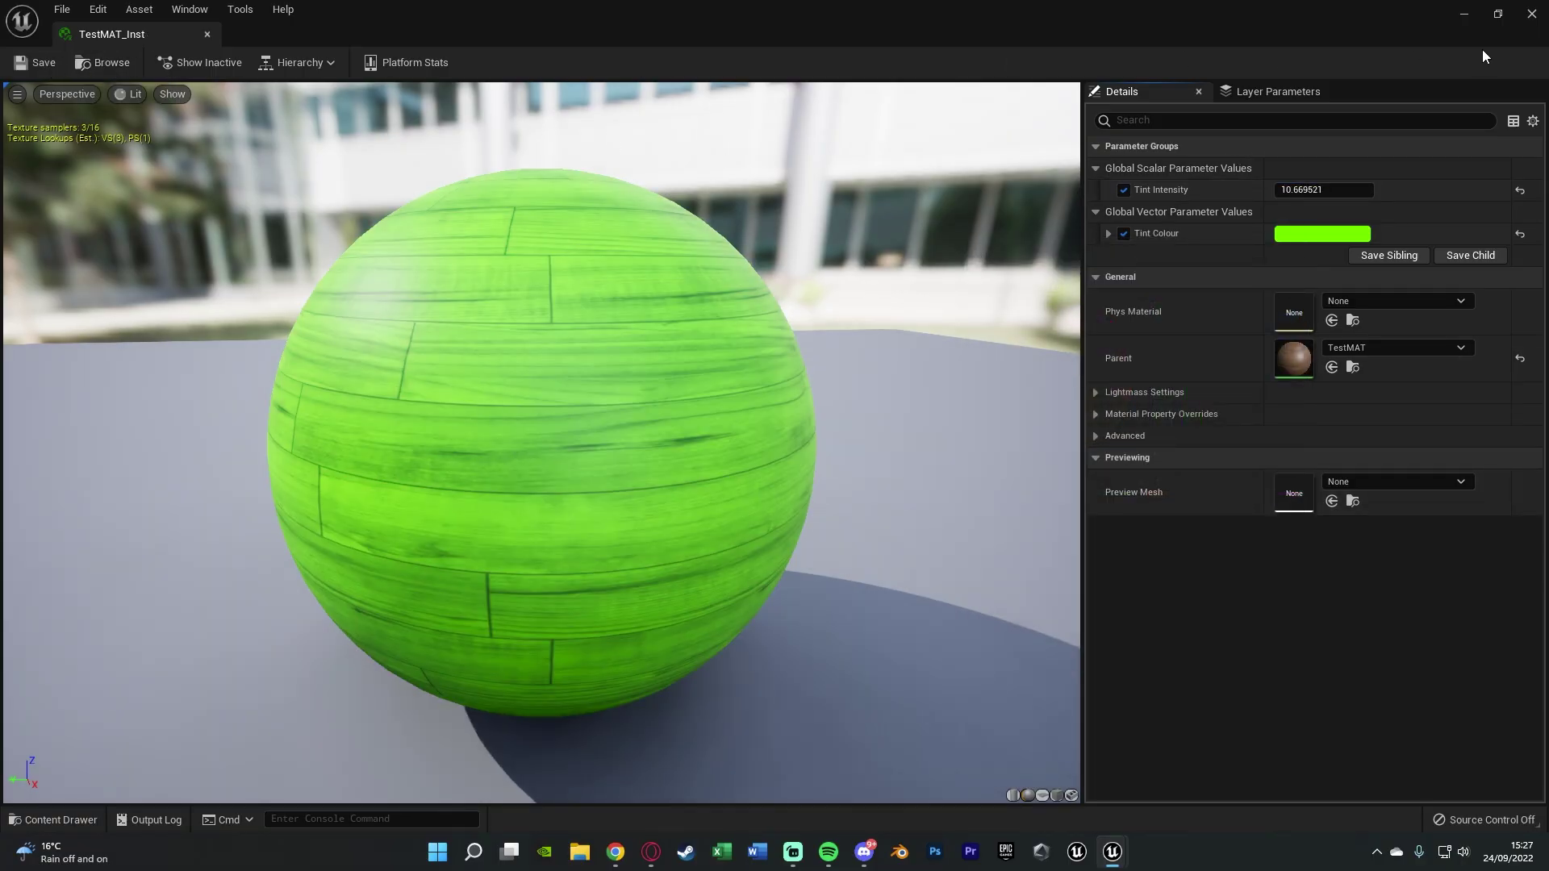
left_click(1462, 13)
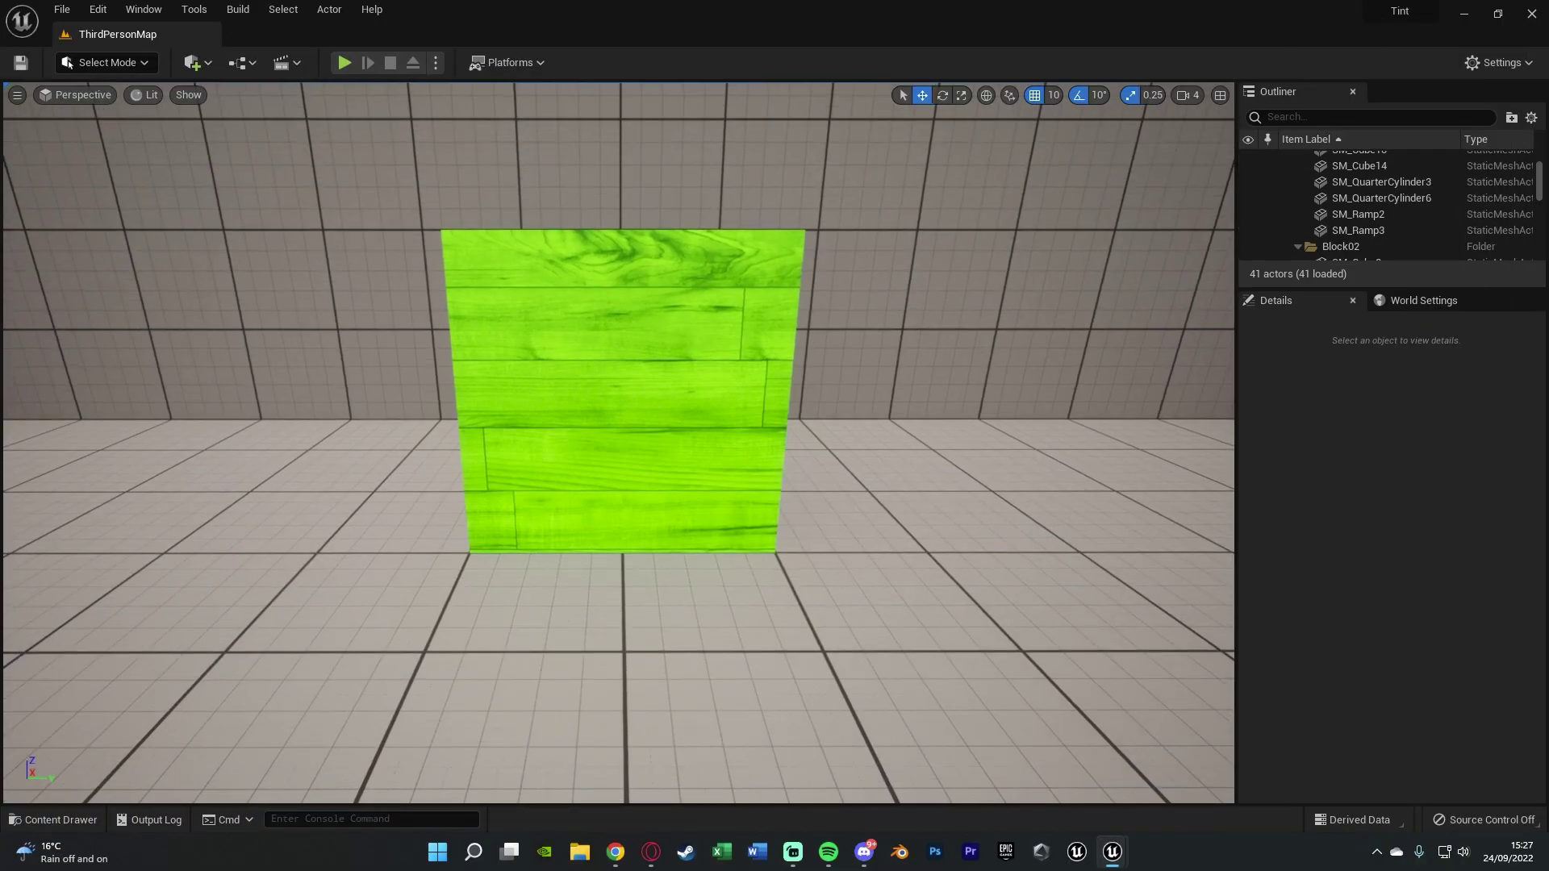
key("ctrl+space")
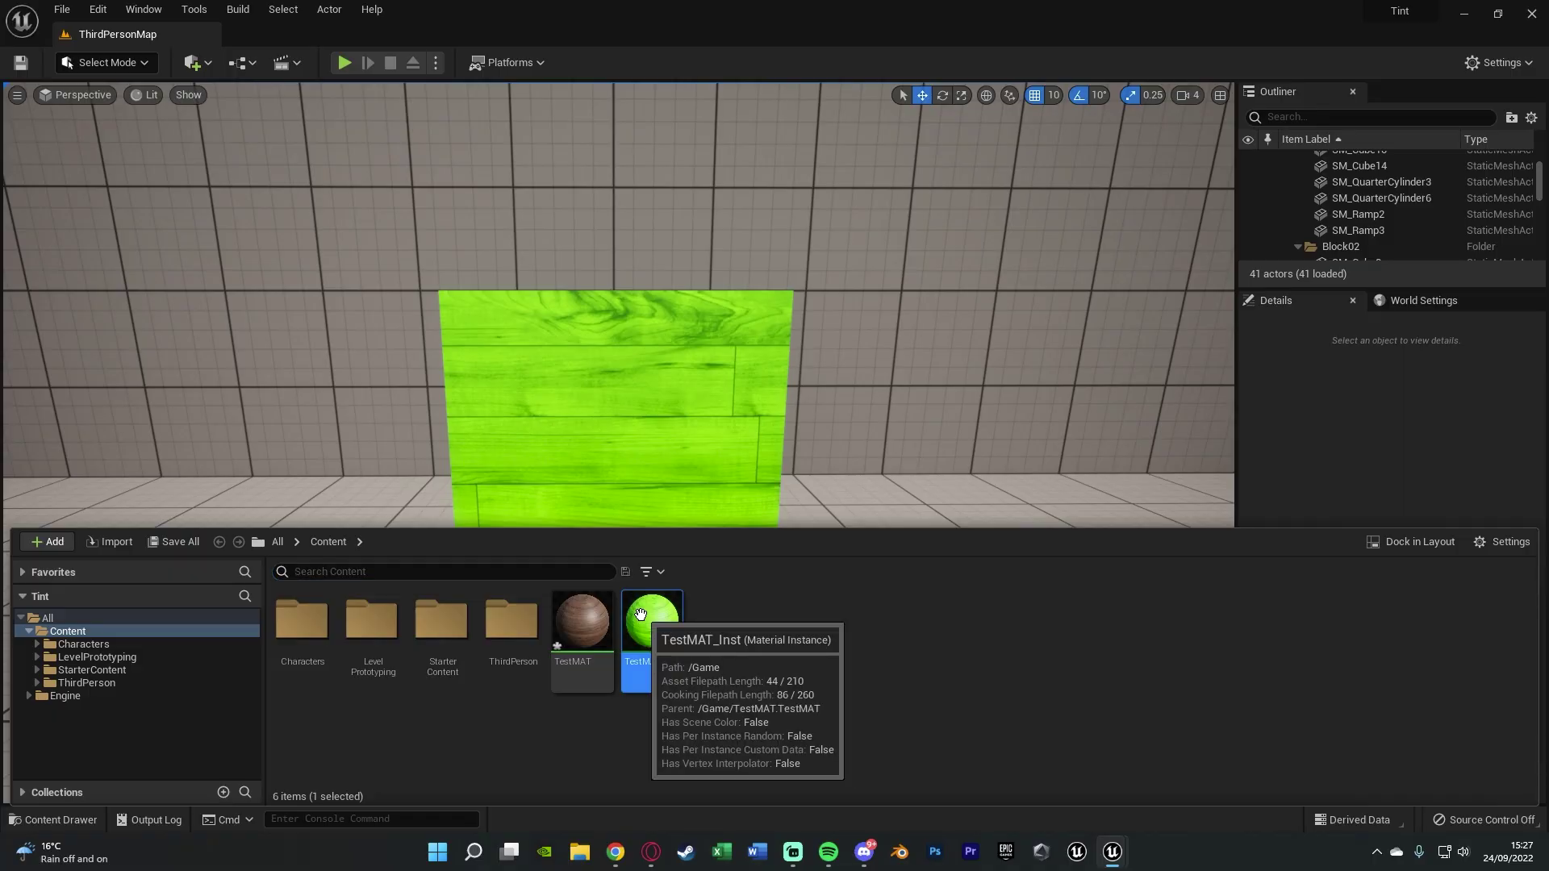
double_click(640, 618)
left_click_drag(602, 16, 1128, 202)
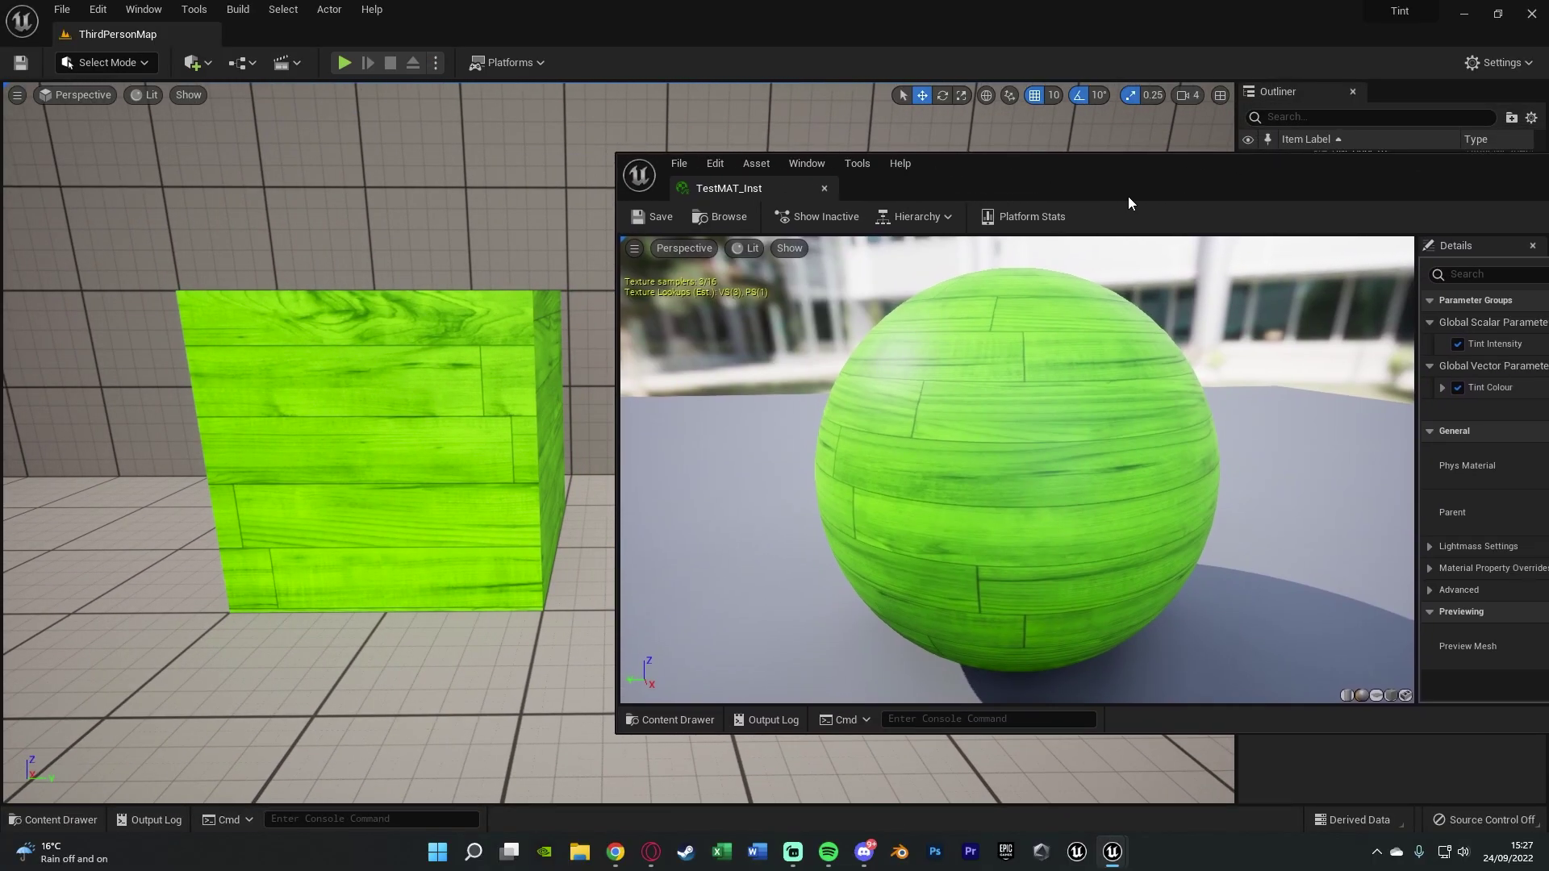
Step: Tint the wood lavender and adjust Tint Intensity to 7.396011 while watching the cube
left_click_drag(1434, 202, 1349, 191)
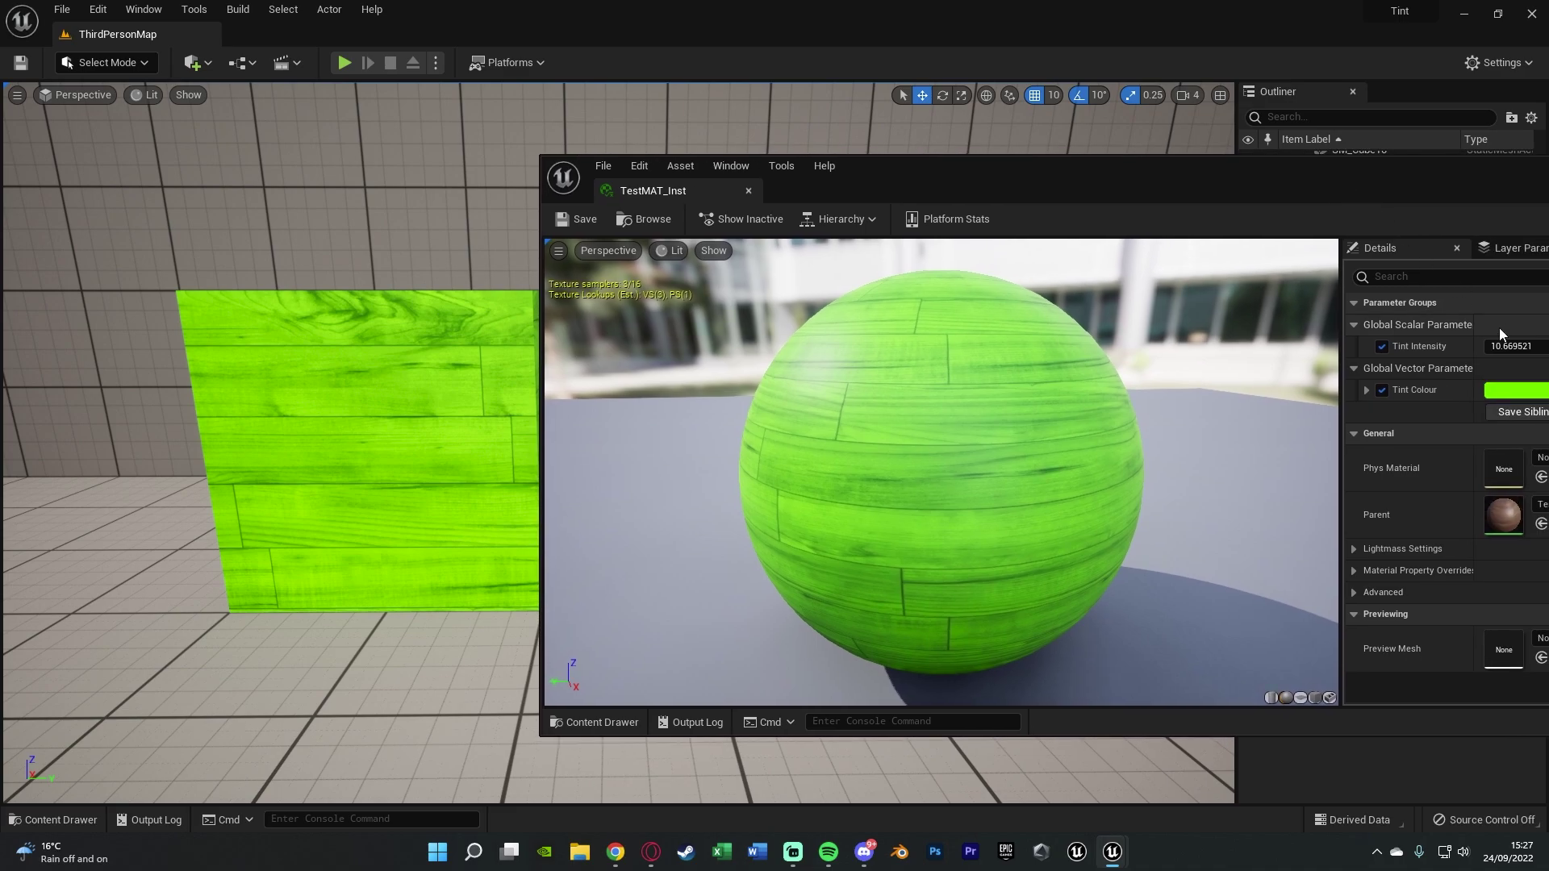
mouse_move(1513, 346)
left_mouse_down()
mouse_move(1493, 346)
mouse_move(1513, 346)
left_mouse_up()
left_click(1540, 394)
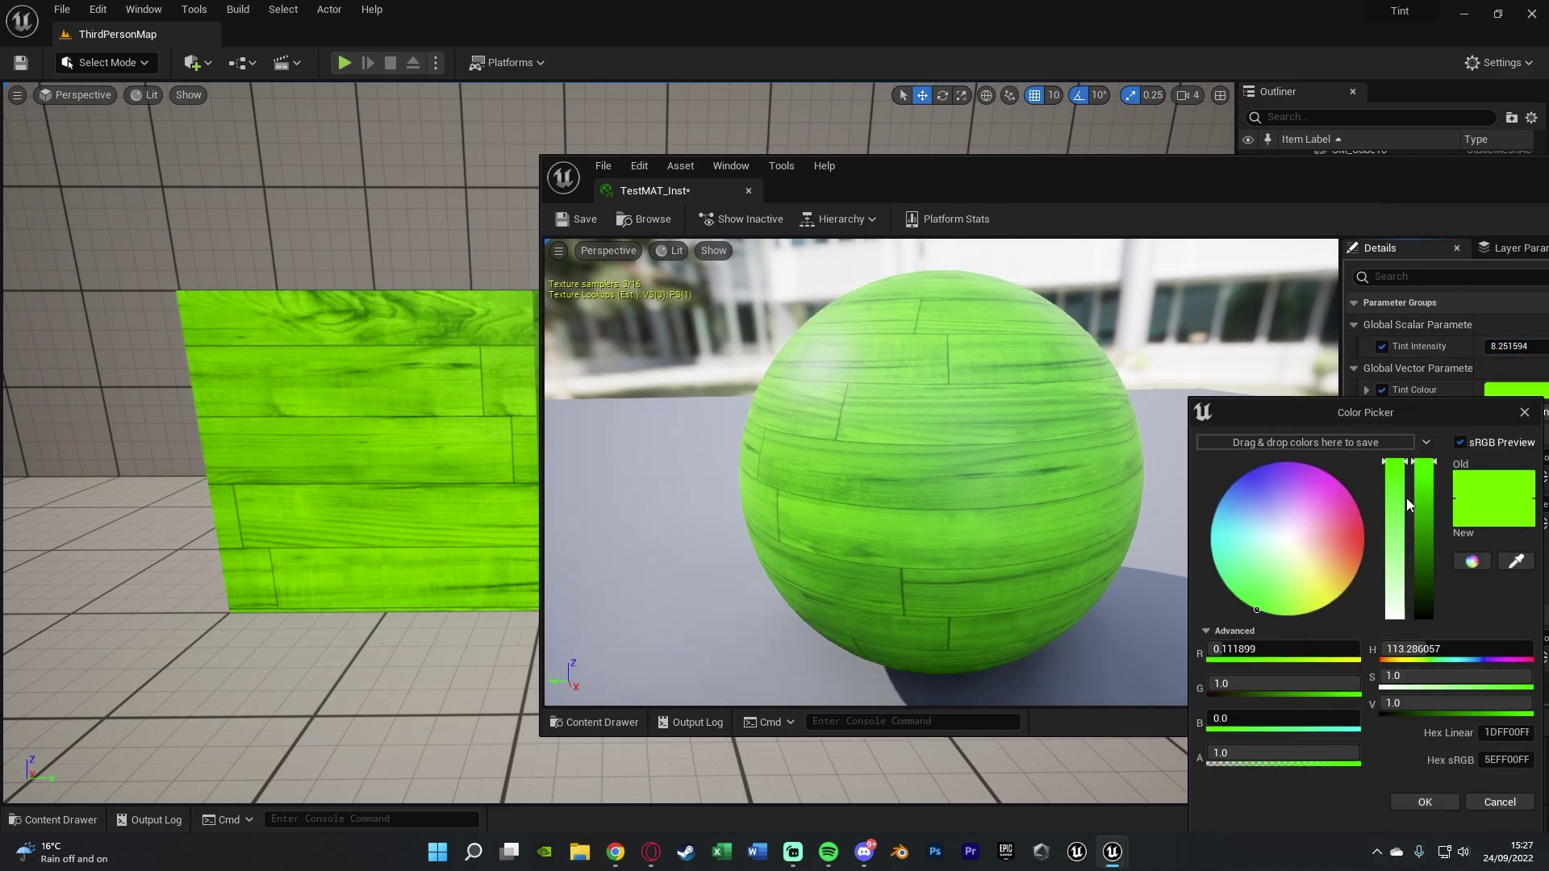
mouse_move(1282, 513)
left_mouse_down()
mouse_move(1246, 481)
mouse_move(1281, 529)
mouse_move(1253, 508)
left_mouse_up()
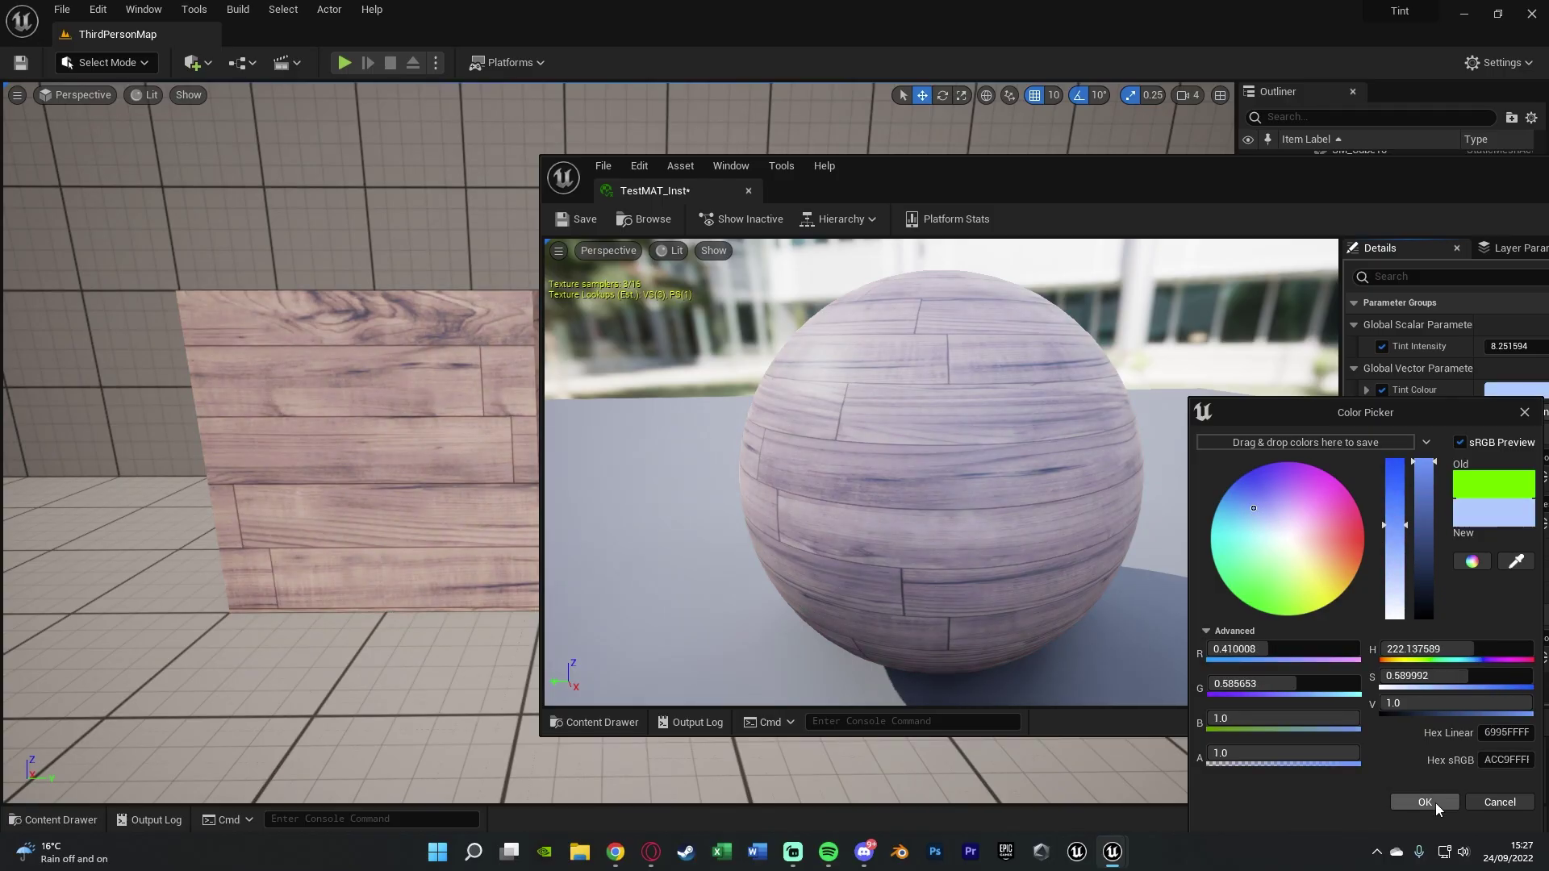
left_click(1425, 801)
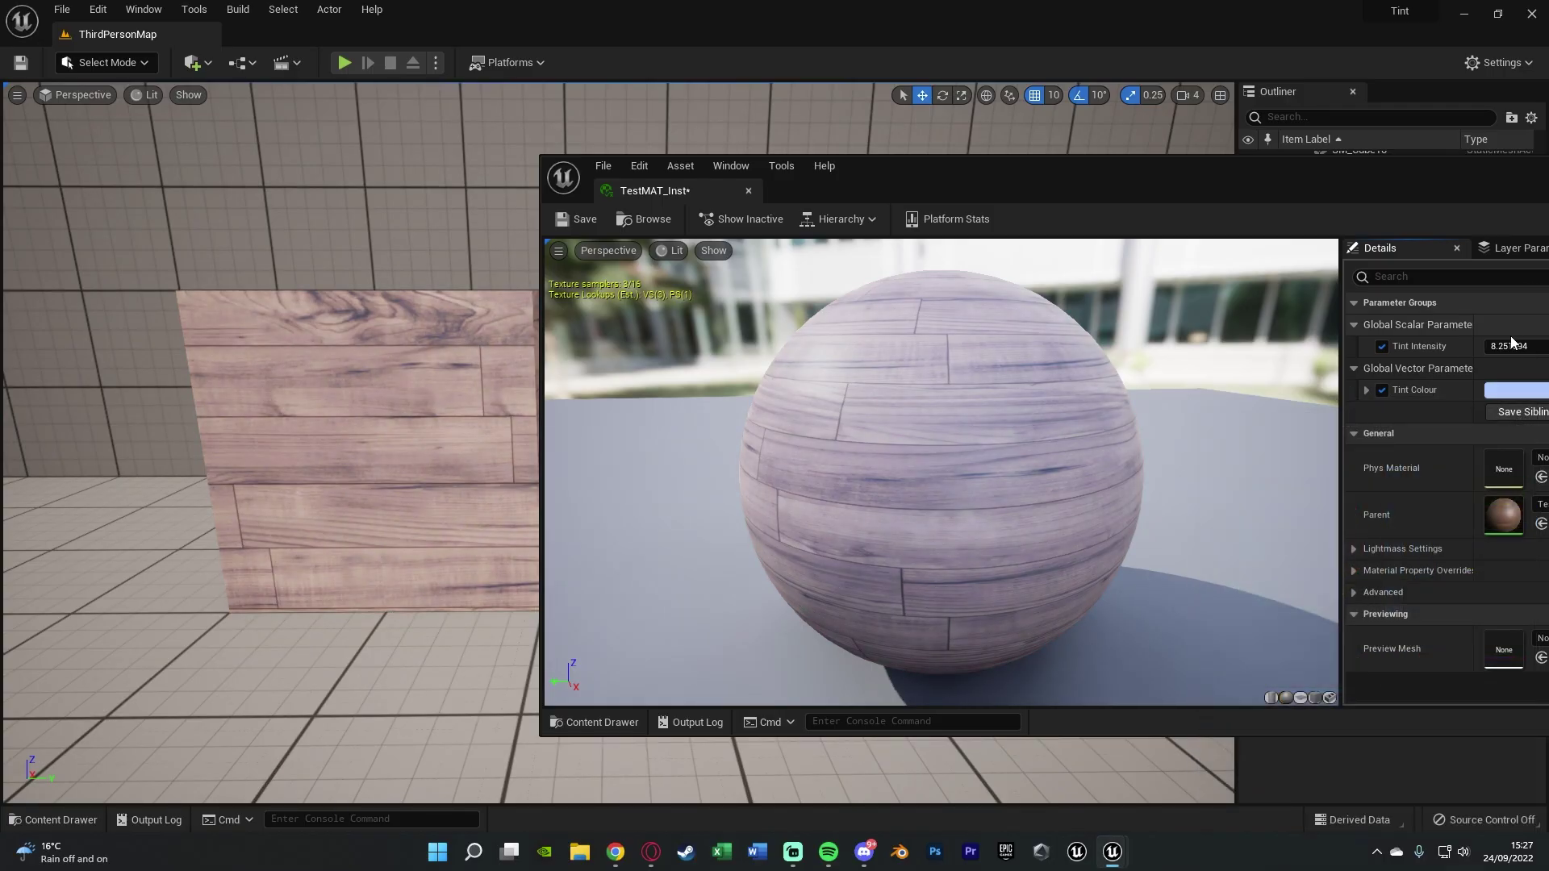
mouse_move(1509, 346)
left_mouse_down()
mouse_move(1537, 346)
mouse_move(1505, 346)
left_mouse_up()
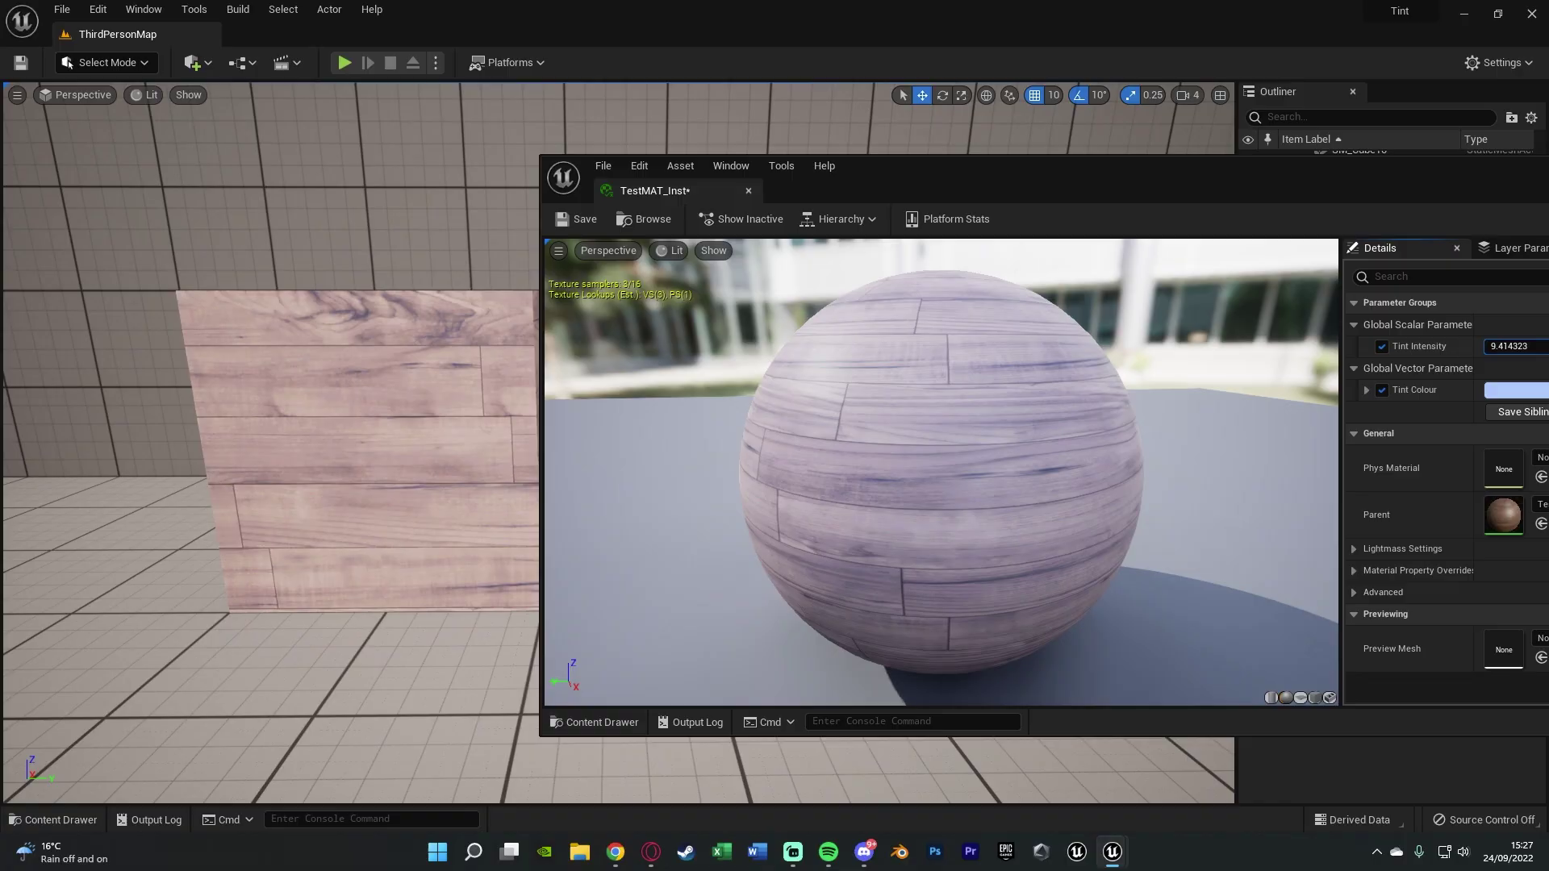
Step: Change Tint Colour to a pale blue and darken its brightness
left_click(1517, 390)
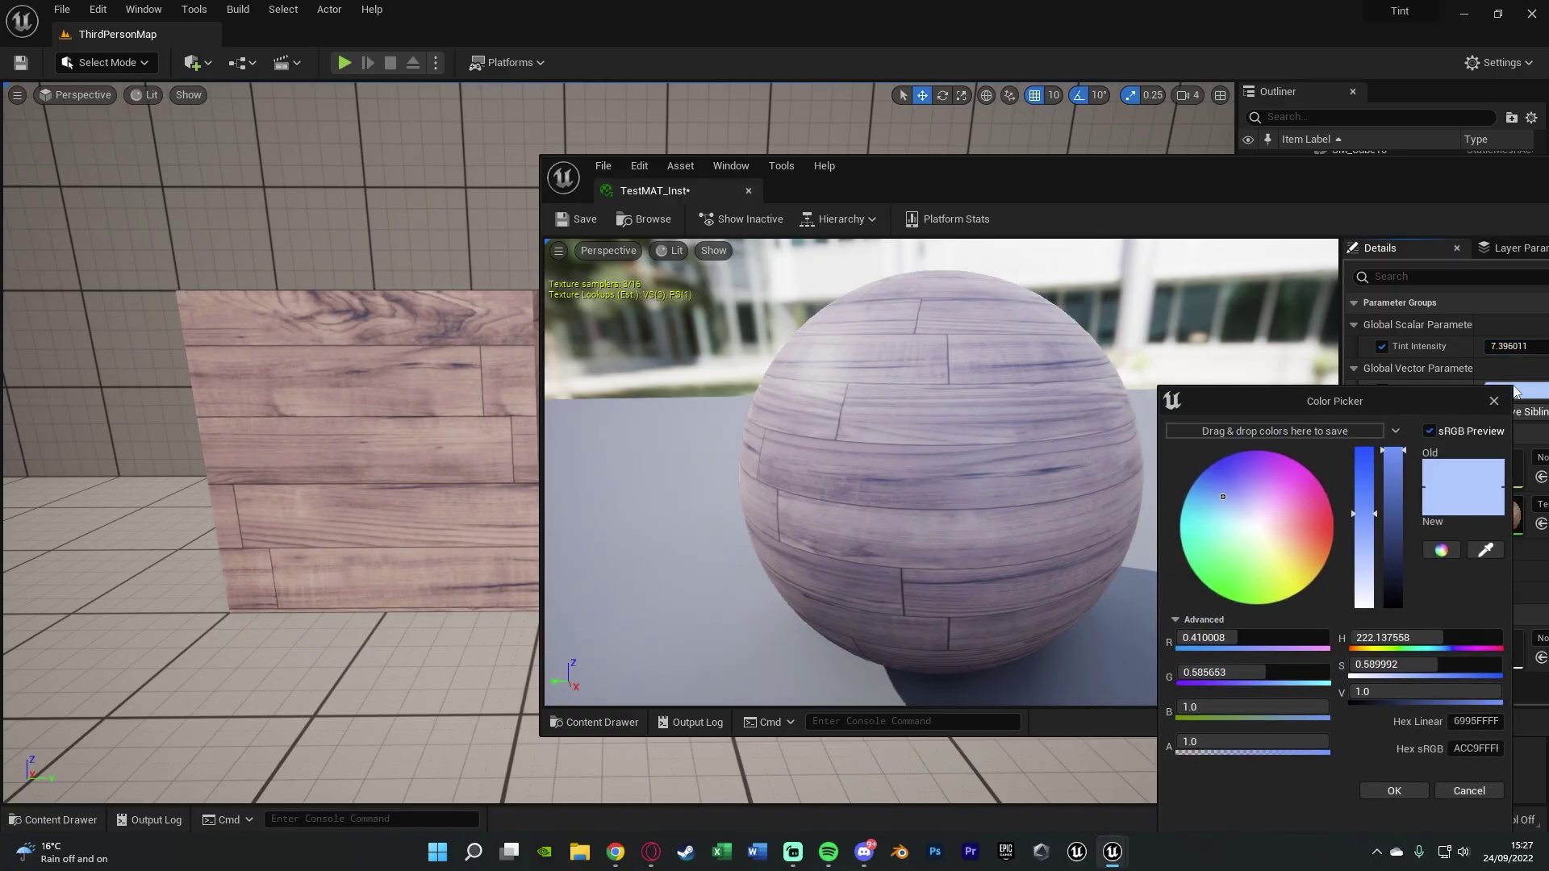
left_click_drag(1304, 545, 1232, 514)
left_click_drag(1369, 565, 1363, 477)
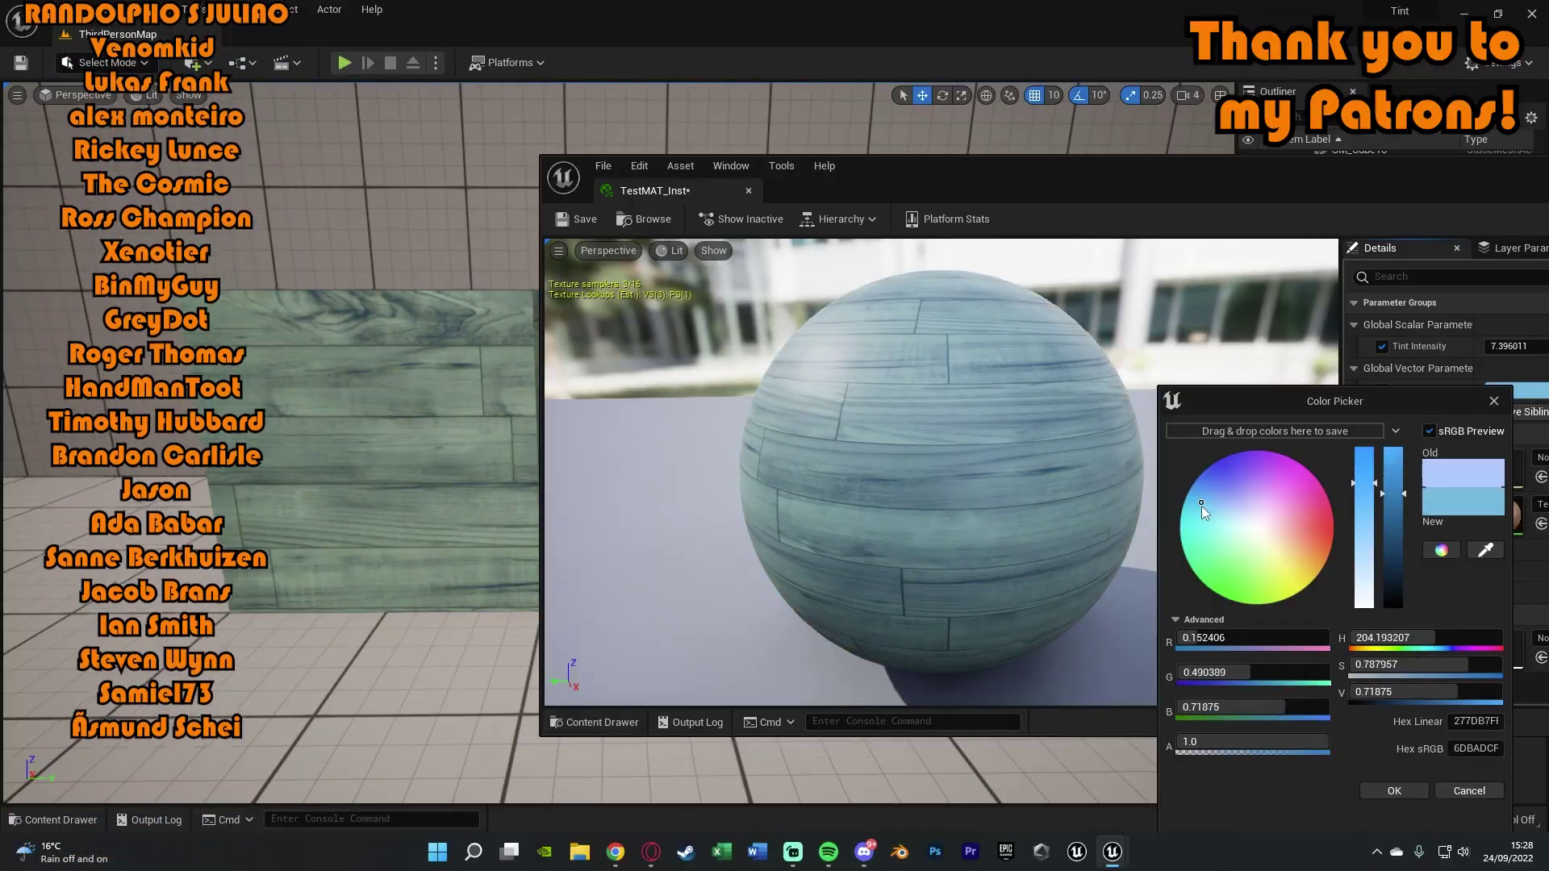
Step: Shift the Tint Colour hue to pale yellow-green (about 92.39) for natural light wood
left_click_drag(1202, 506, 1284, 556)
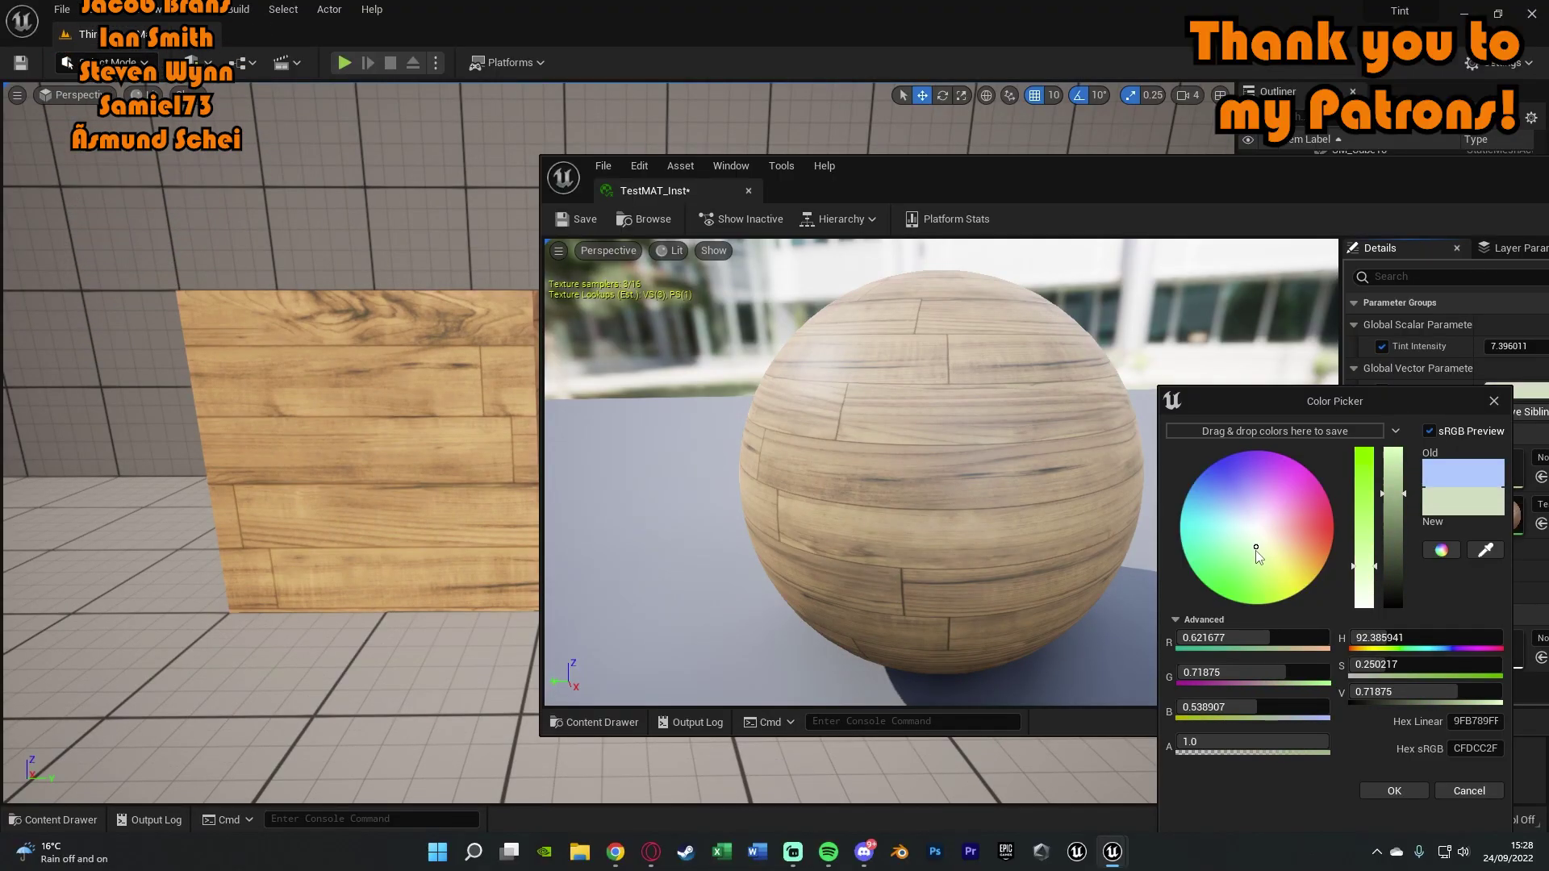